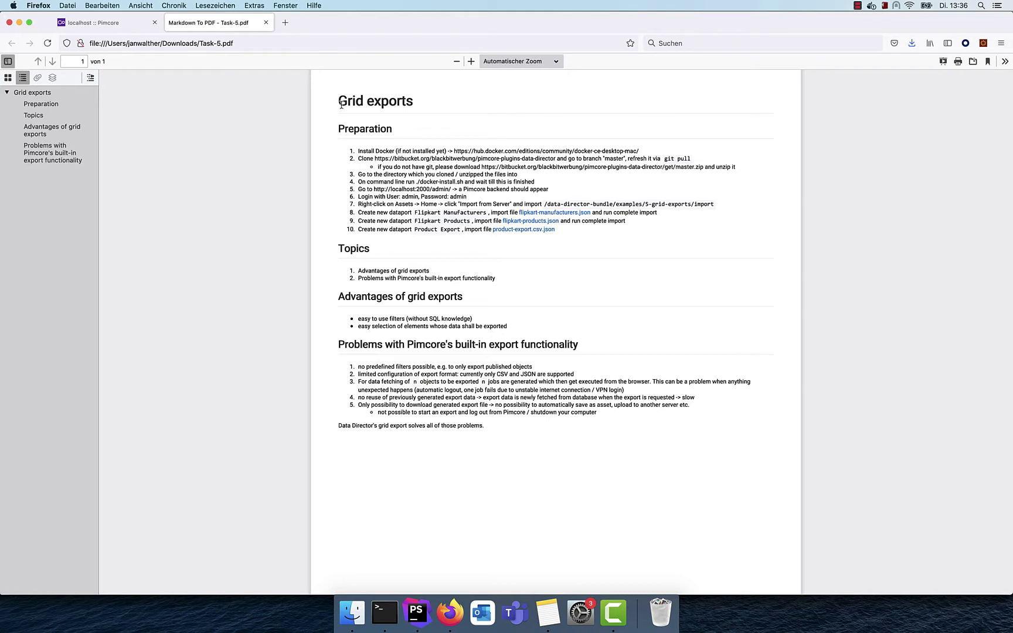
pyautogui.moveTo(339, 101); pyautogui.dragTo(445, 106)
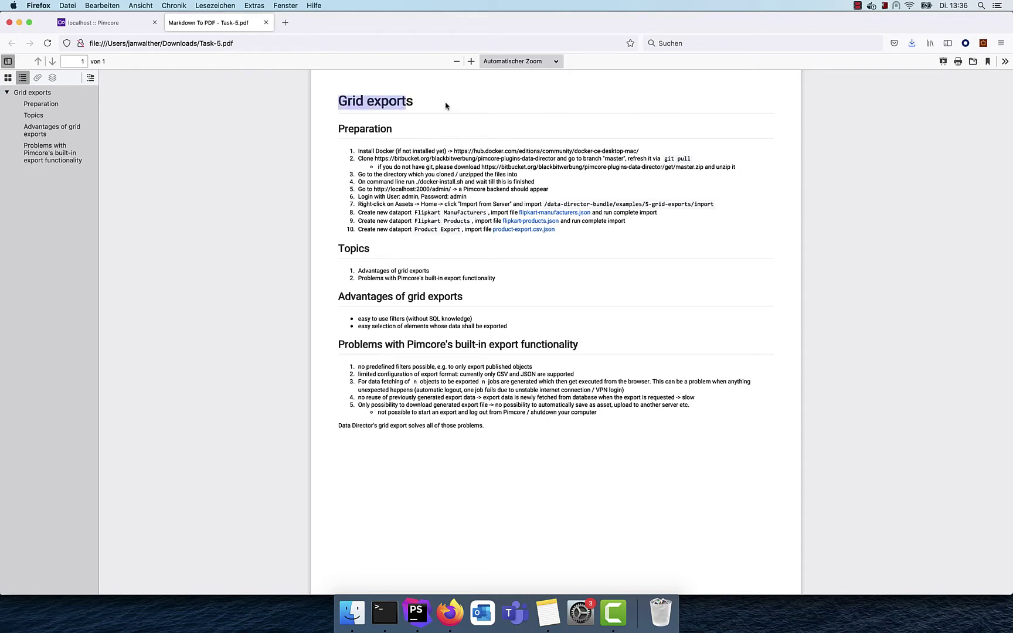
pyautogui.click(446, 105)
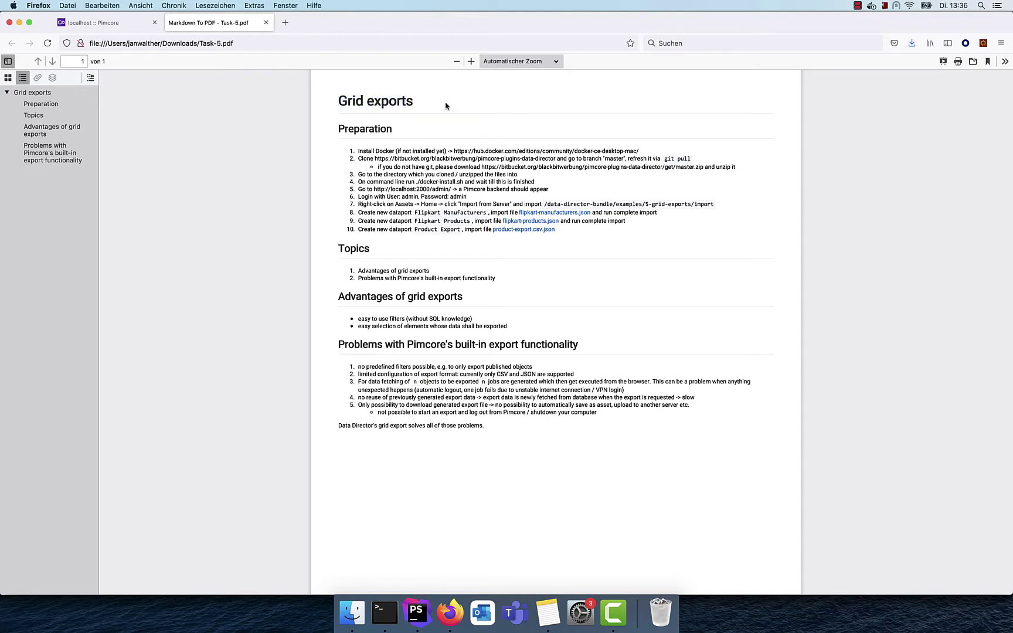
# Switch to the Pimcore backend, open Data Director and expand the Flipkart dataport folder
pyautogui.click(94, 23)
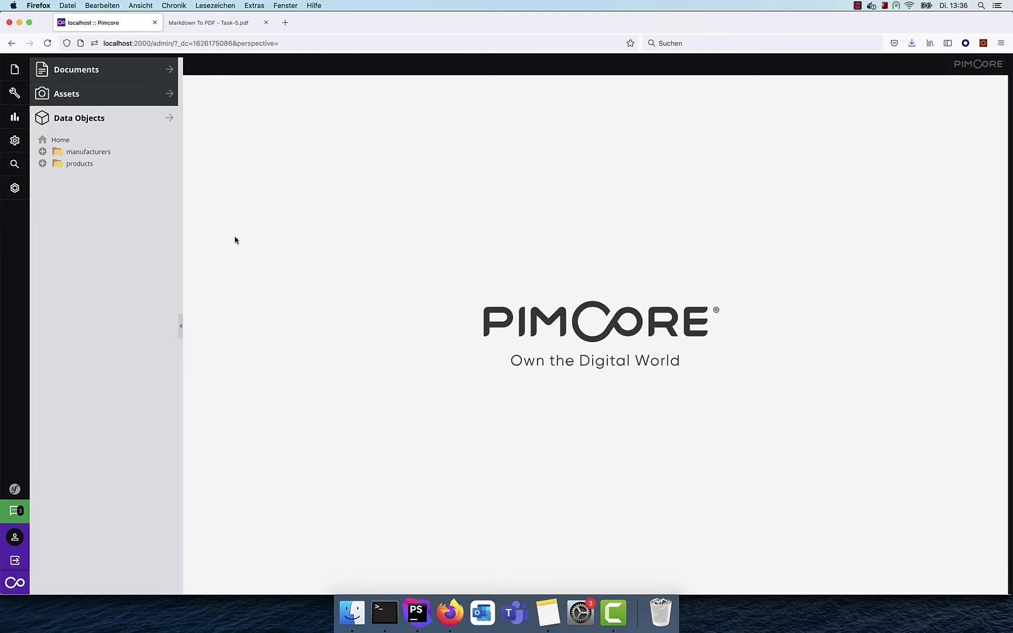
pyautogui.click(15, 141)
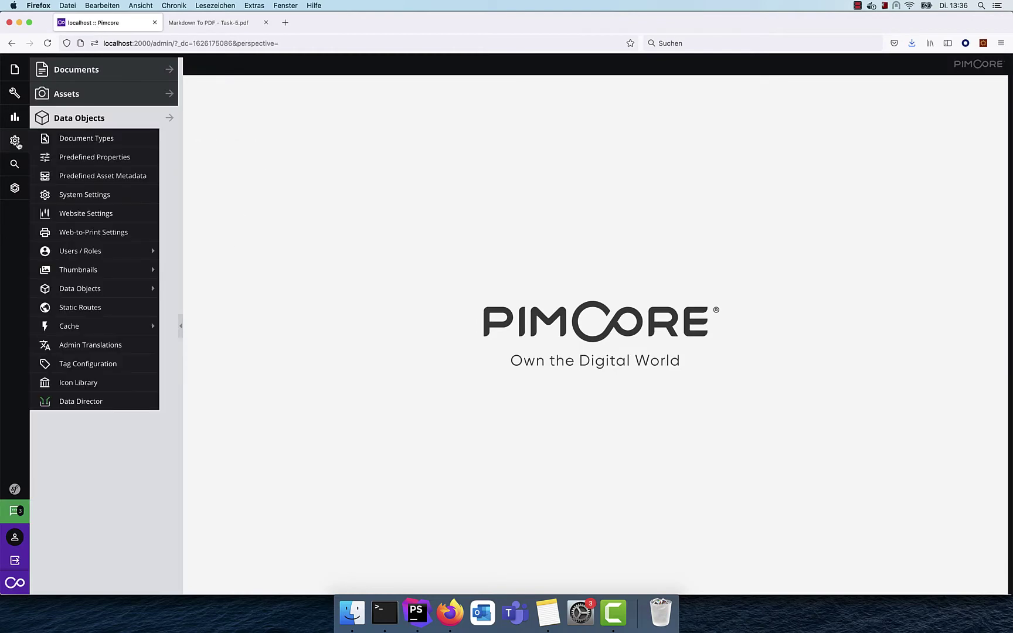
pyautogui.click(107, 401)
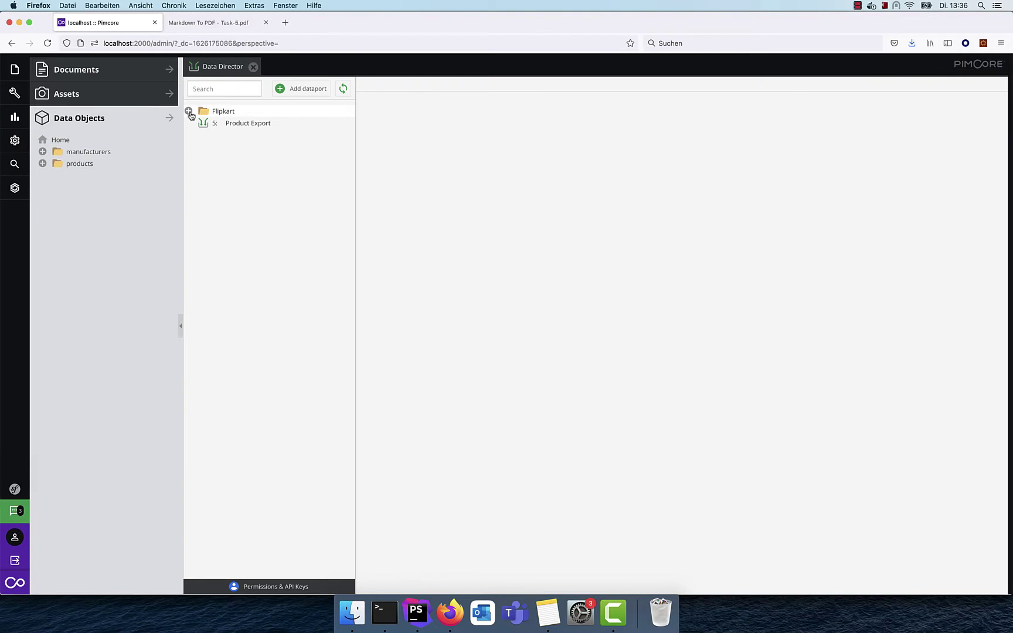
pyautogui.click(189, 112)
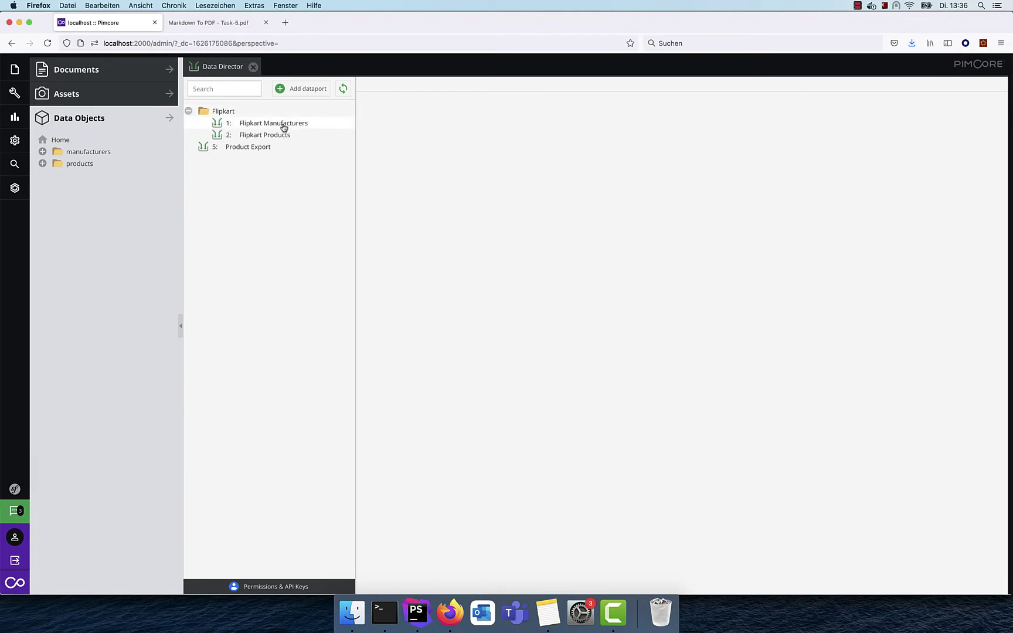
# Look through the data objects in the manufacturers and products folders, collapsing each folder again
pyautogui.click(43, 151)
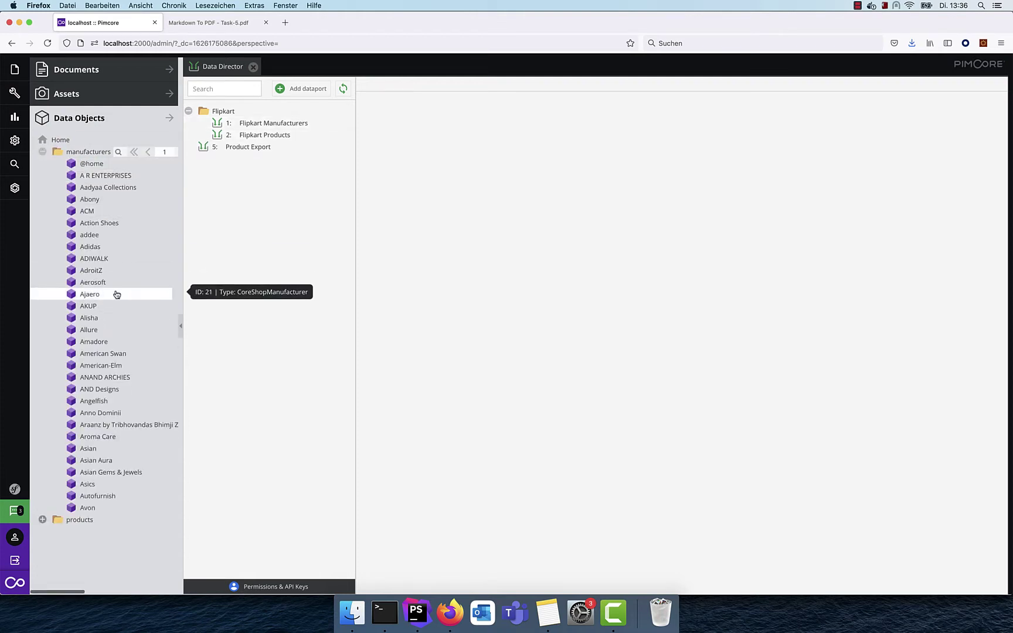
pyautogui.click(43, 152)
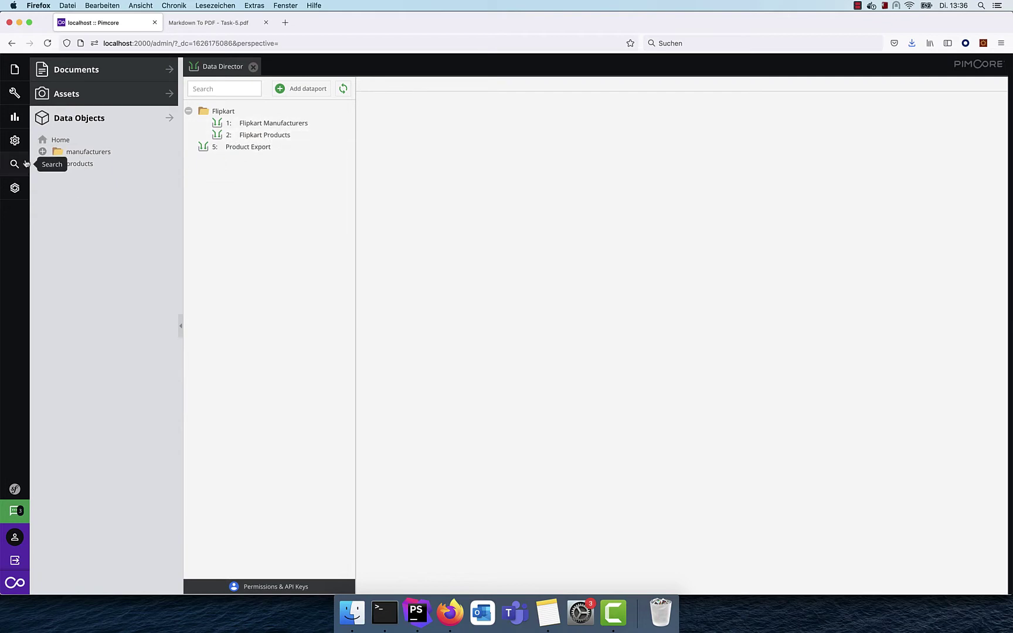
pyautogui.click(43, 165)
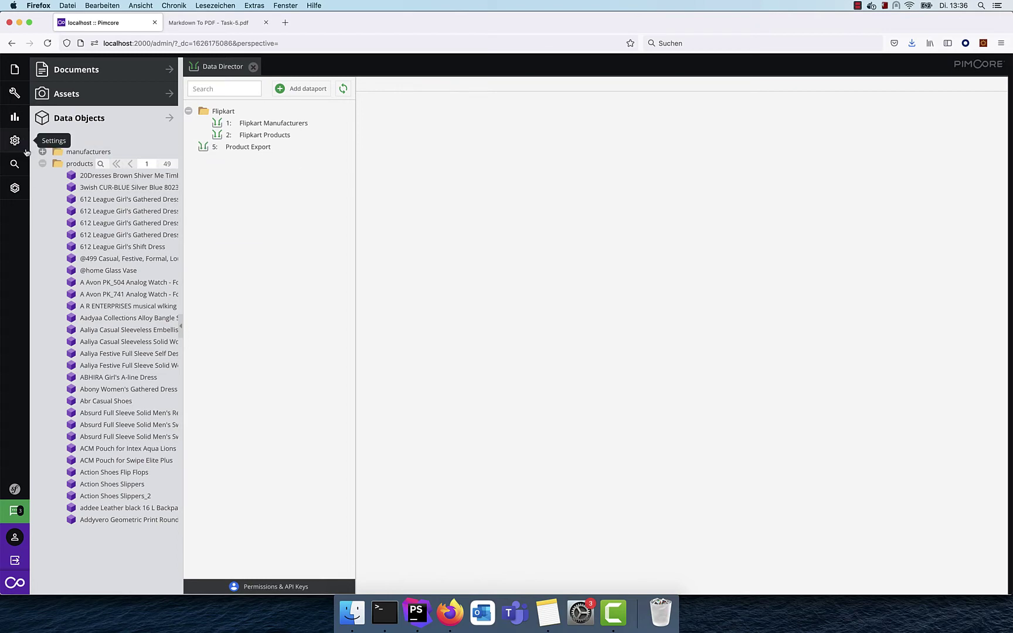
pyautogui.click(42, 164)
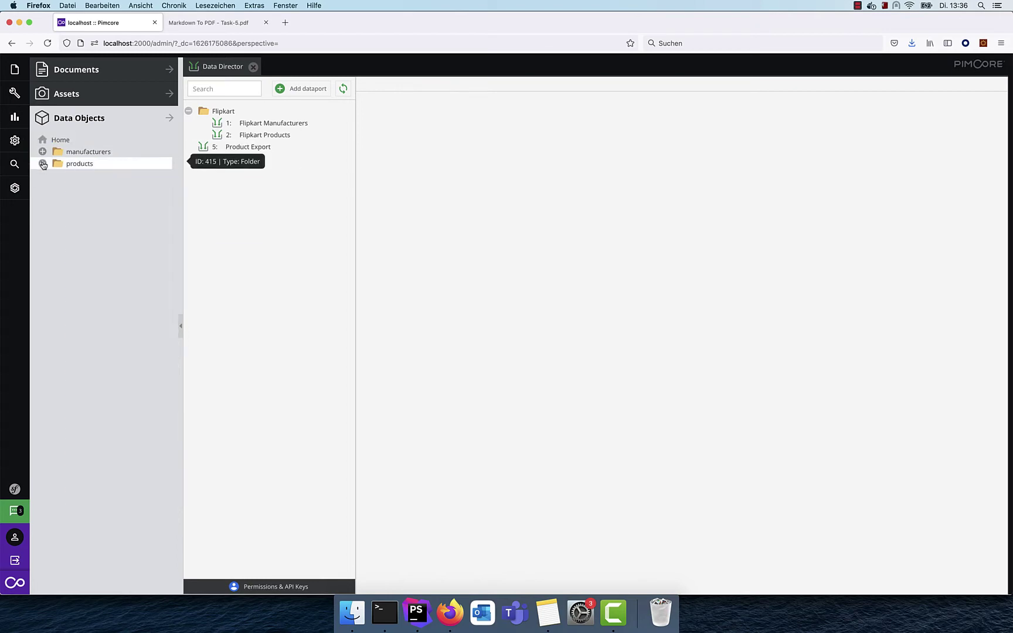
# Open the Product Export dataport and review its source data type and filter condition settings
pyautogui.click(253, 147)
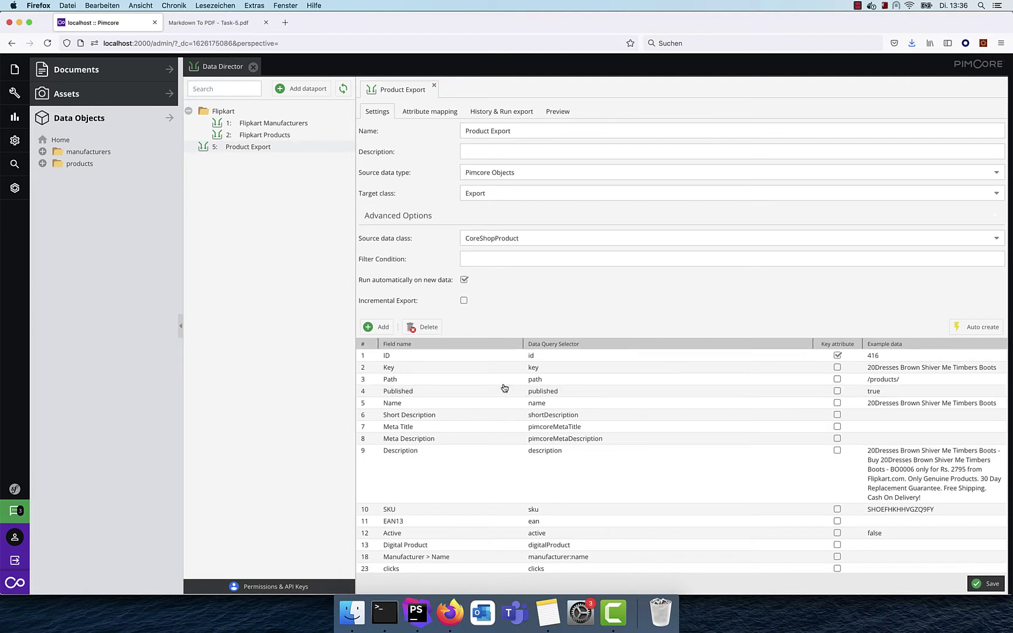
pyautogui.moveTo(574, 306)
pyautogui.click(999, 175)
pyautogui.click(998, 175)
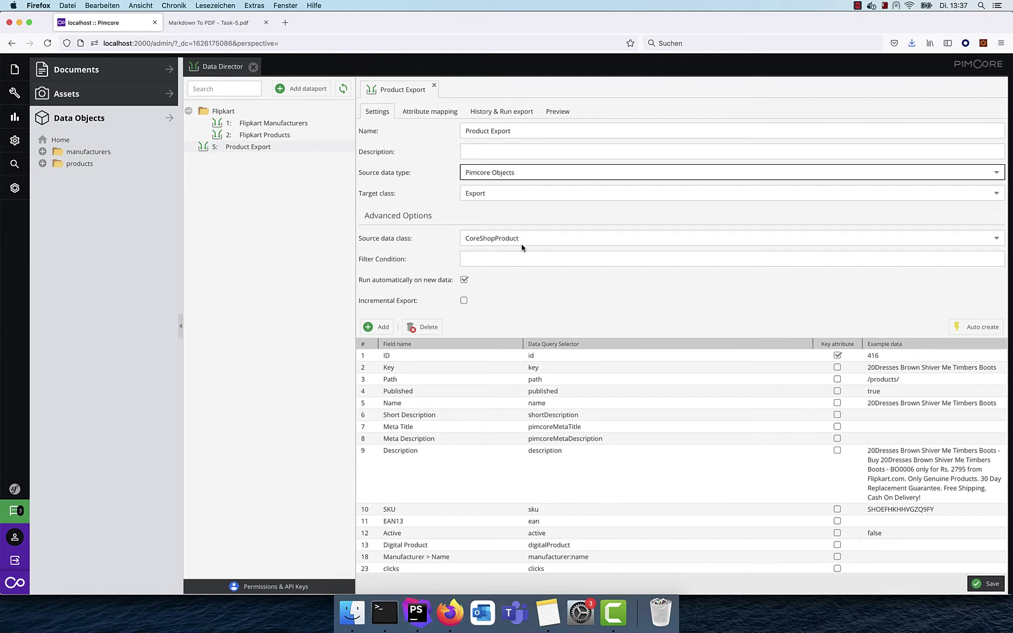
pyautogui.click(471, 257)
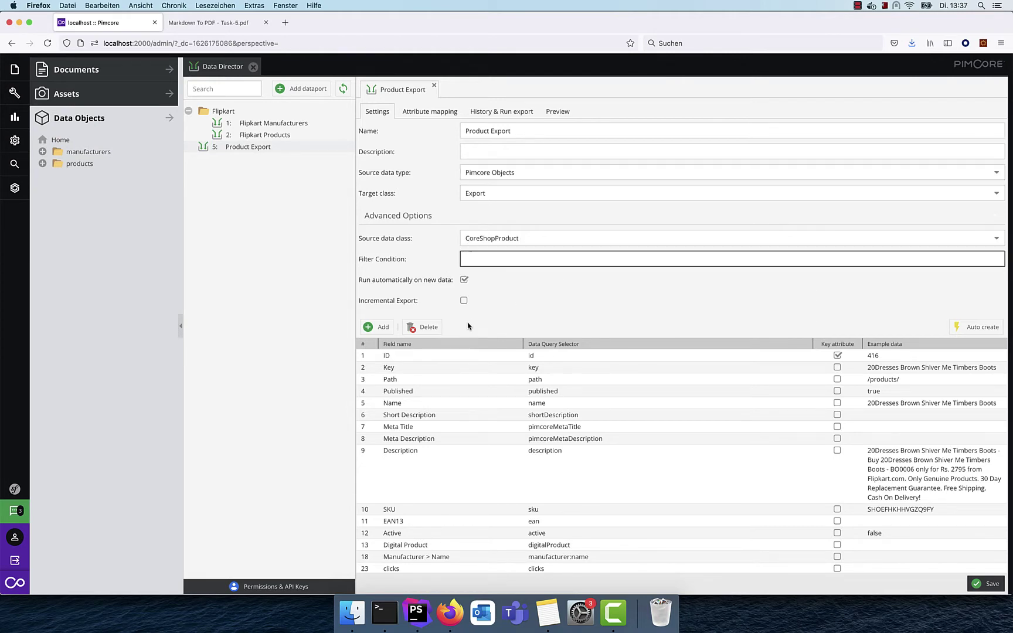
pyautogui.click(277, 360)
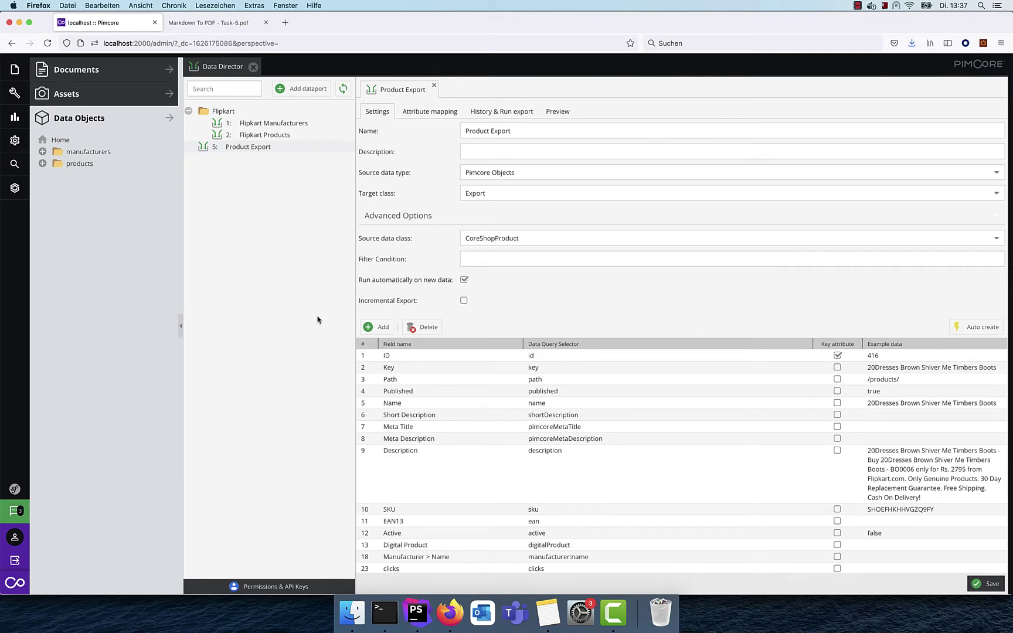
# Apply the template "Output all raw data fields as CSV" to the result callback function, review the generated code and save it
pyautogui.click(425, 112)
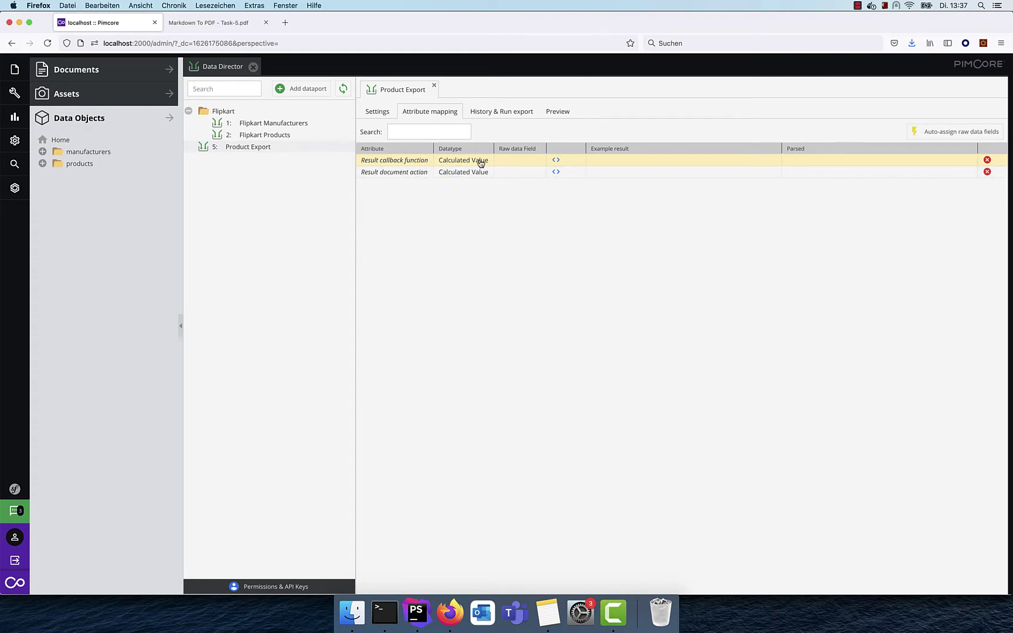
pyautogui.click(554, 160)
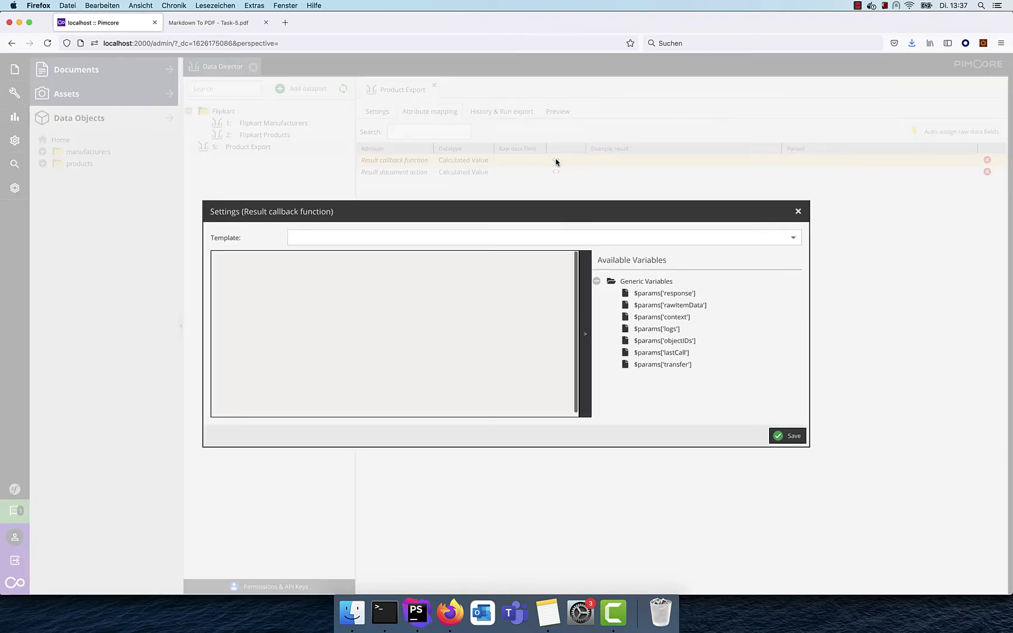
pyautogui.click(795, 239)
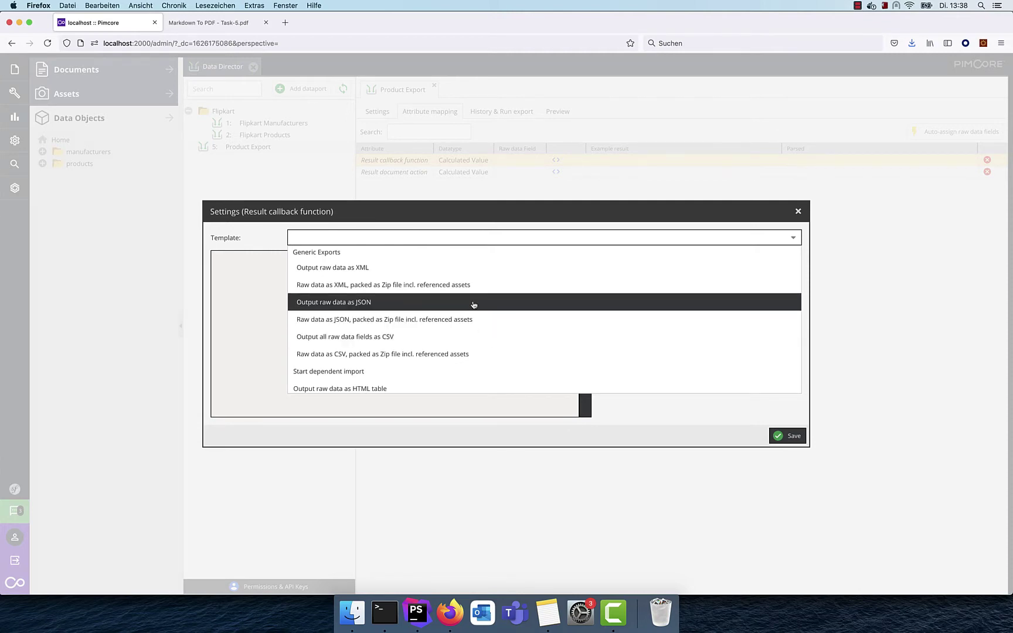
pyautogui.click(449, 337)
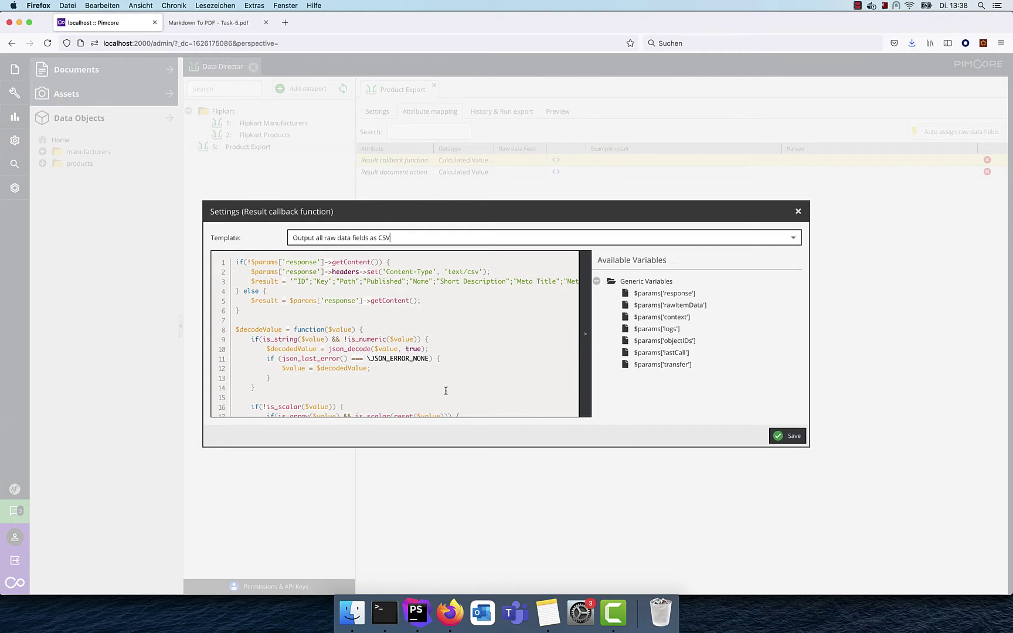
pyautogui.scroll(-8, 445, 390)
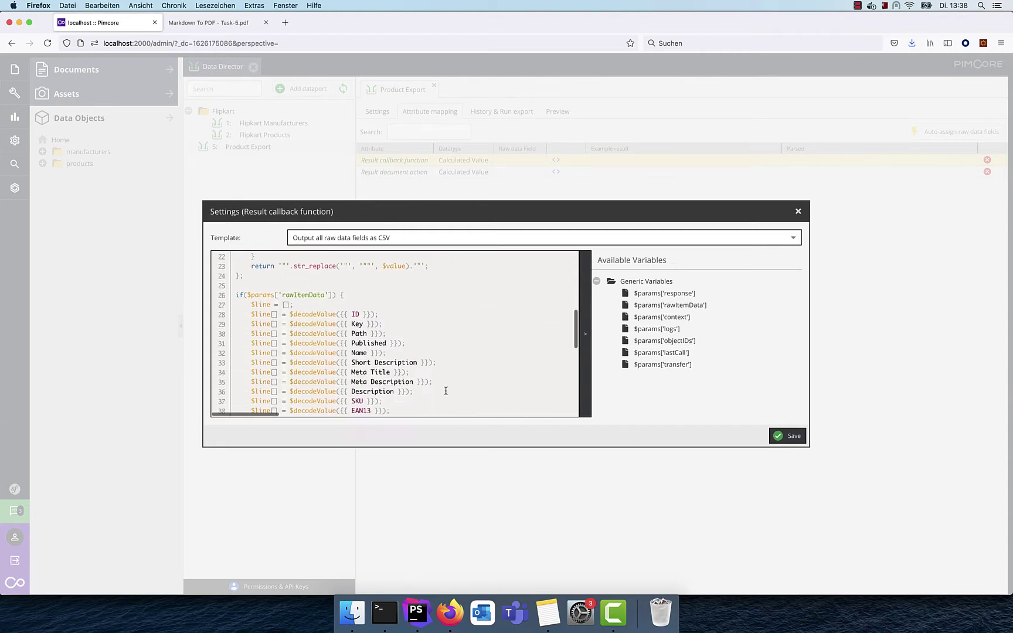
pyautogui.scroll(-2, 446, 390)
pyautogui.click(345, 280)
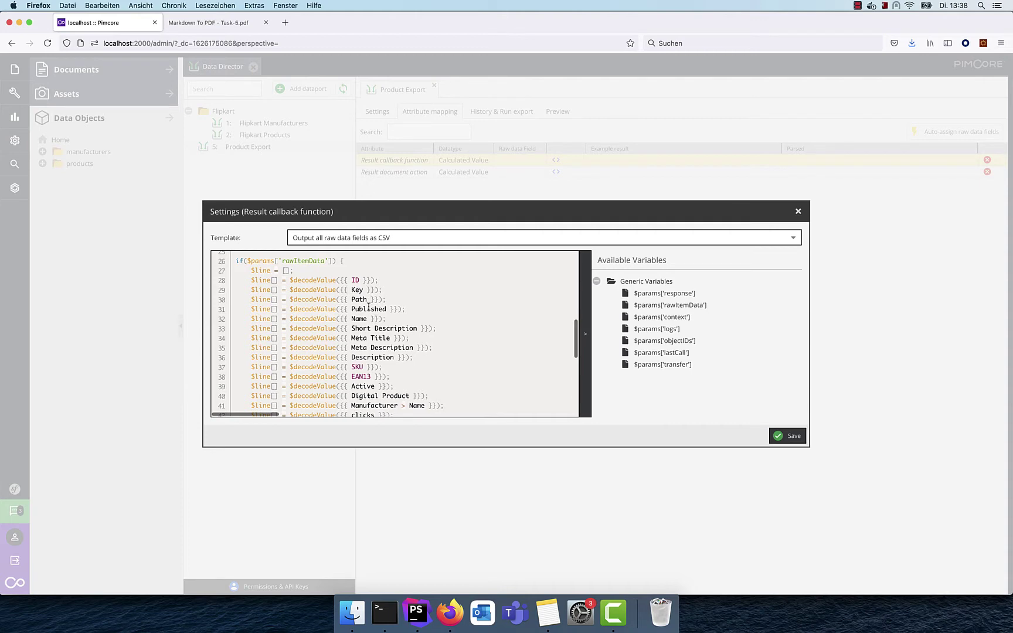
pyautogui.click(338, 280)
pyautogui.click(791, 437)
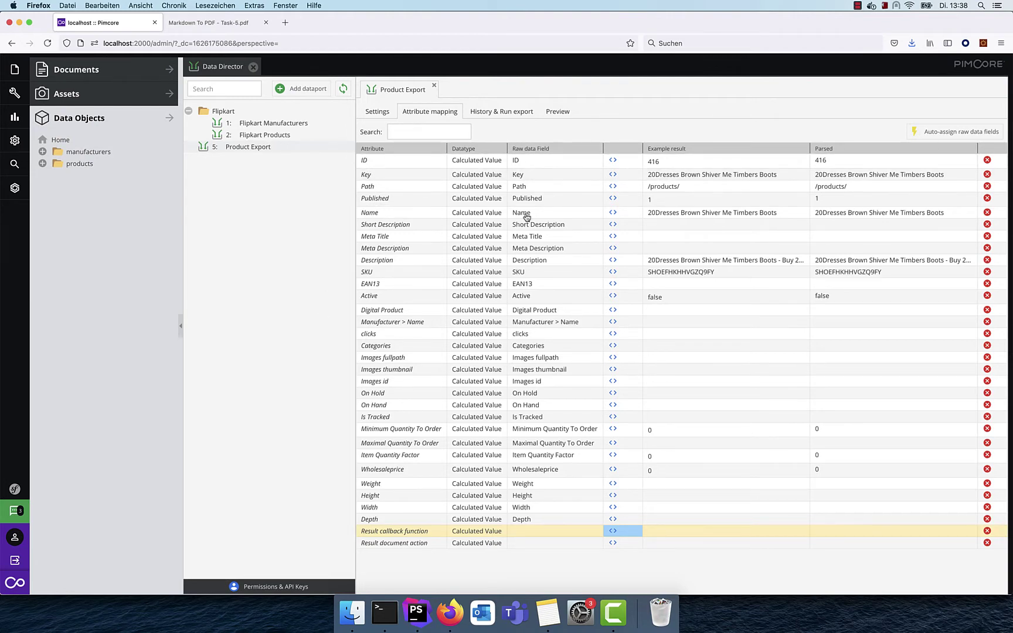
# Add the code return 'abc-'.$params['value']; to the SKU attribute mapping and save it
pyautogui.click(377, 113)
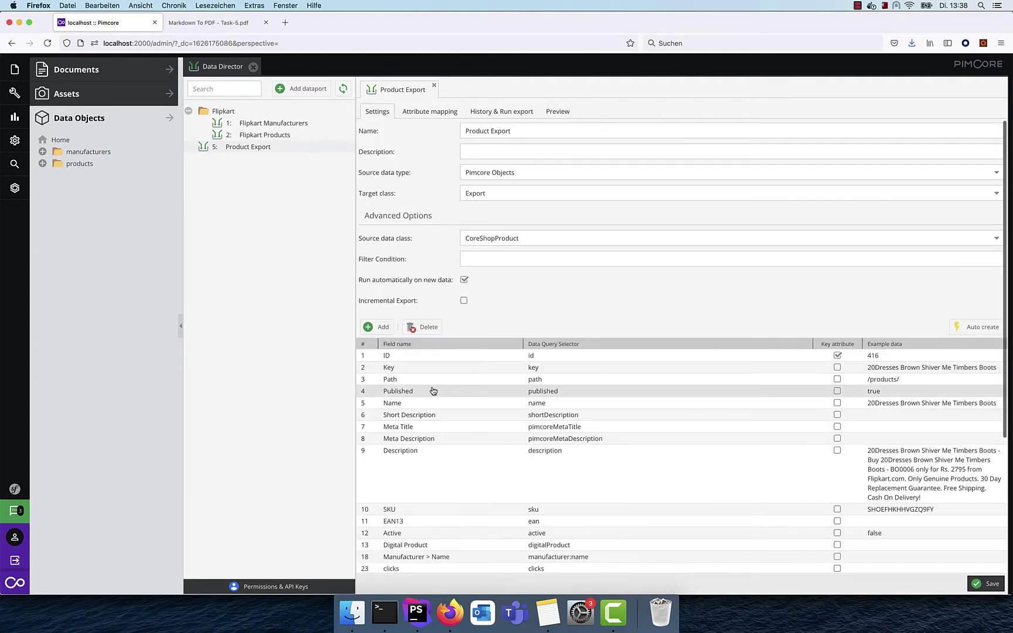
pyautogui.click(428, 111)
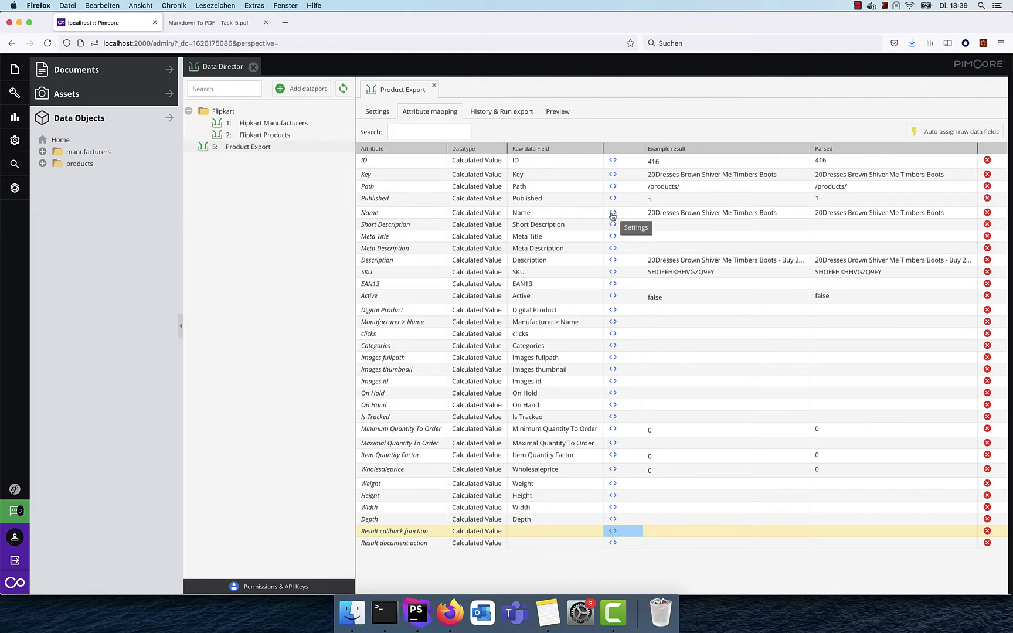
pyautogui.click(613, 273)
pyautogui.click(379, 310)
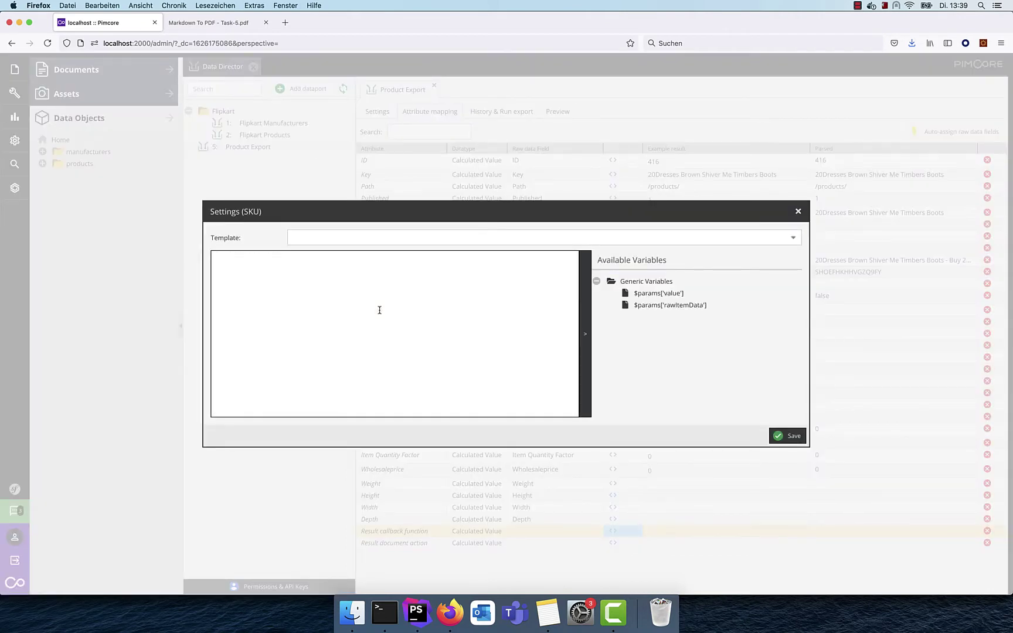
pyautogui.write('re')
pyautogui.write("turn 'abc-'.$params")
pyautogui.write("['valie;")
pyautogui.click(790, 435)
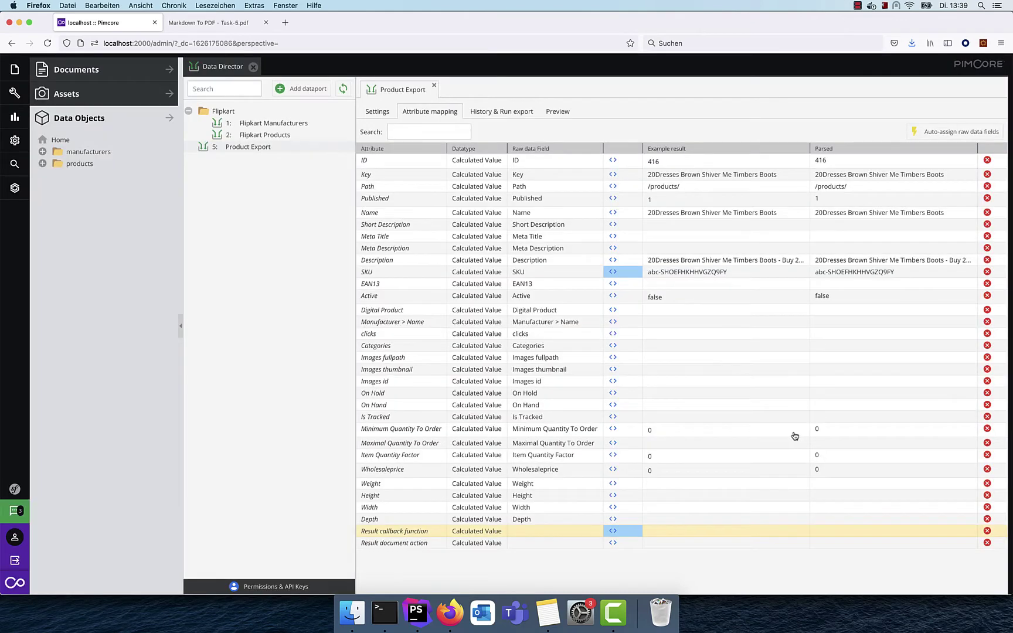
# Check how the result callback function's code outputs the mapped fields such as SKU, leaving the code as it is
pyautogui.click(612, 531)
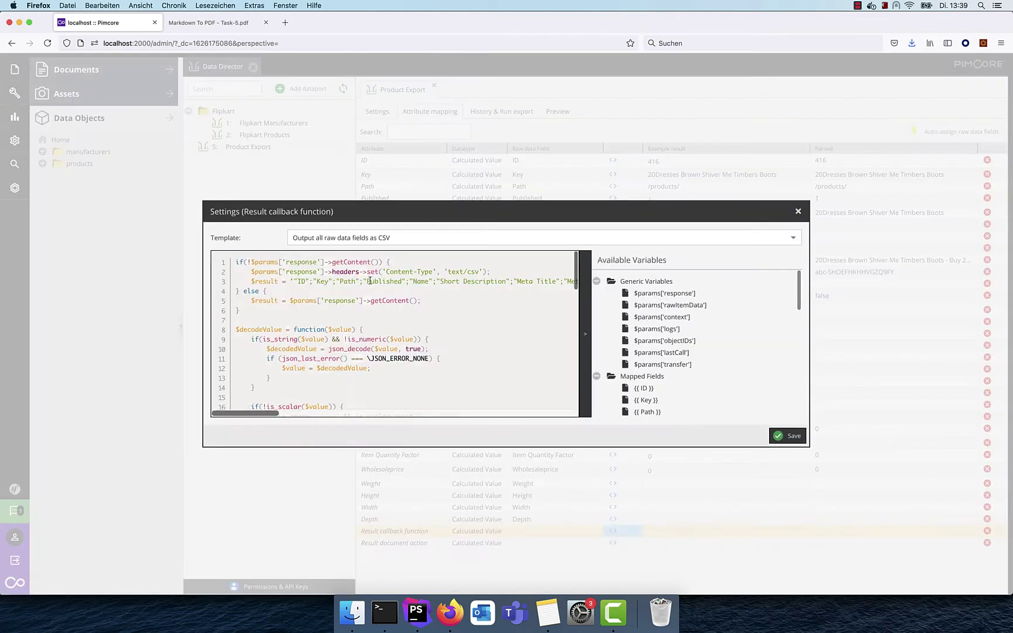
pyautogui.scroll(-8, 362, 373)
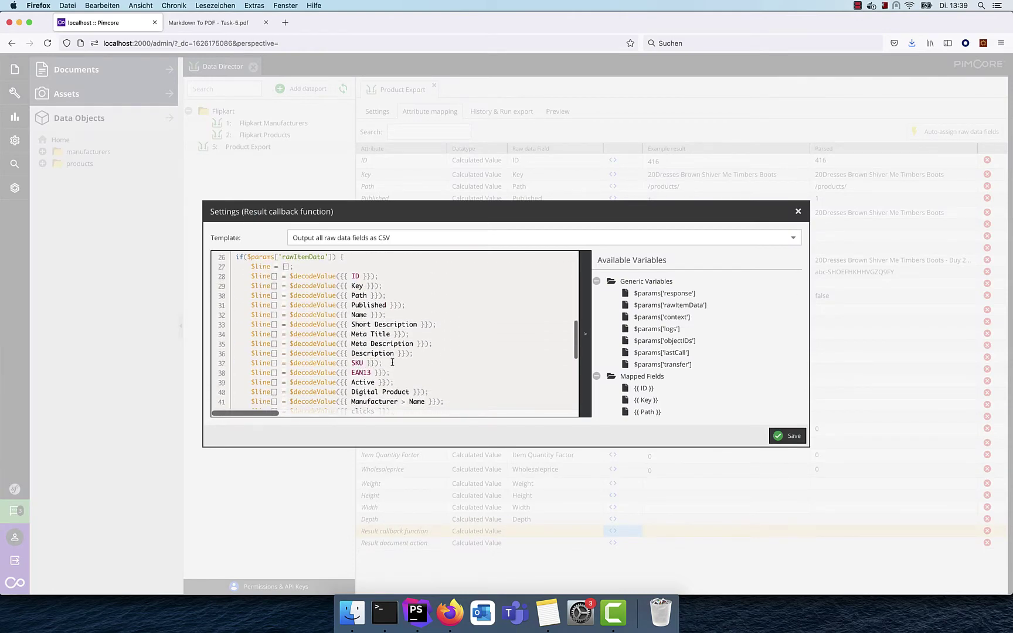
pyautogui.click(798, 211)
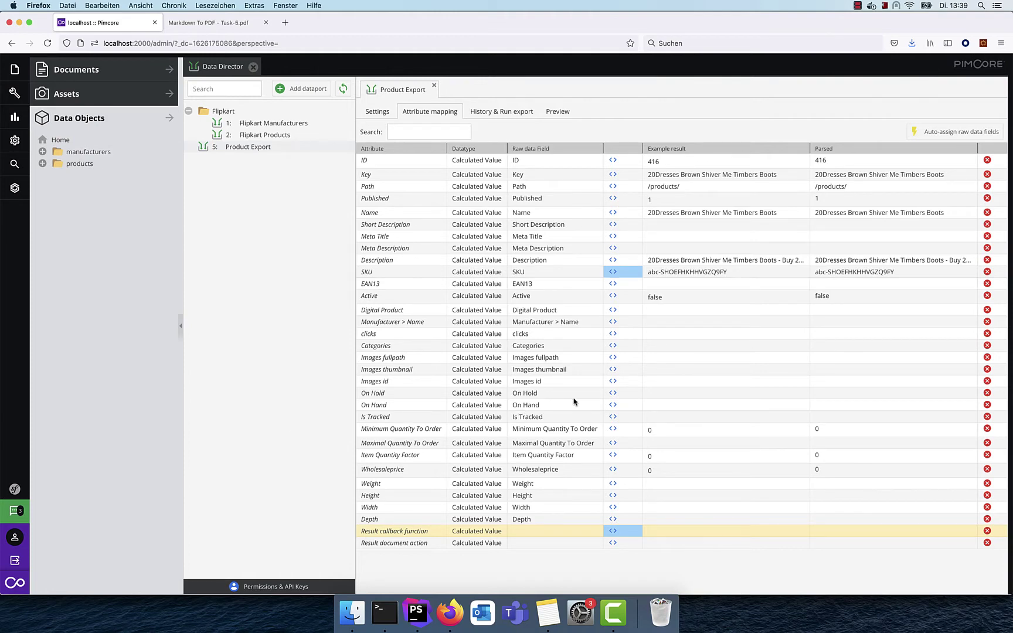
# Compare the Product Export dataport's raw data fields with the rows of its attribute mapping
pyautogui.click(379, 112)
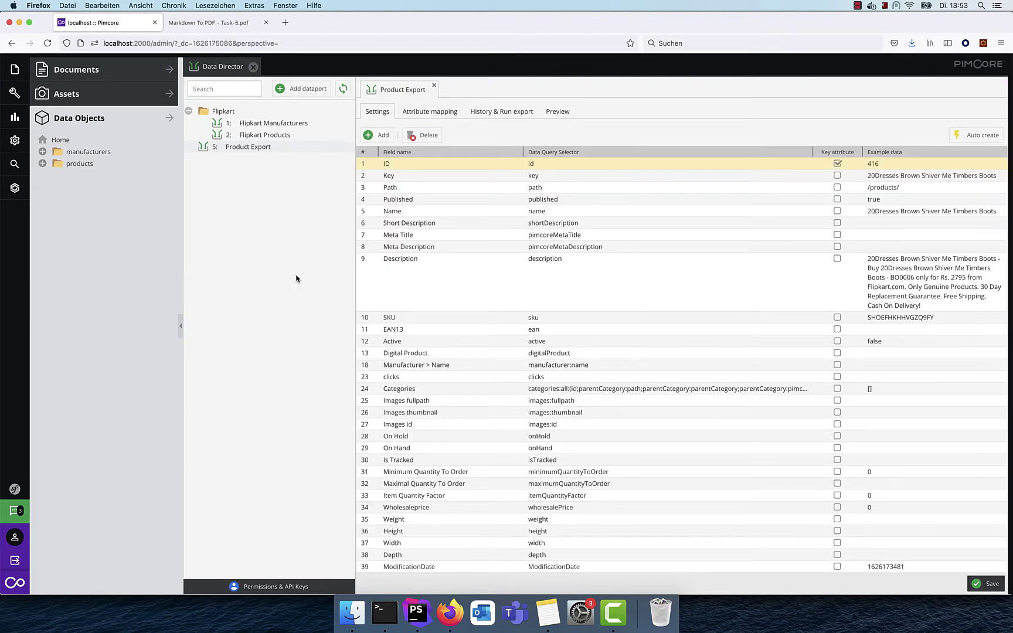
pyautogui.click(430, 111)
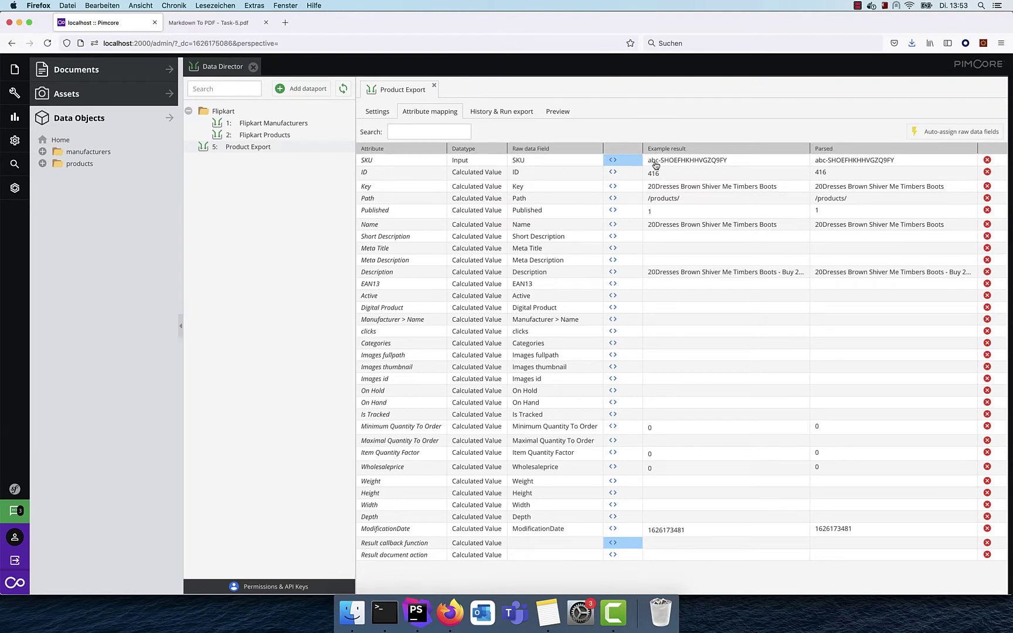
pyautogui.click(381, 113)
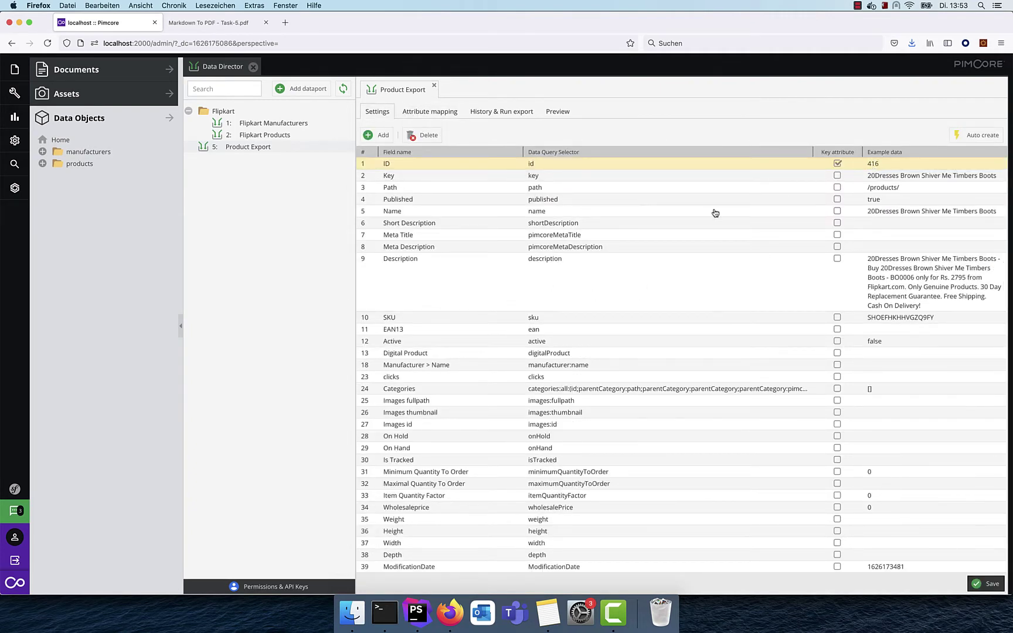
pyautogui.click(424, 112)
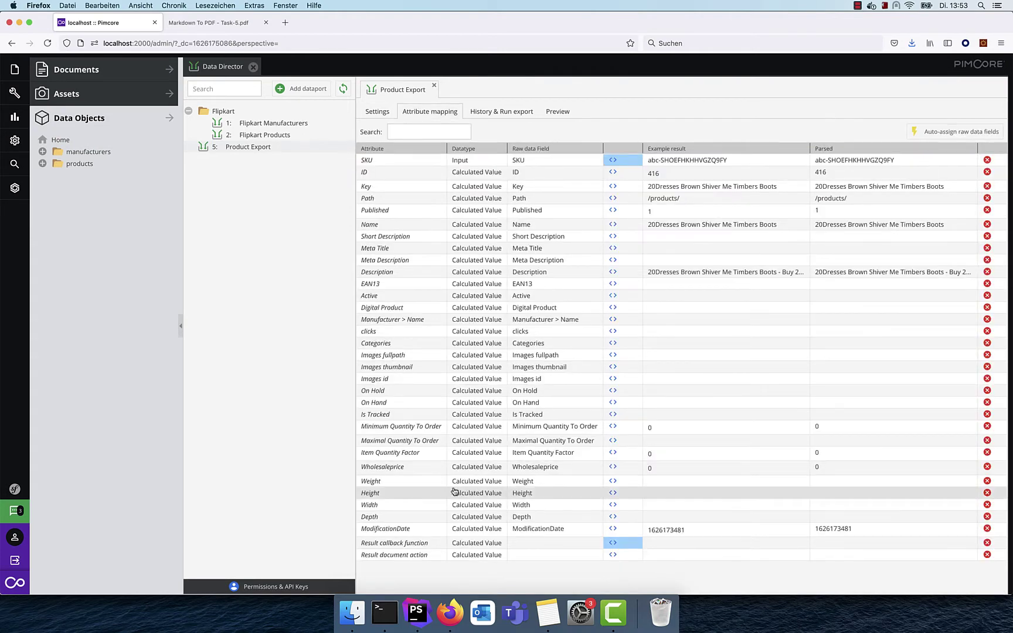
# Remove the line that outputs the ID field from the result callback function's code and save it
pyautogui.click(613, 543)
pyautogui.scroll(-8, 416, 360)
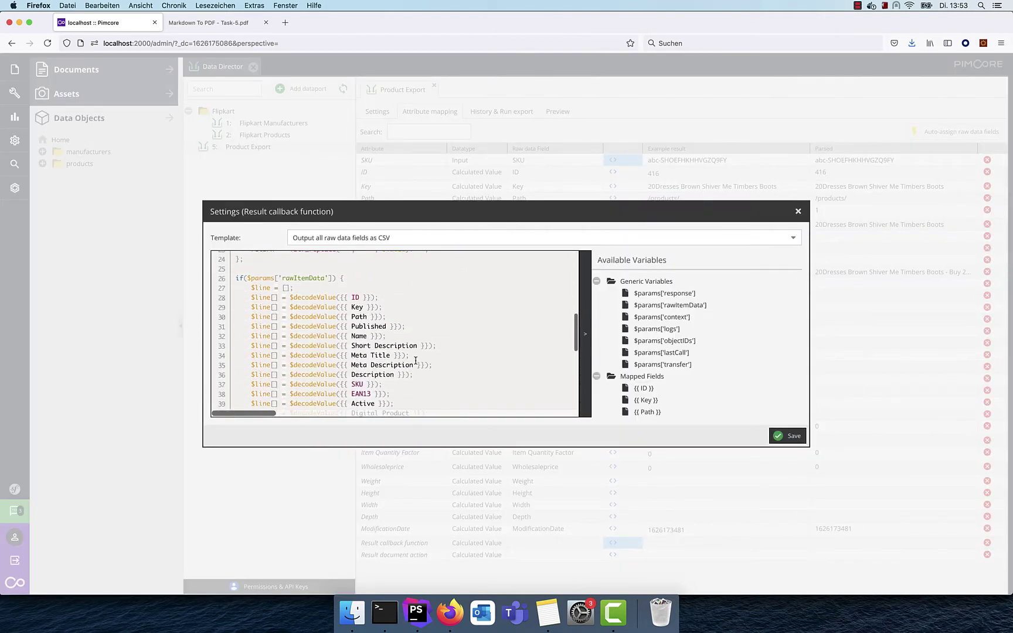
pyautogui.scroll(10, 328, 294)
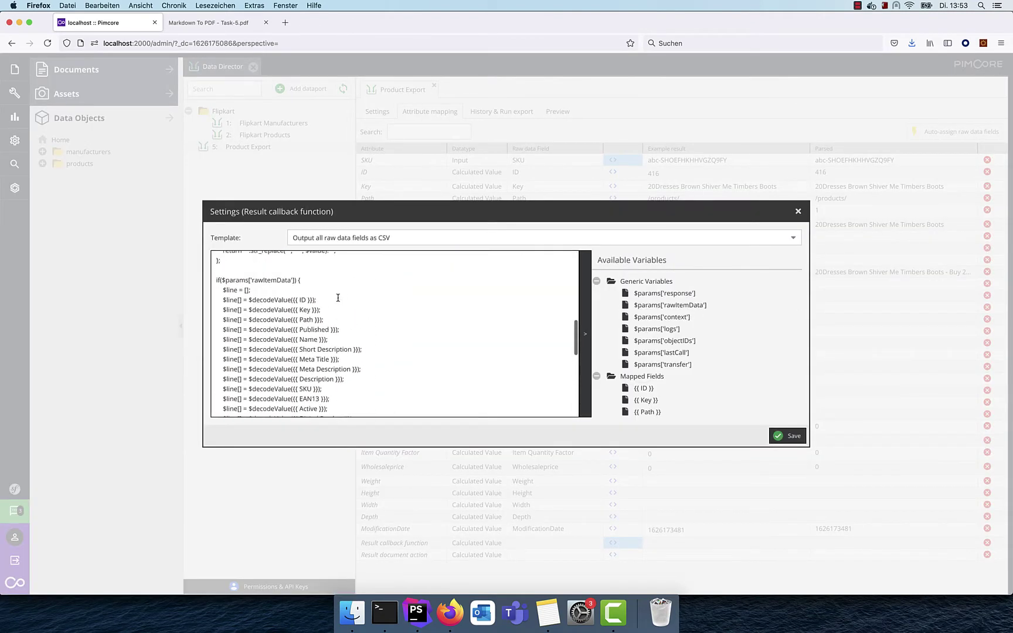
pyautogui.hotkey('shift', 'Up')
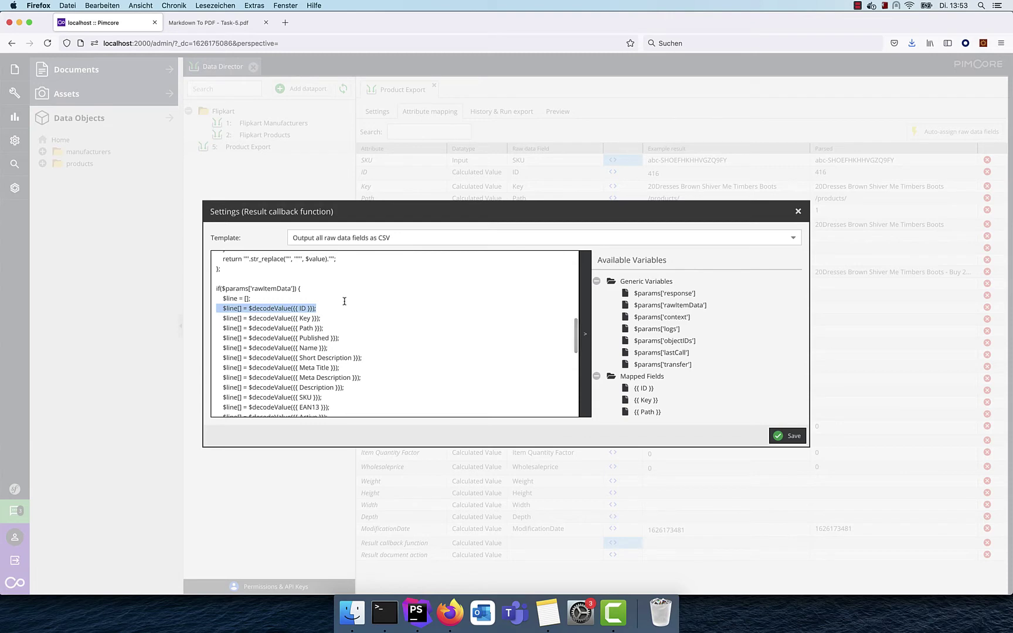
pyautogui.press('BackSpace')
pyautogui.click(788, 436)
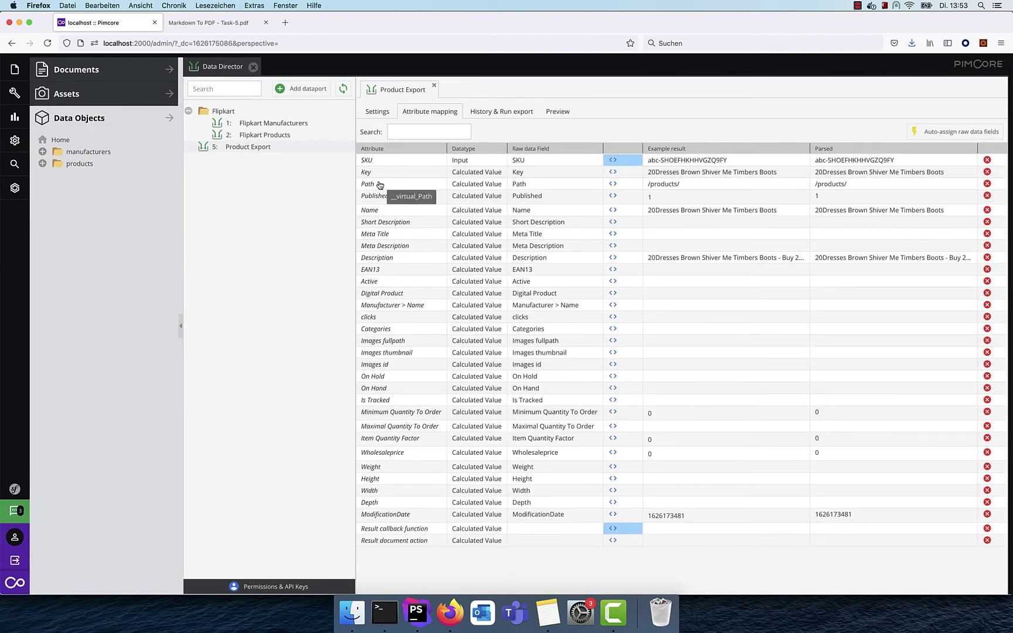
# Open the SKU mapping's code settings and examine the contents of the $params['rawItemData'] variable
pyautogui.click(613, 160)
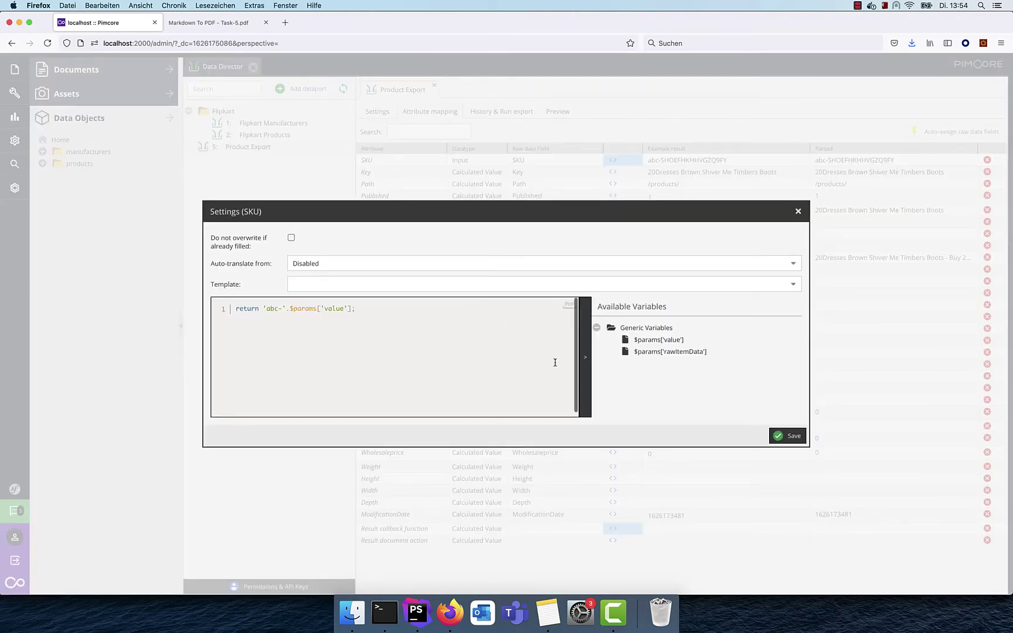
pyautogui.moveTo(652, 357)
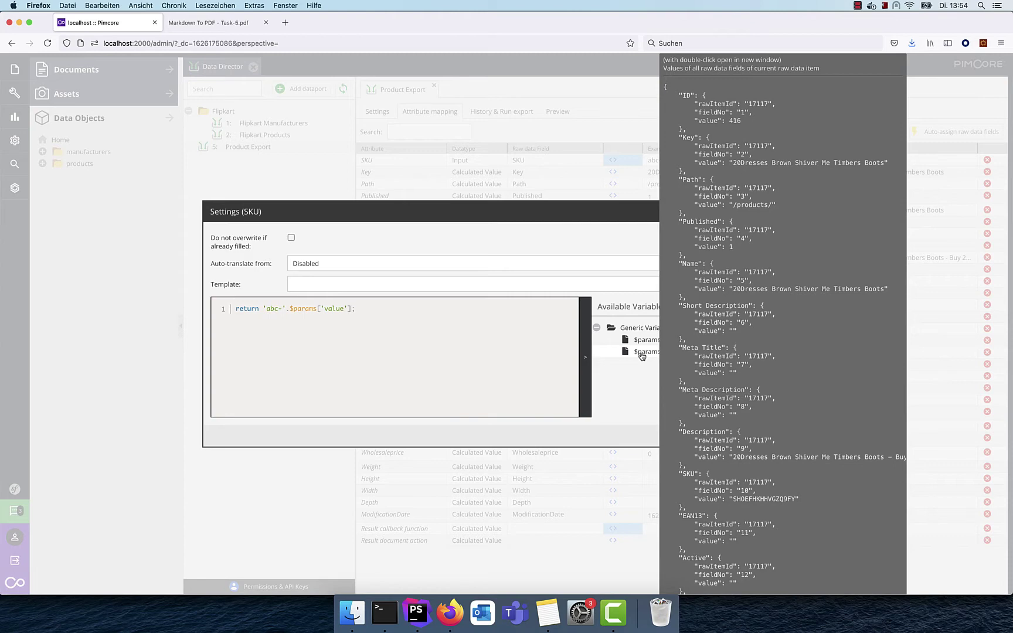
pyautogui.doubleClick(642, 356)
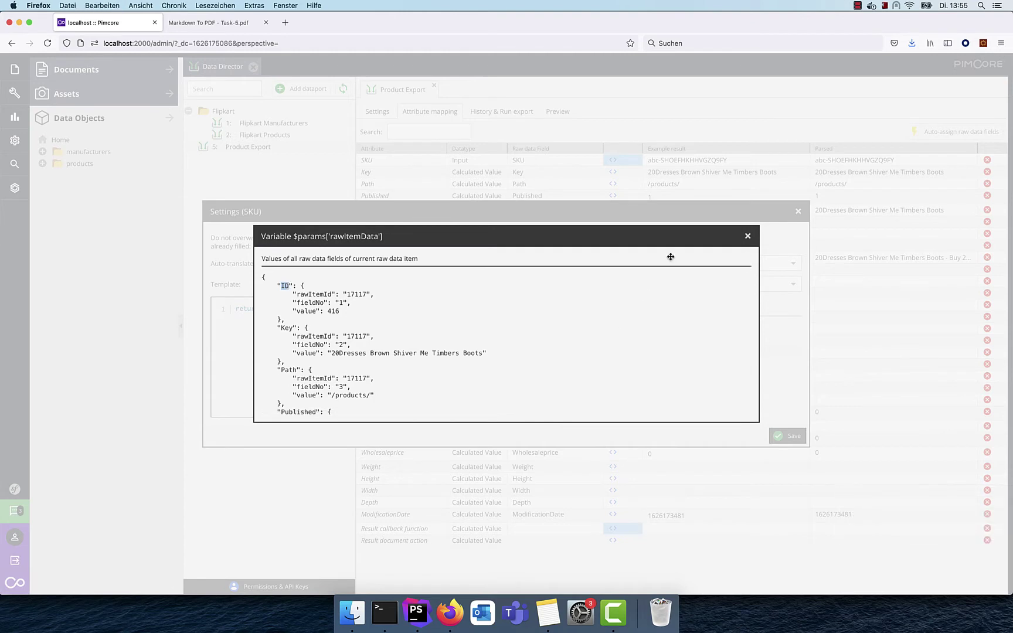
pyautogui.click(748, 236)
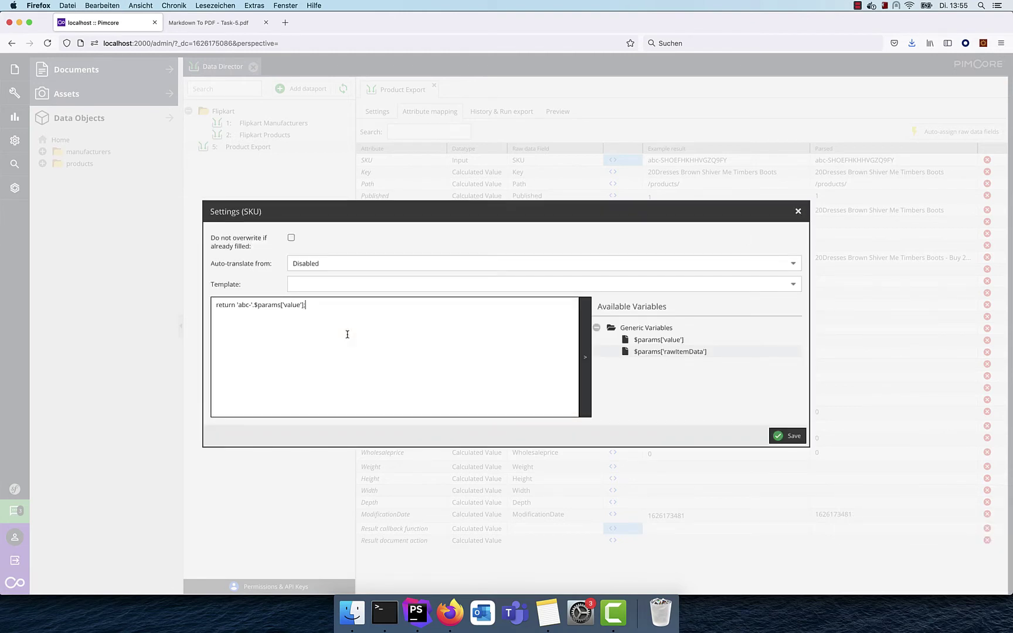
# Wrap the SKU code's prefixed return in the condition if(substr($params['rawItemData']['ID']['value'], 0, 1) == '4')
pyautogui.click(215, 305)
pyautogui.press('Return')
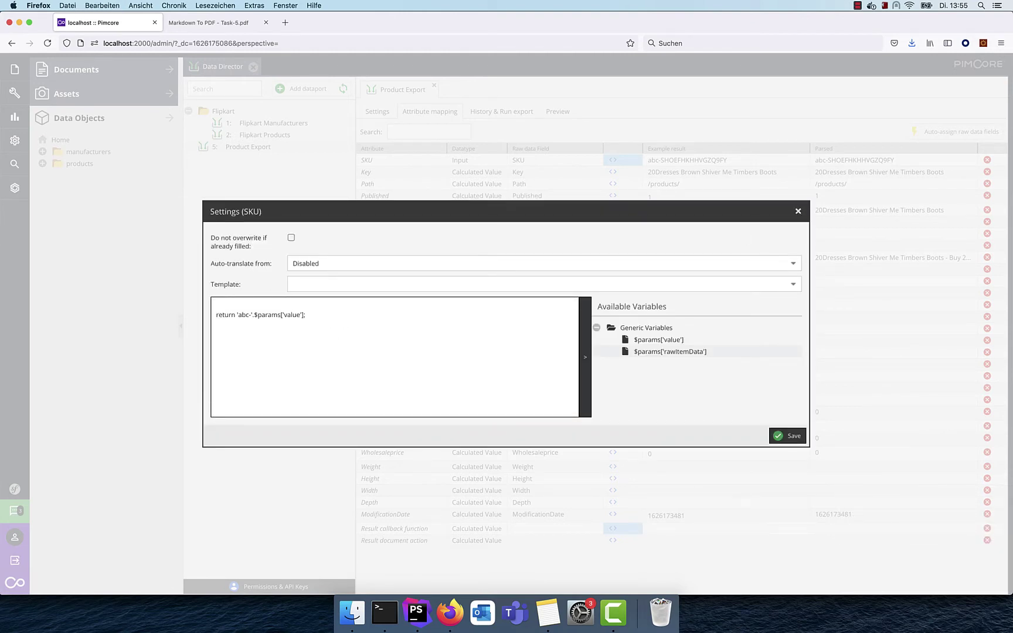
pyautogui.write("if(substr($params['raw")
pyautogui.click(669, 352)
pyautogui.click(284, 347)
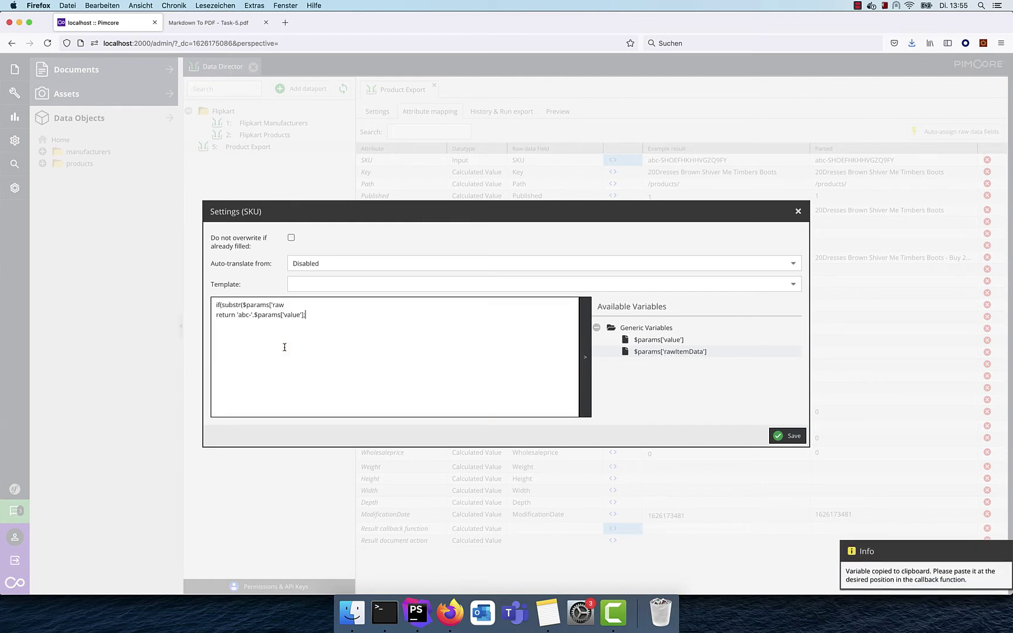
pyautogui.moveTo(243, 305); pyautogui.dragTo(326, 305)
pyautogui.press('cmd+v')
pyautogui.write("['ID']")
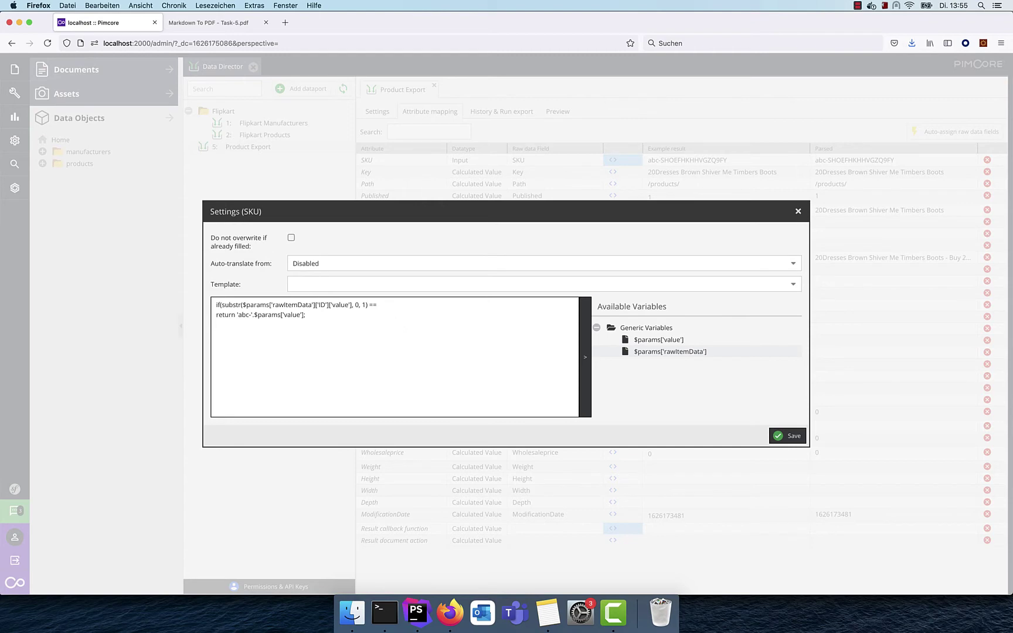
pyautogui.write("'4') {")
pyautogui.press('Down')
# Add the fallback return $params['value']; after the condition in the SKU code and save the mapping
pyautogui.moveTo(260, 315); pyautogui.dragTo(329, 305)
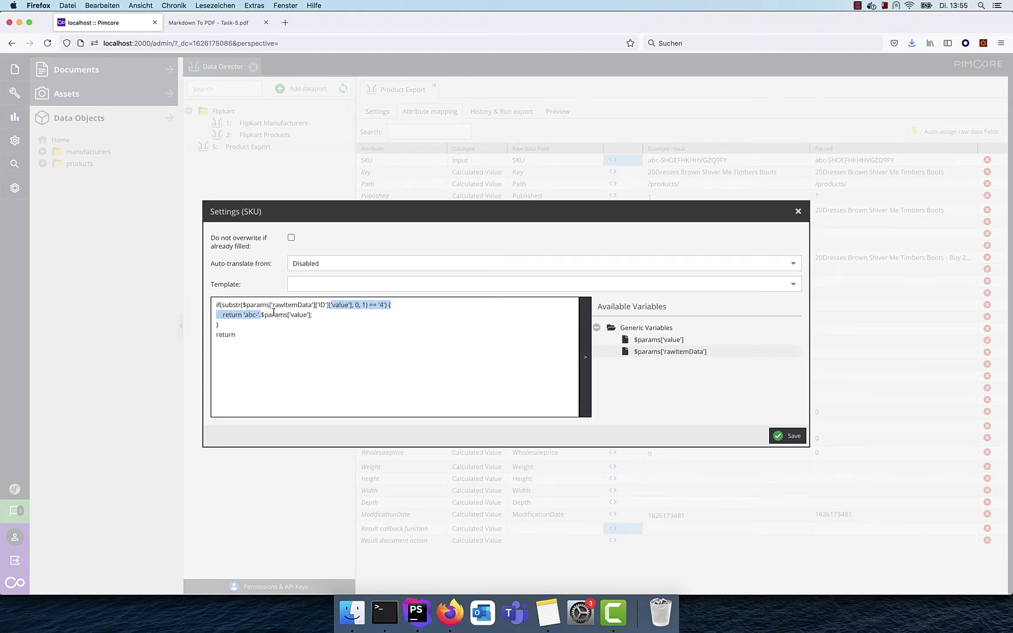
pyautogui.moveTo(260, 315); pyautogui.dragTo(314, 315)
pyautogui.press('super+c')
pyautogui.click(274, 334)
pyautogui.press('super+v')
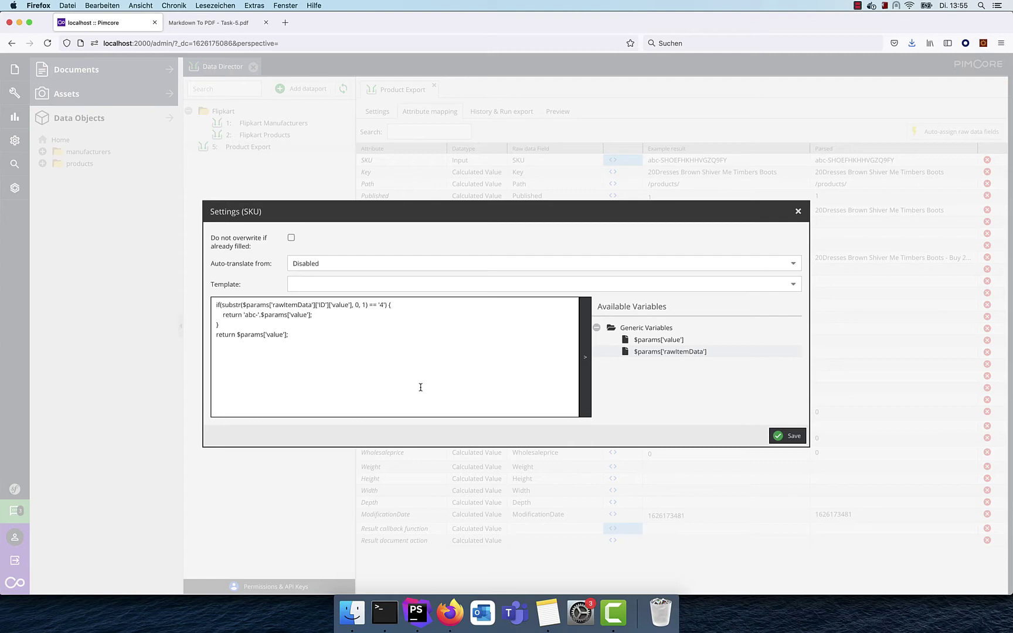
pyautogui.click(791, 437)
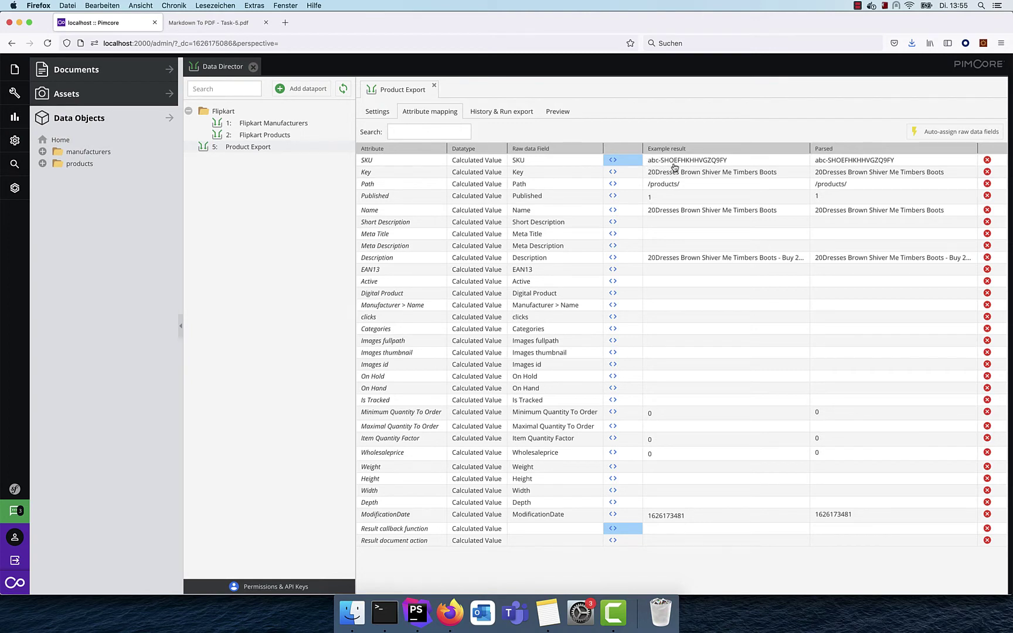
# Check the product IDs in the raw data preview and return to the attribute mapping
pyautogui.click(560, 113)
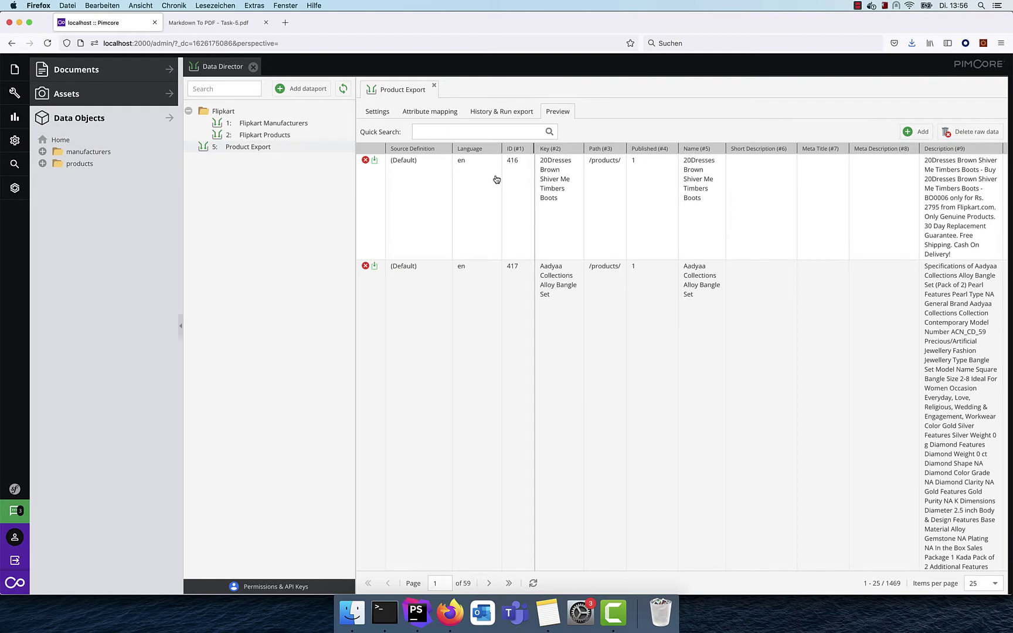
pyautogui.click(437, 114)
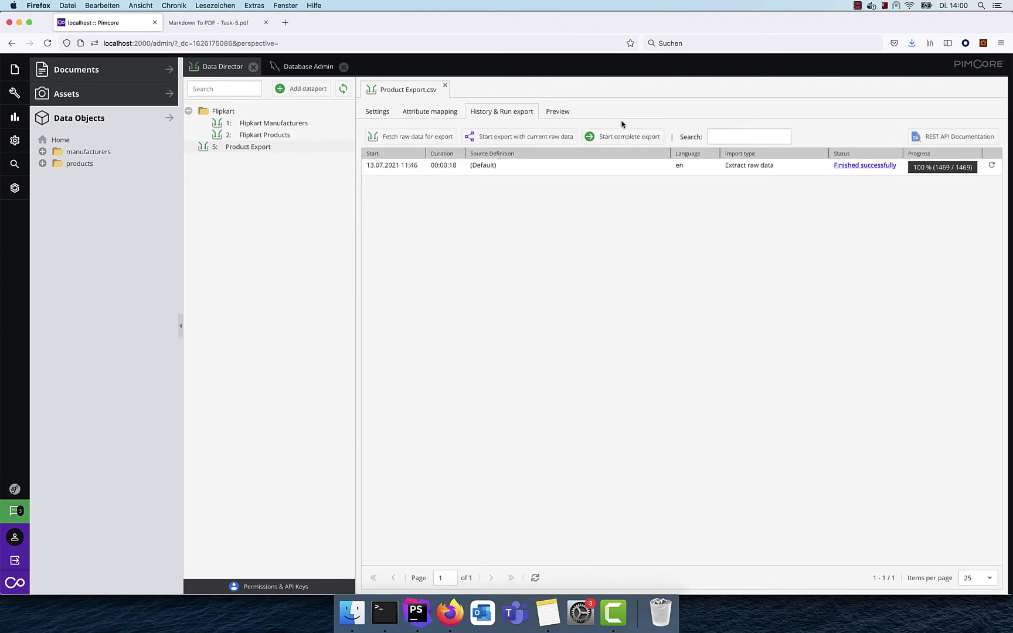
# Run the complete Product Export and open the resulting CSV file in an enlarged Numbers window
pyautogui.click(623, 138)
pyautogui.click(555, 377)
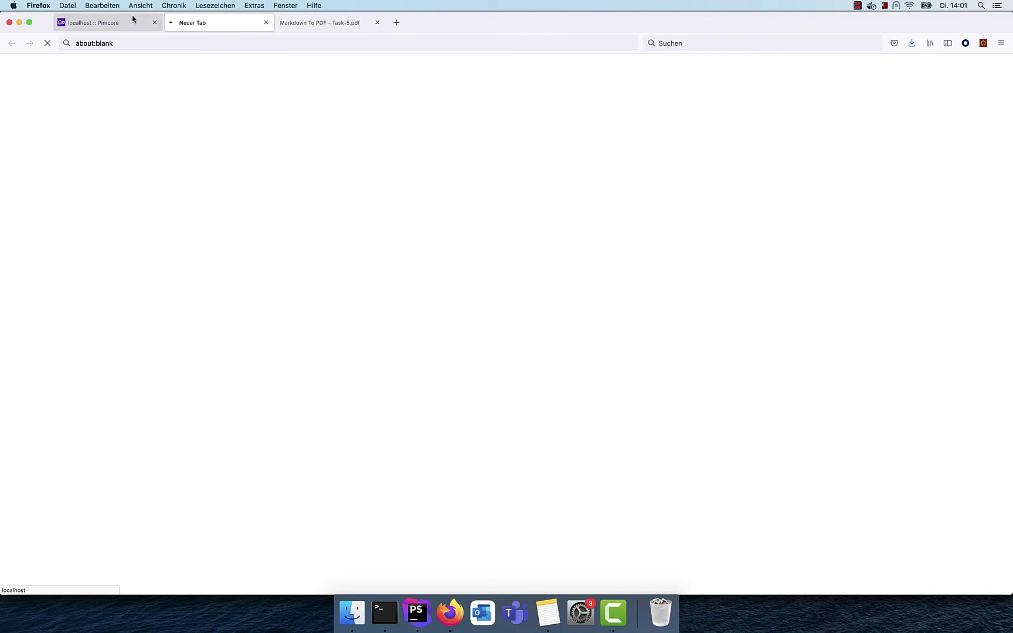
pyautogui.click(126, 24)
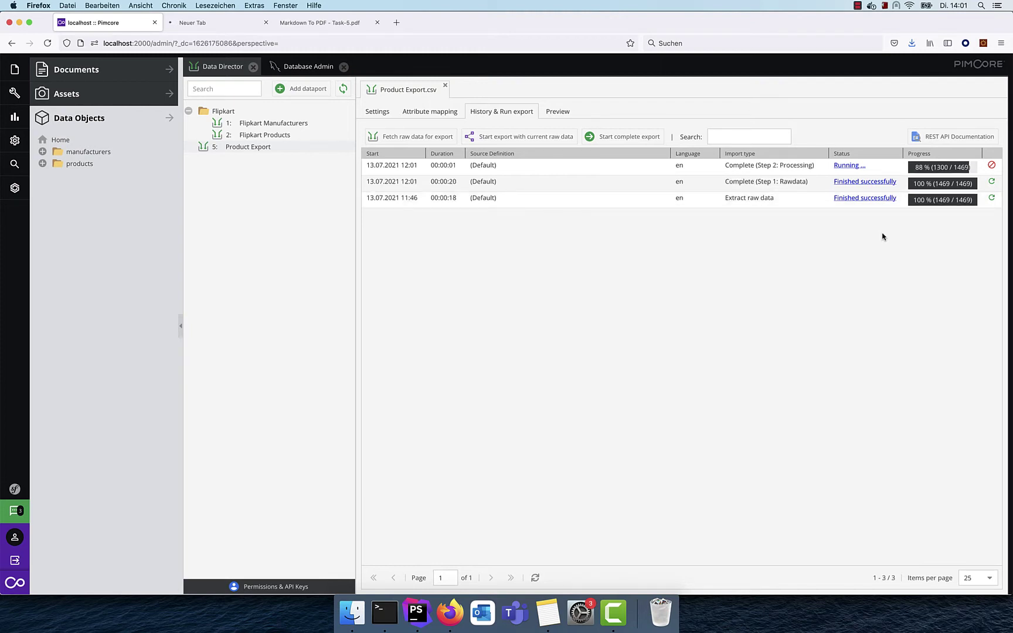
pyautogui.click(507, 343)
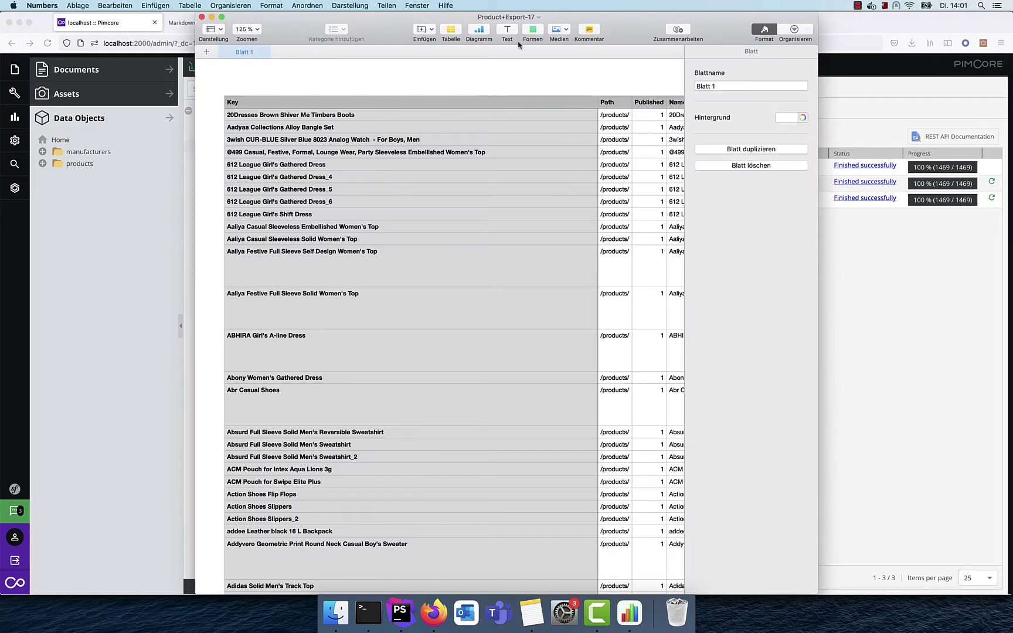
pyautogui.doubleClick(598, 22)
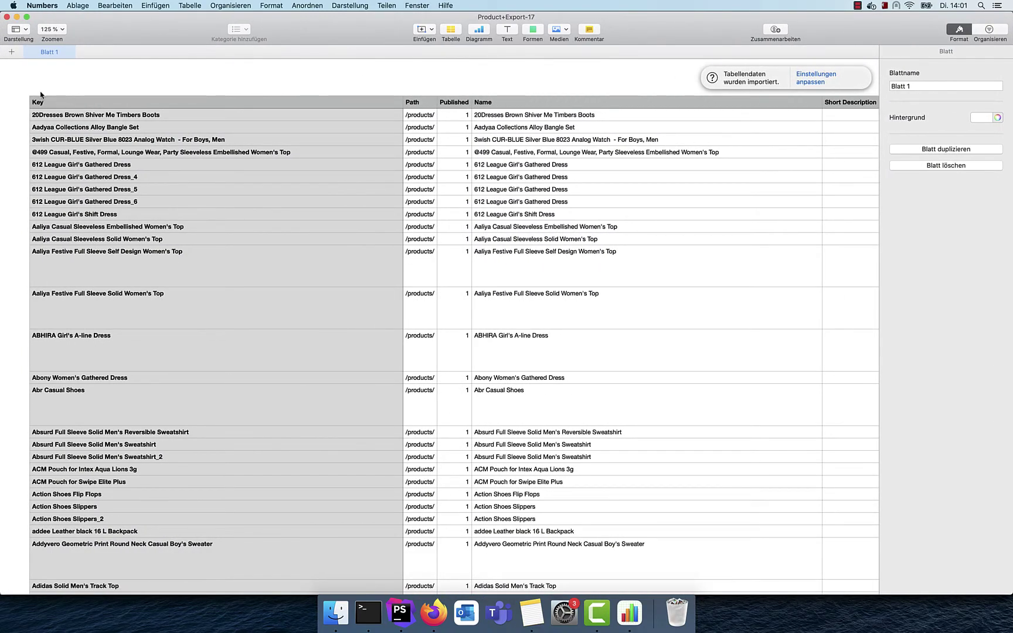
# Review the exported CSV's columns, checking for the abc- prefix in the SKU column and for the removed ID column
pyautogui.hscroll(15, 349, 69)
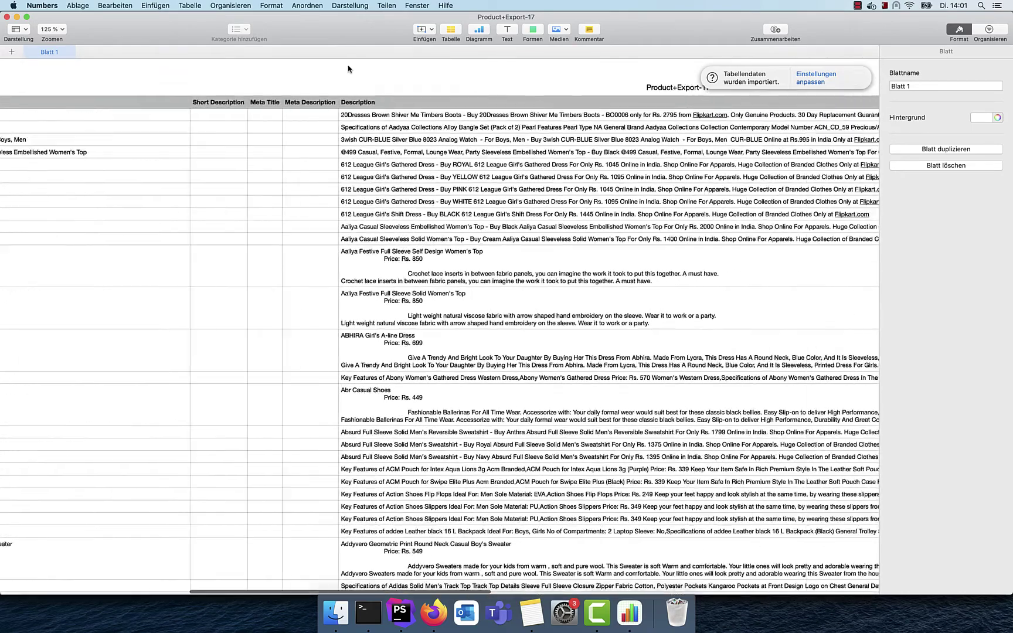
pyautogui.hscroll(20, 348, 69)
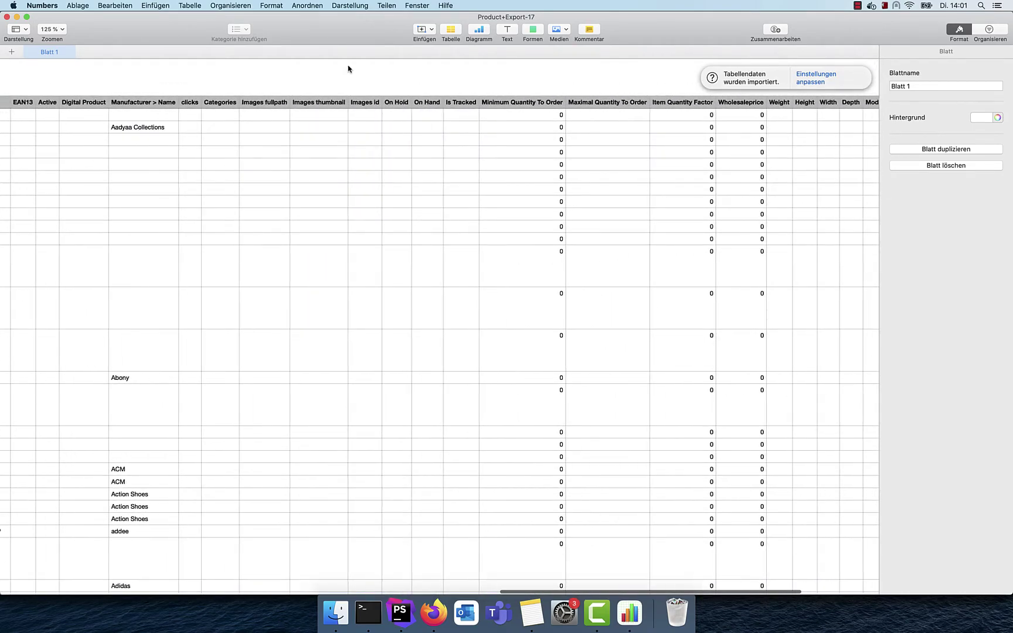
pyautogui.hscroll(8, 348, 69)
pyautogui.hscroll(-10, 218, 158)
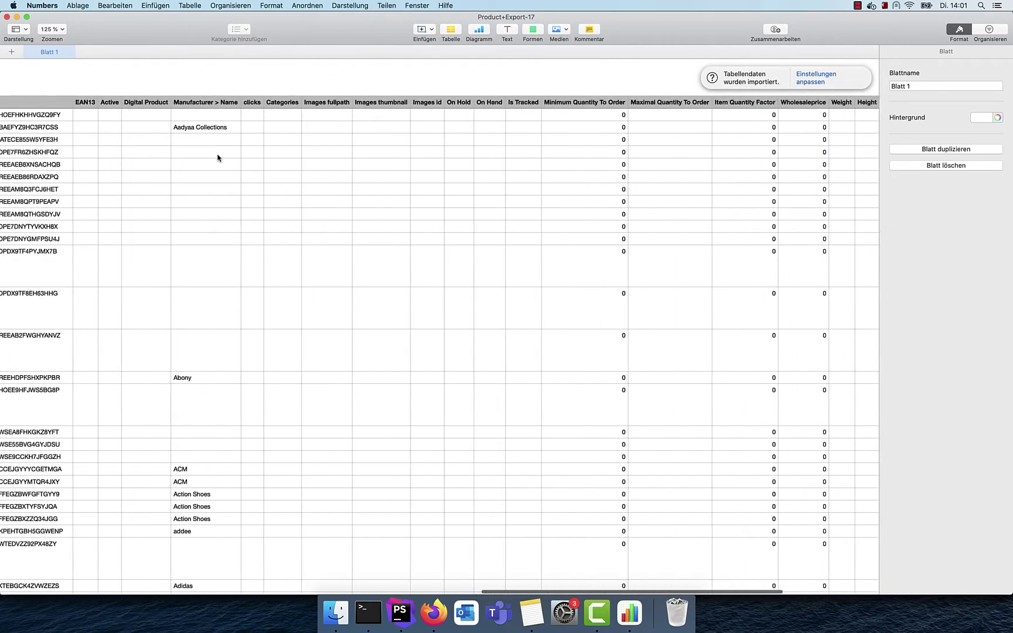
pyautogui.hscroll(-10, 217, 157)
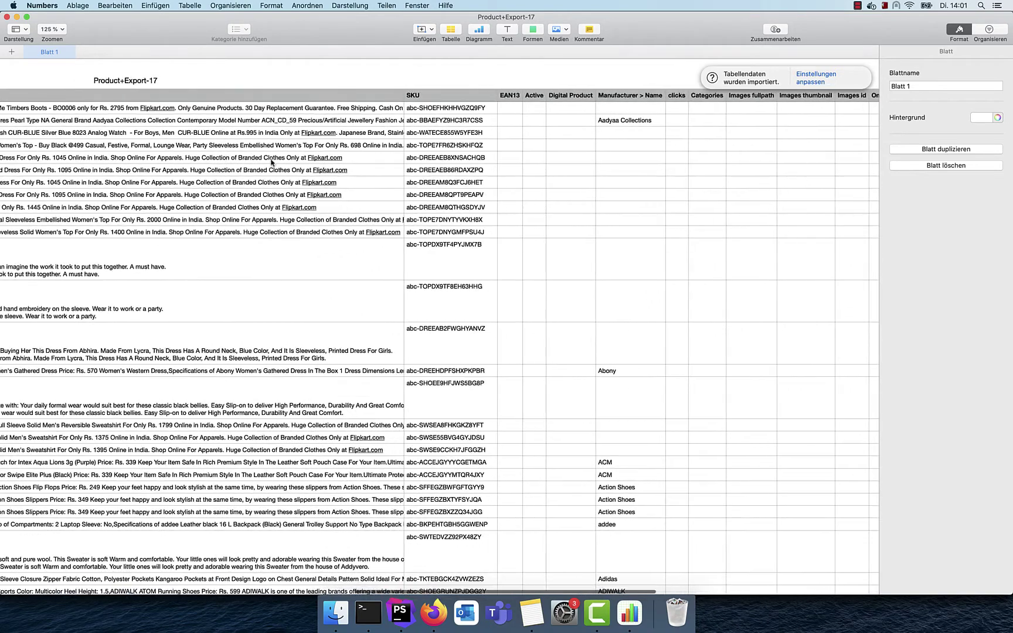
pyautogui.click(419, 110)
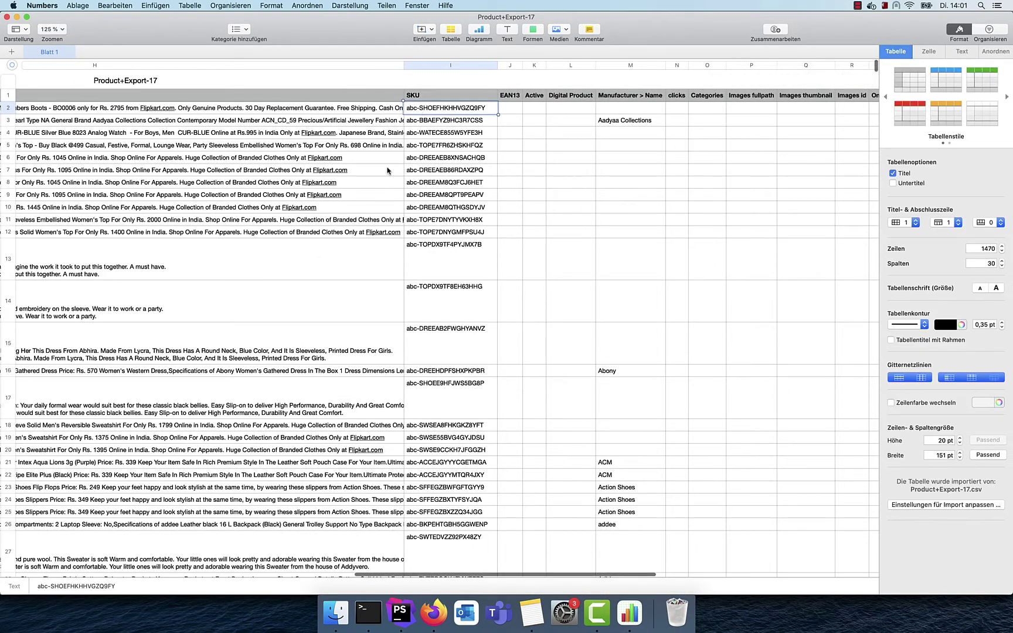
pyautogui.hscroll(-15, 414, 190)
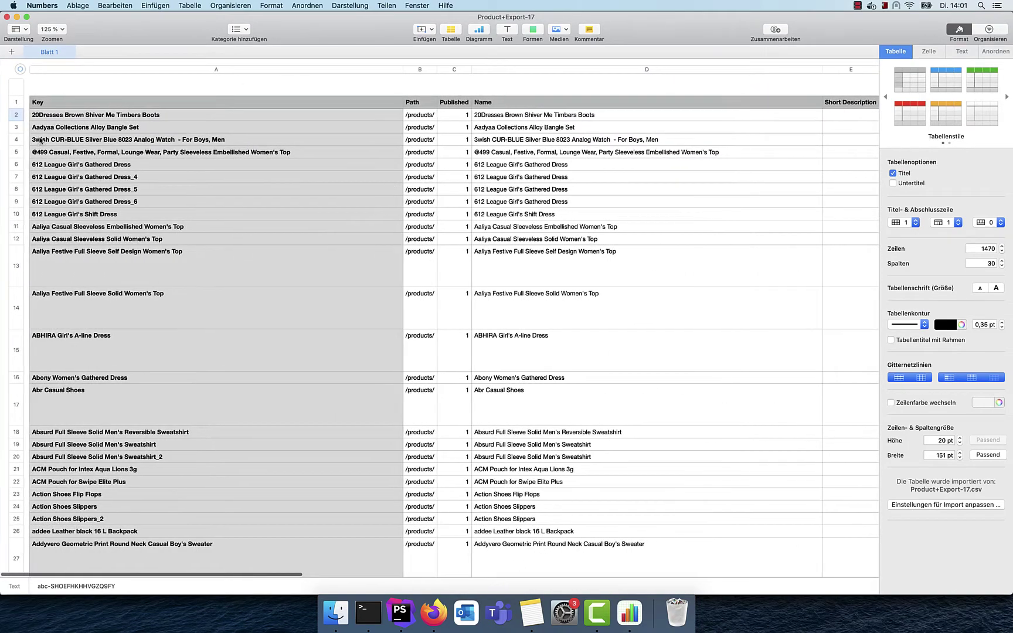
# Compare the first products and their IDs in Pimcore's raw data preview with the first rows of the CSV in Numbers
pyautogui.click(432, 623)
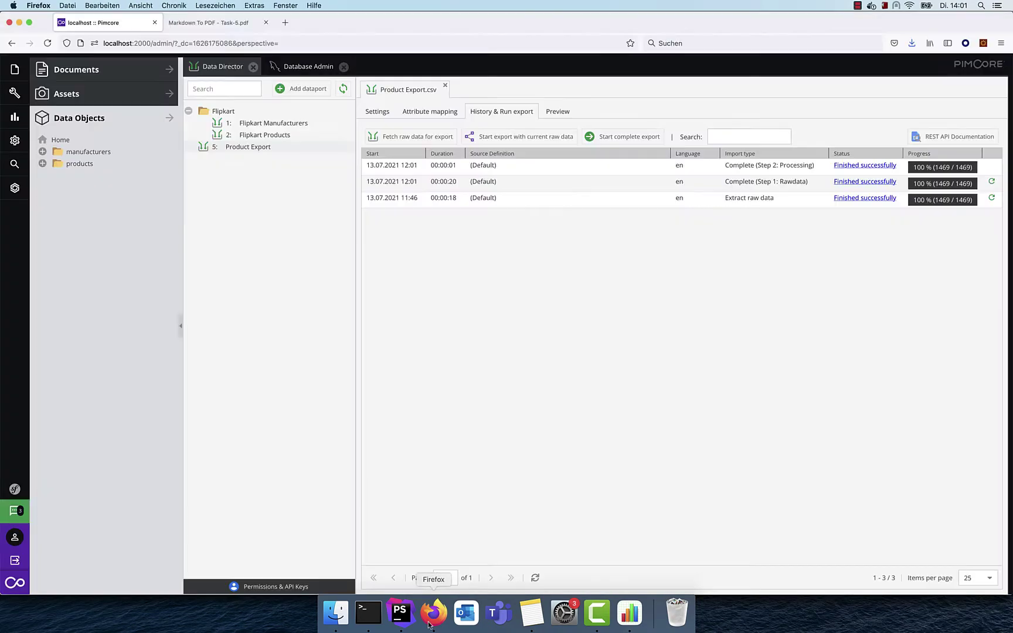
pyautogui.click(561, 115)
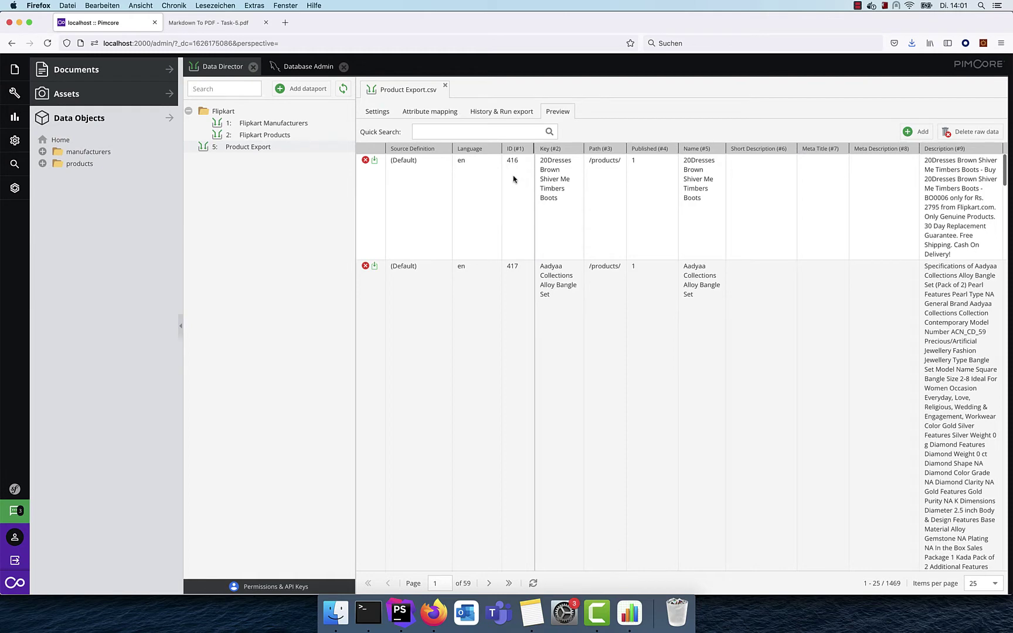
pyautogui.click(542, 292)
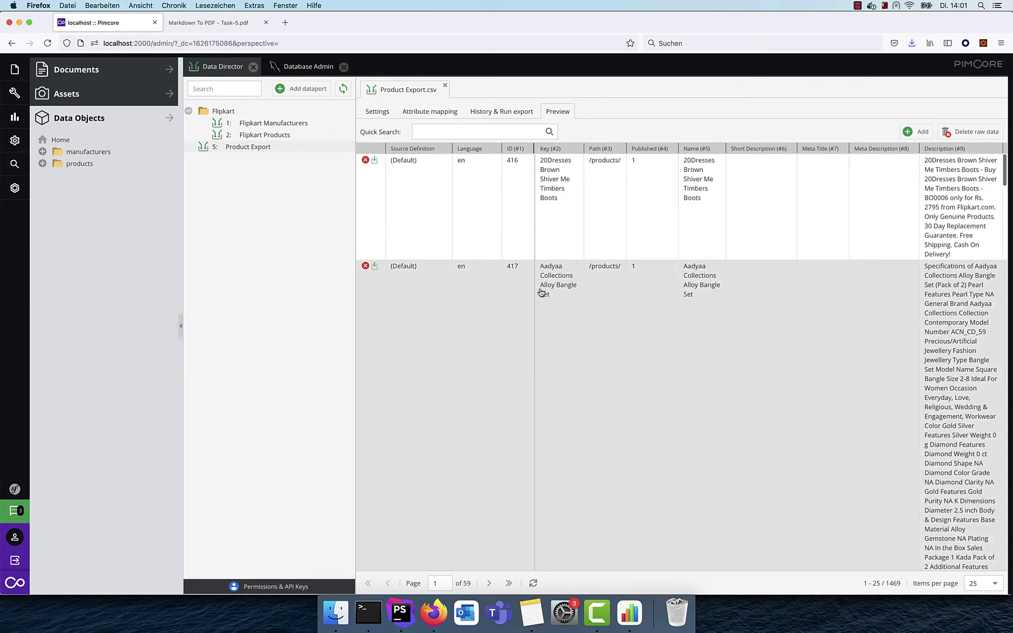
pyautogui.click(629, 612)
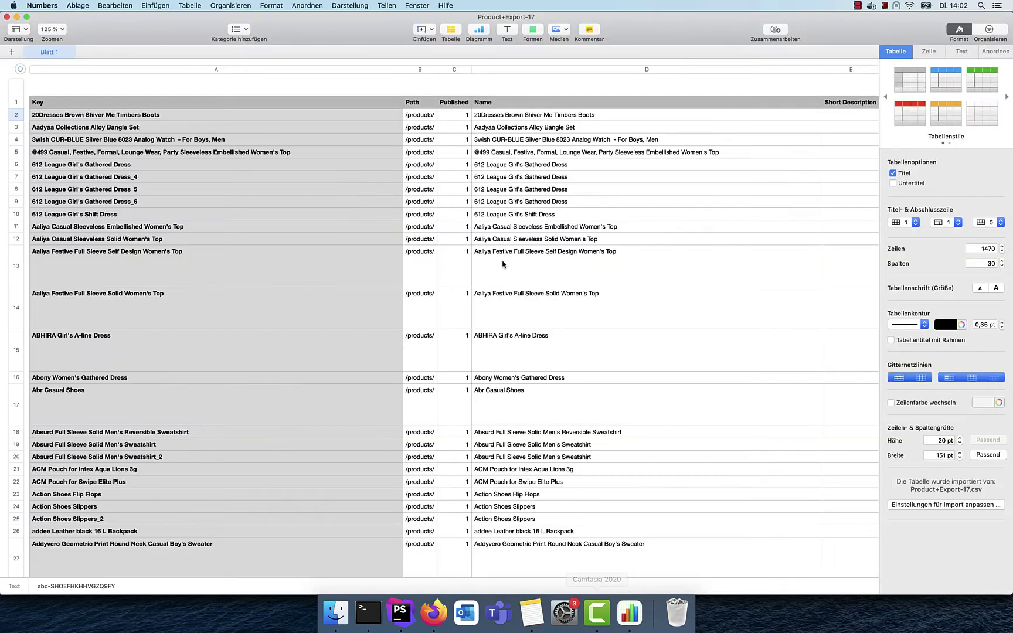
pyautogui.click(42, 117)
pyautogui.click(47, 131)
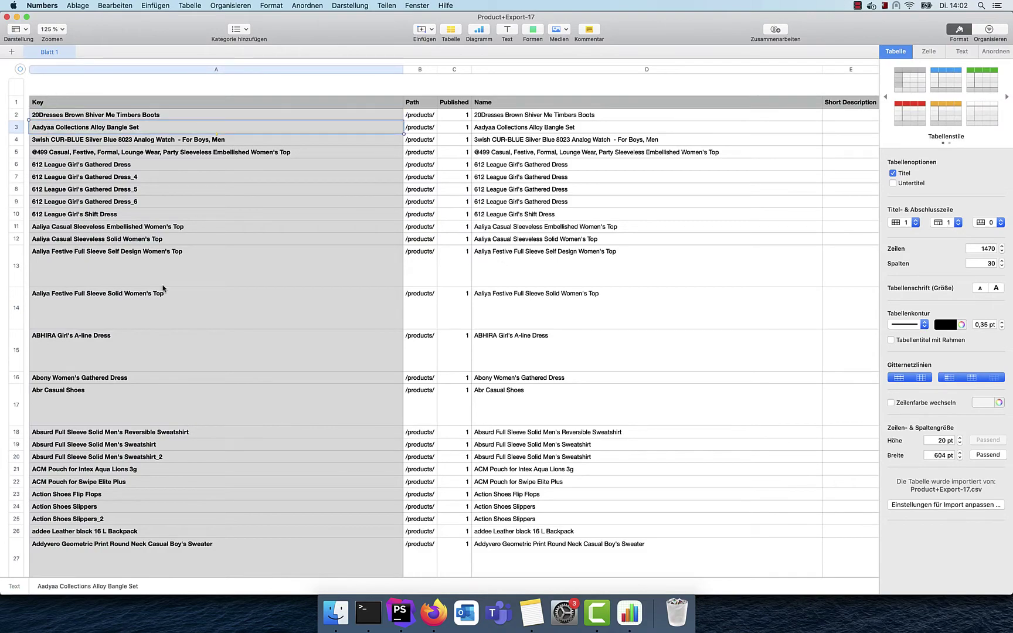
# Compare the last rows of the CSV in Numbers with the last page of Pimcore's raw data preview in Firefox
pyautogui.moveTo(876, 64); pyautogui.dragTo(868, 585)
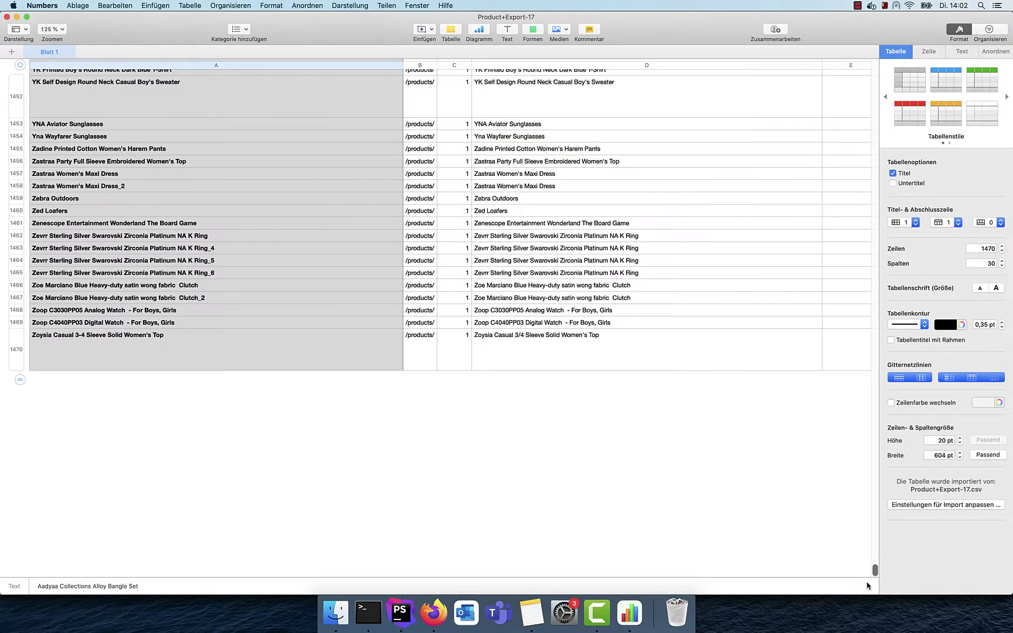
pyautogui.click(234, 355)
pyautogui.click(433, 613)
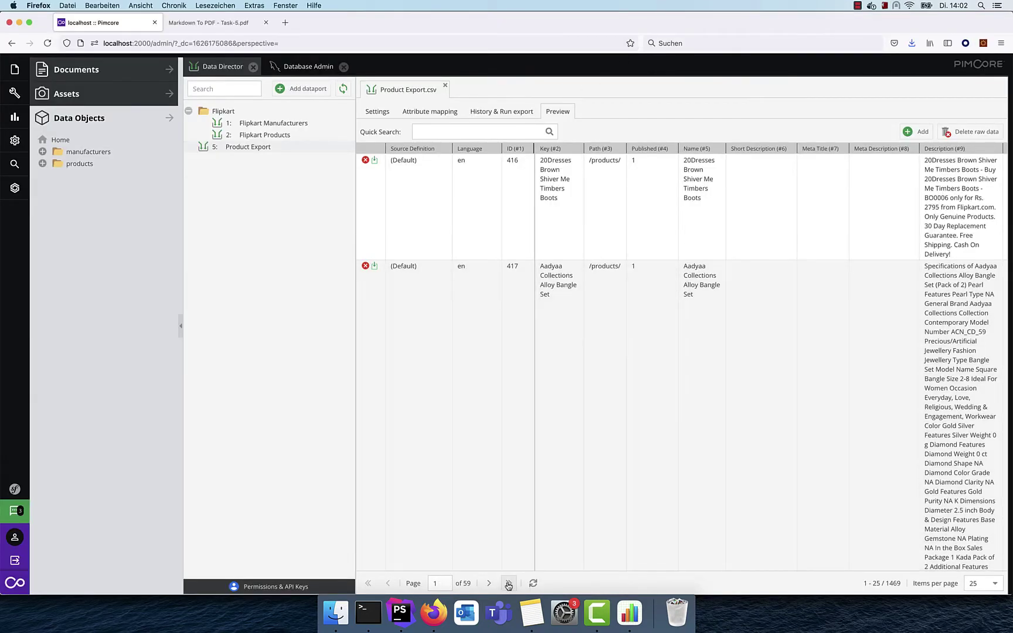
pyautogui.click(508, 584)
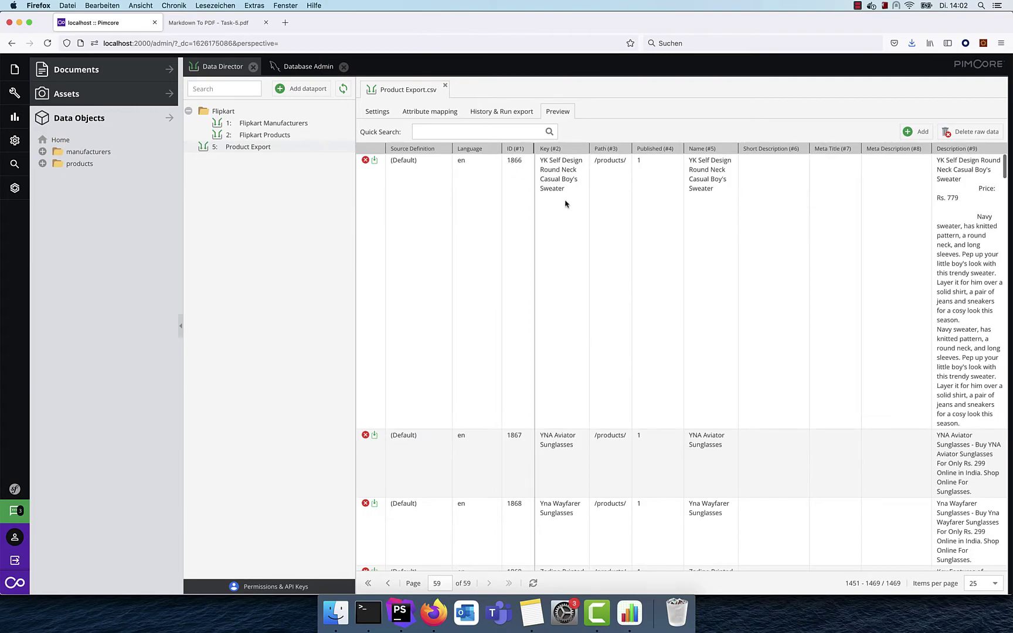
# Switch to Numbers and check the SKU values of the last CSV rows for the abc- prefix
pyautogui.click(629, 613)
pyautogui.hscroll(15, 466, 405)
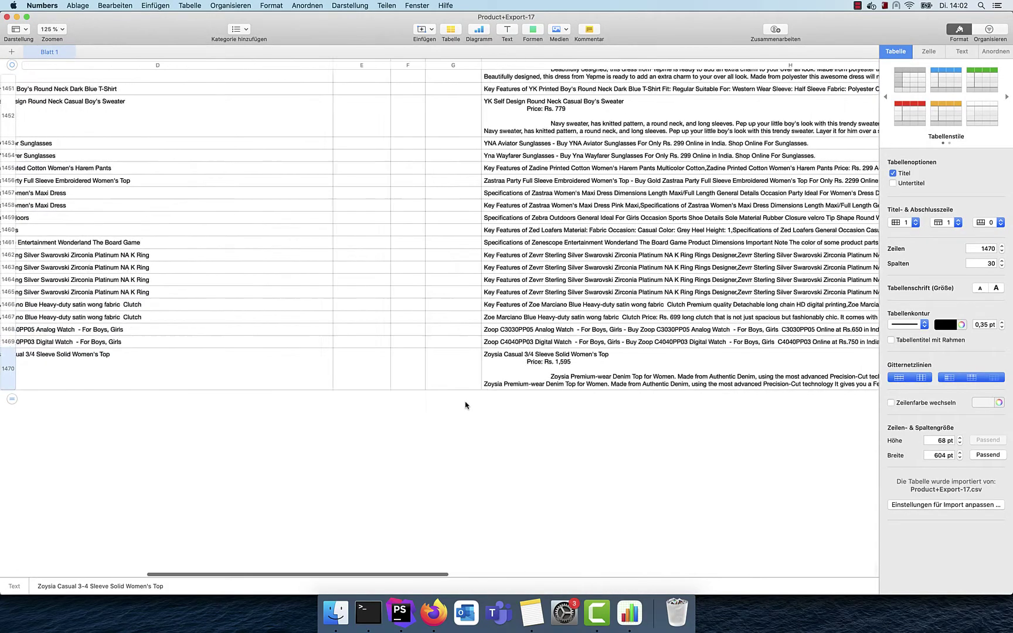
pyautogui.click(554, 396)
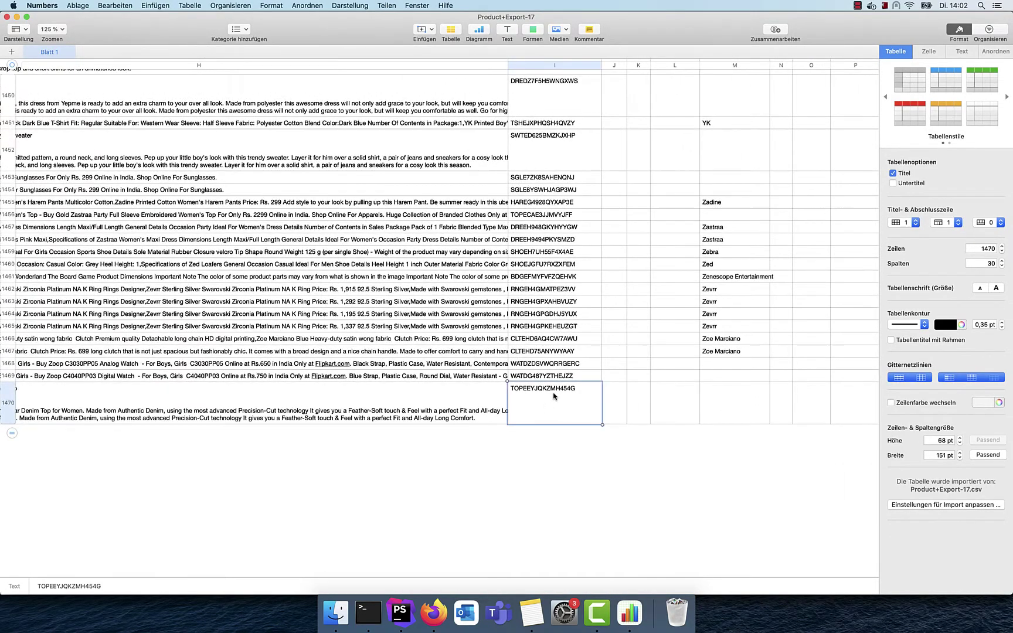
pyautogui.scroll(4, 584, 414)
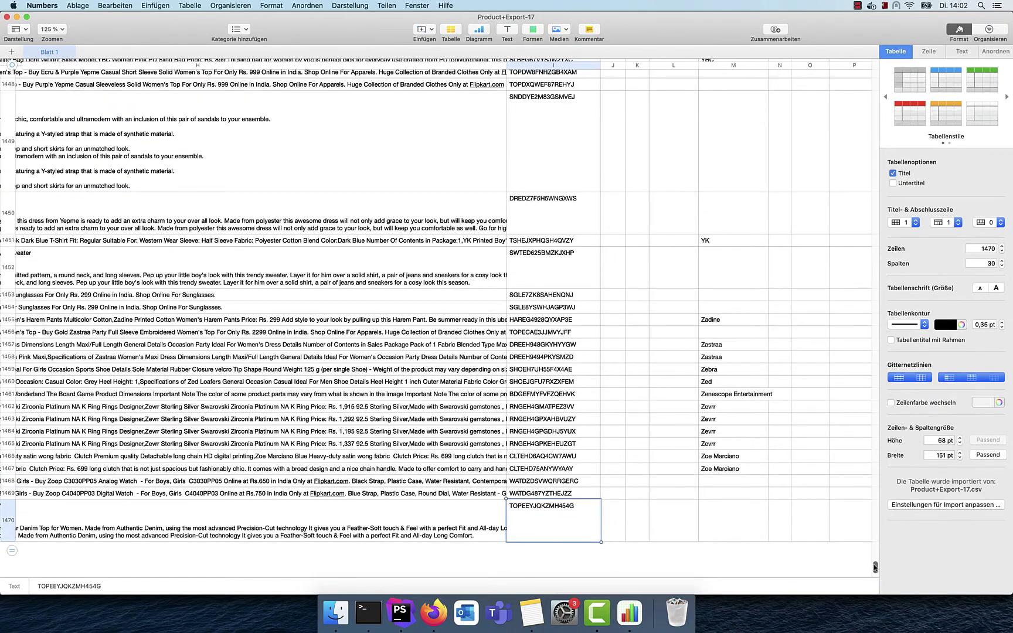
pyautogui.scroll(2, 867, 498)
pyautogui.moveTo(876, 566)
pyautogui.mouseDown()
pyautogui.moveTo(845, 69)
pyautogui.moveTo(861, 55)
pyautogui.moveTo(877, 565)
pyautogui.mouseUp()
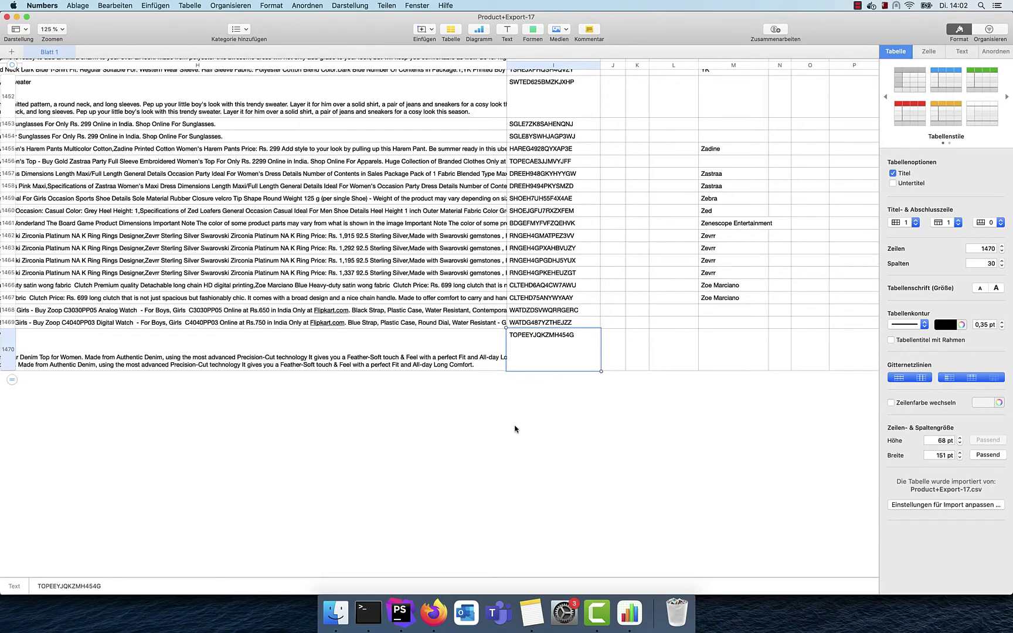
pyautogui.scroll(5, 516, 483)
pyautogui.hscroll(-15, 405, 457)
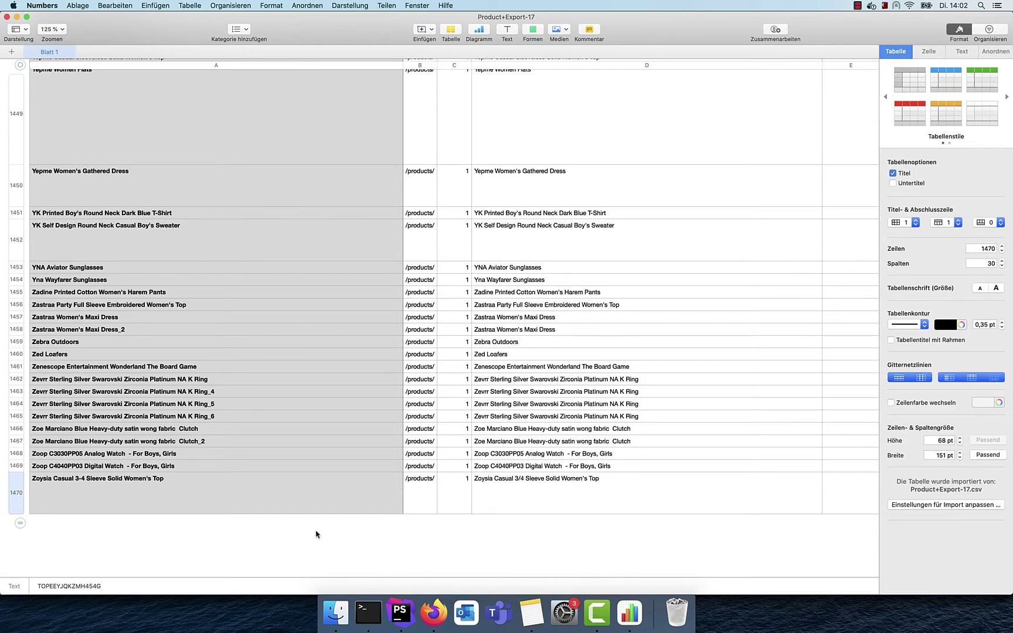
# Switch to Pimcore in Firefox and review the Product Export's attribute mapping and run history
pyautogui.click(434, 620)
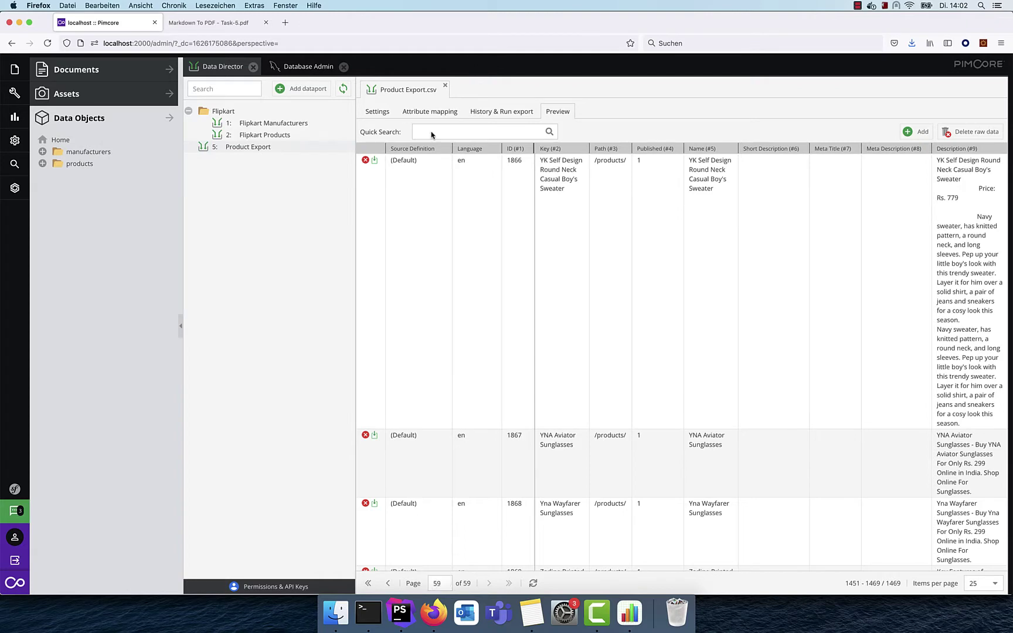
pyautogui.click(430, 111)
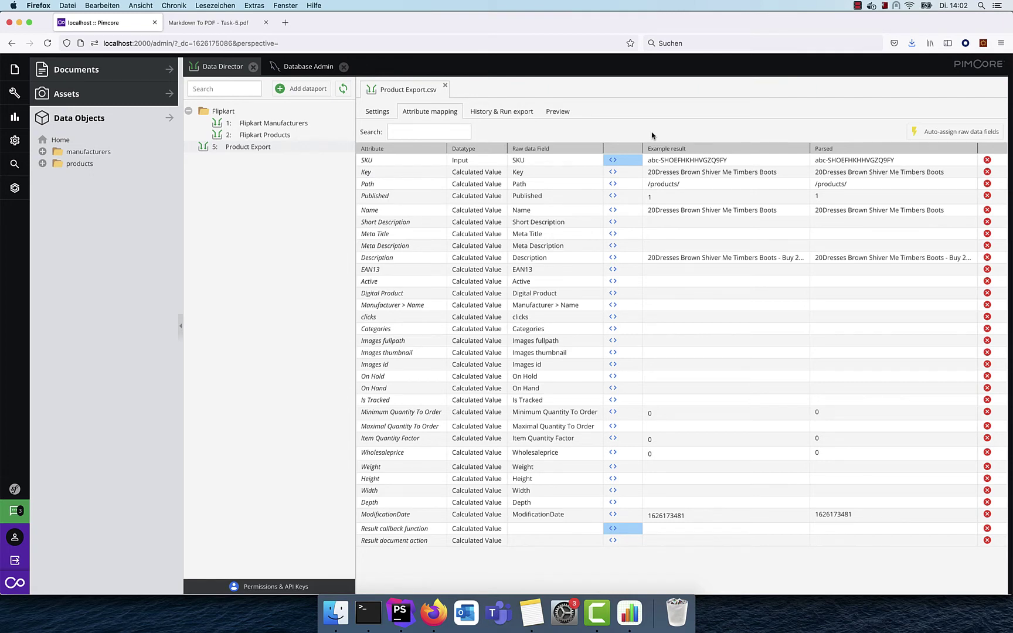
pyautogui.click(593, 607)
pyautogui.click(502, 112)
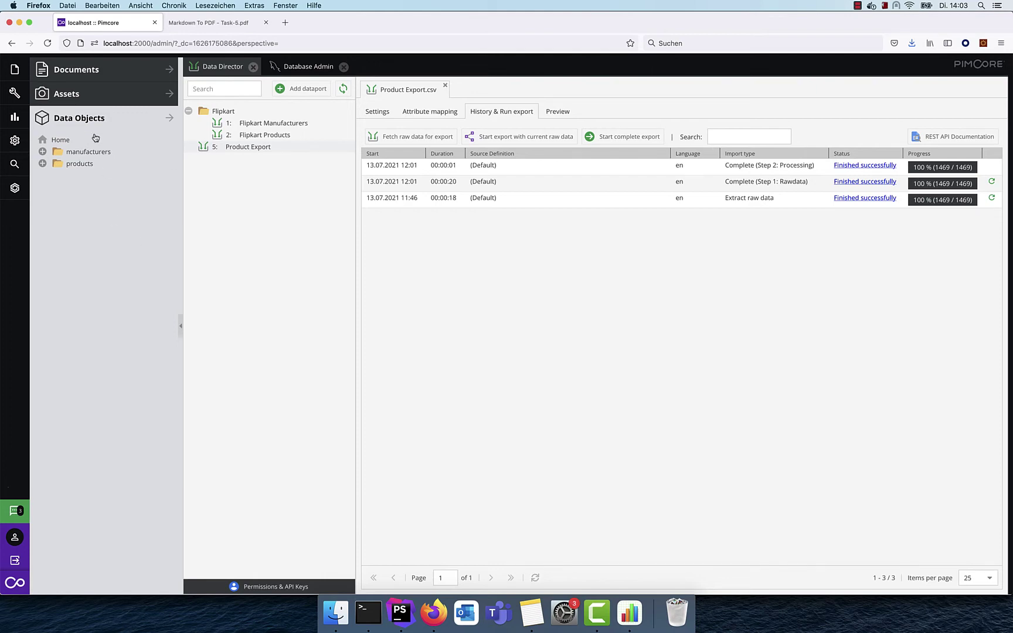
# Open the products folder's grid and filter its Name column by 612
pyautogui.click(80, 165)
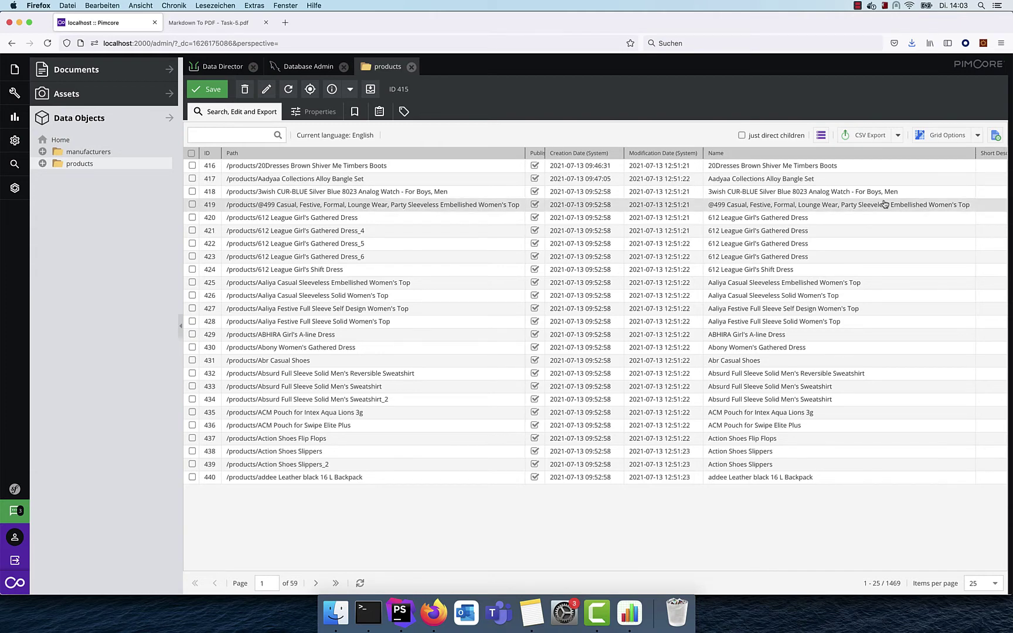
pyautogui.hscroll(3, 890, 199)
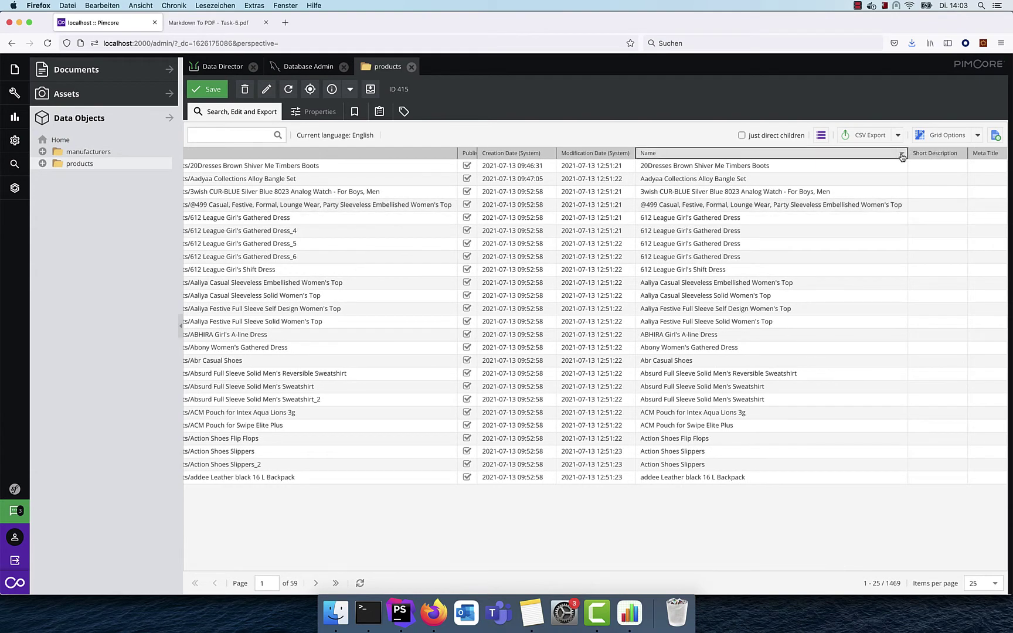
pyautogui.click(902, 154)
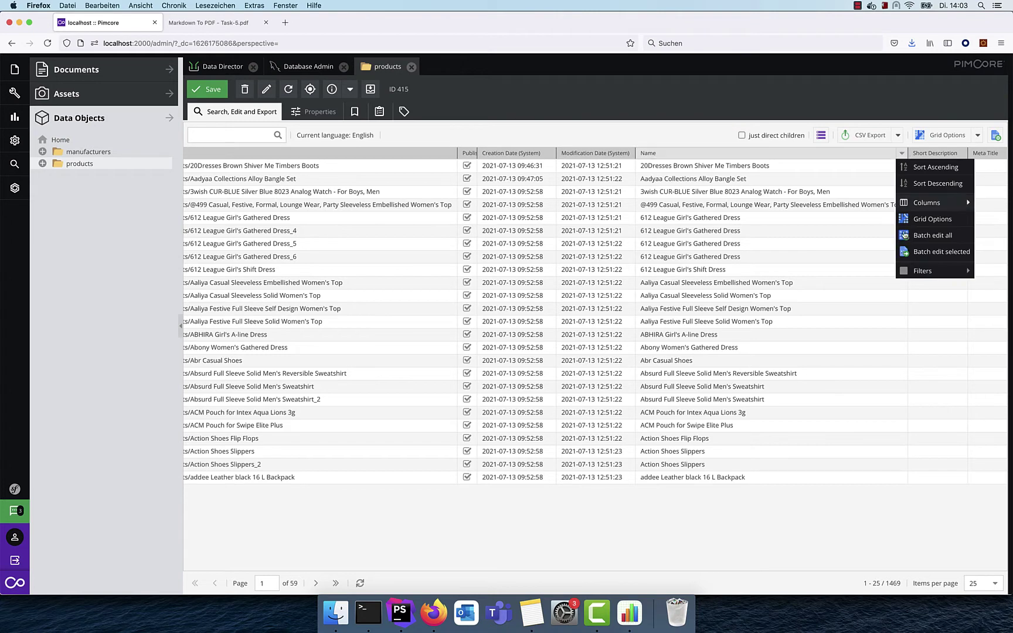
pyautogui.moveTo(923, 273)
pyautogui.click(830, 271)
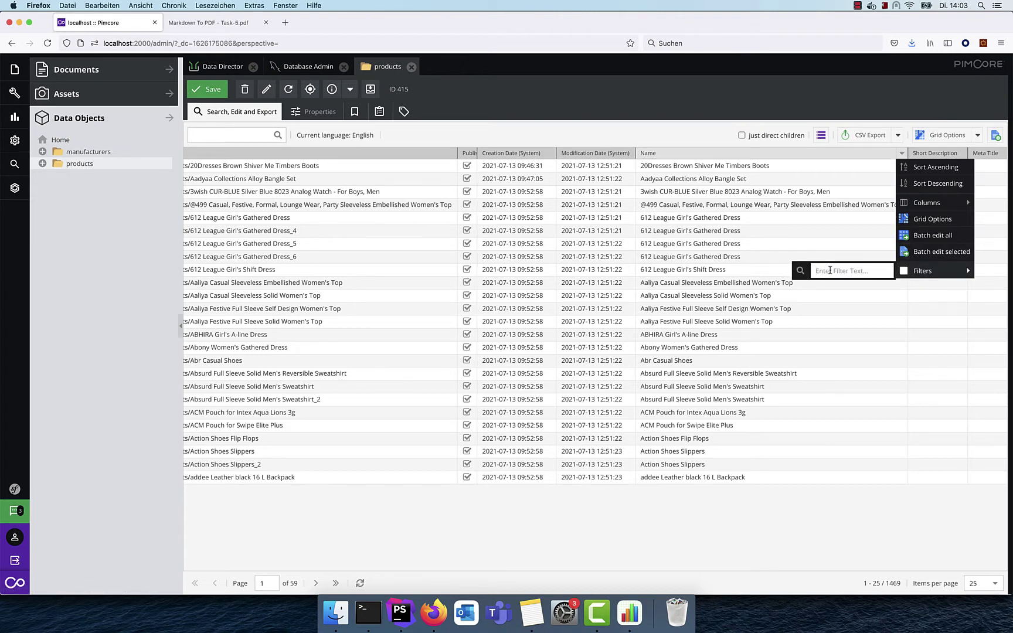
pyautogui.write('612')
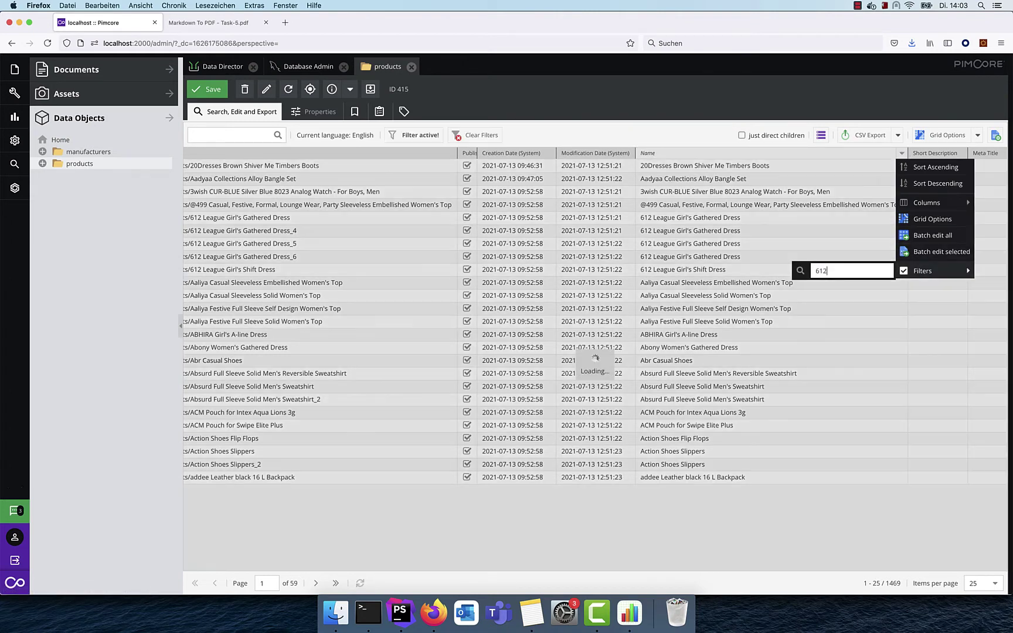
pyautogui.click(595, 358)
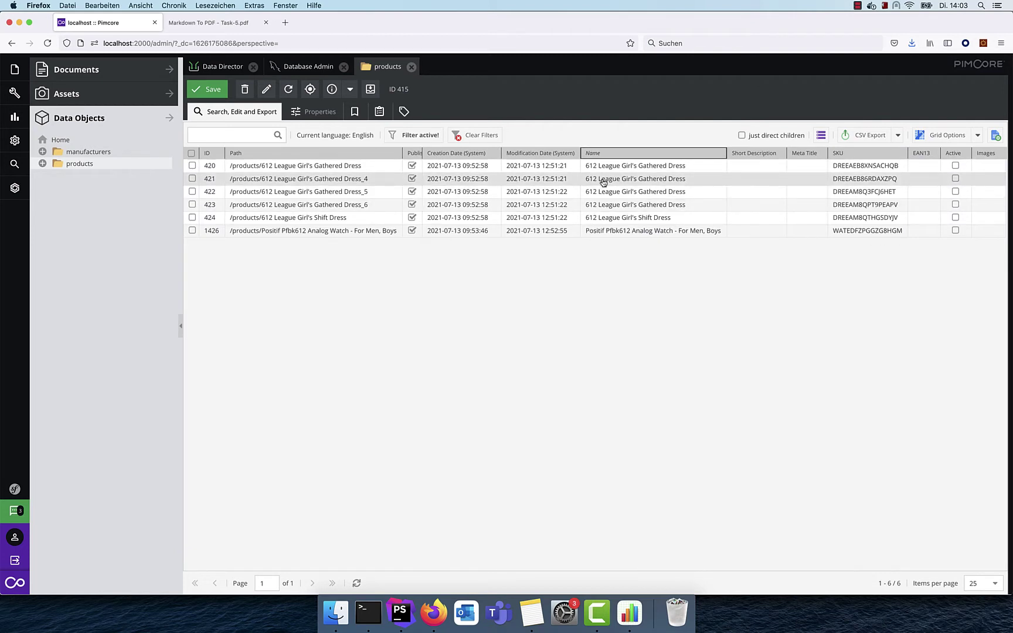
pyautogui.click(720, 153)
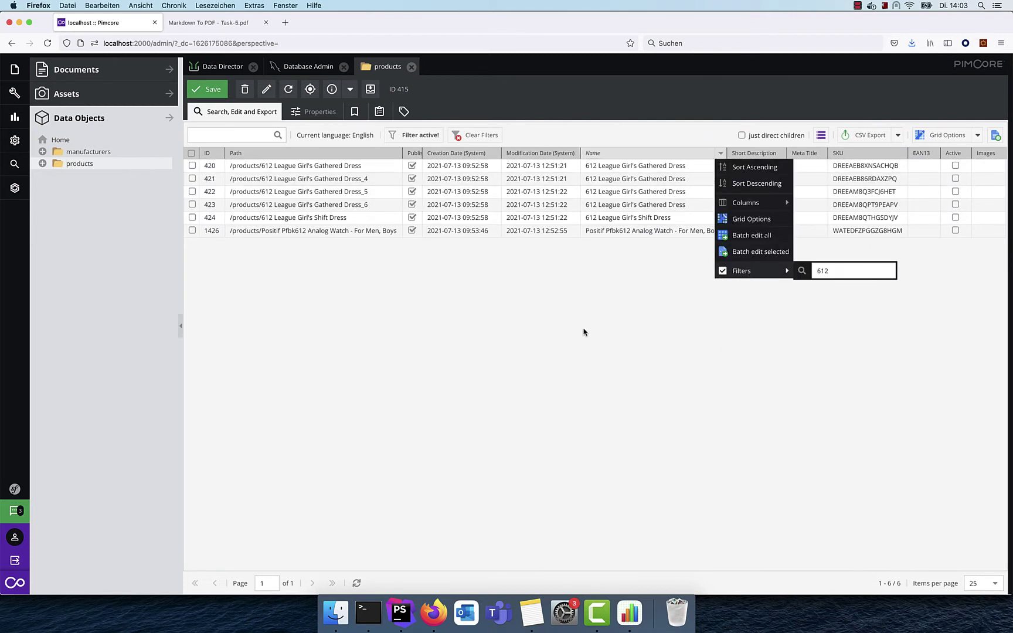
pyautogui.click(589, 301)
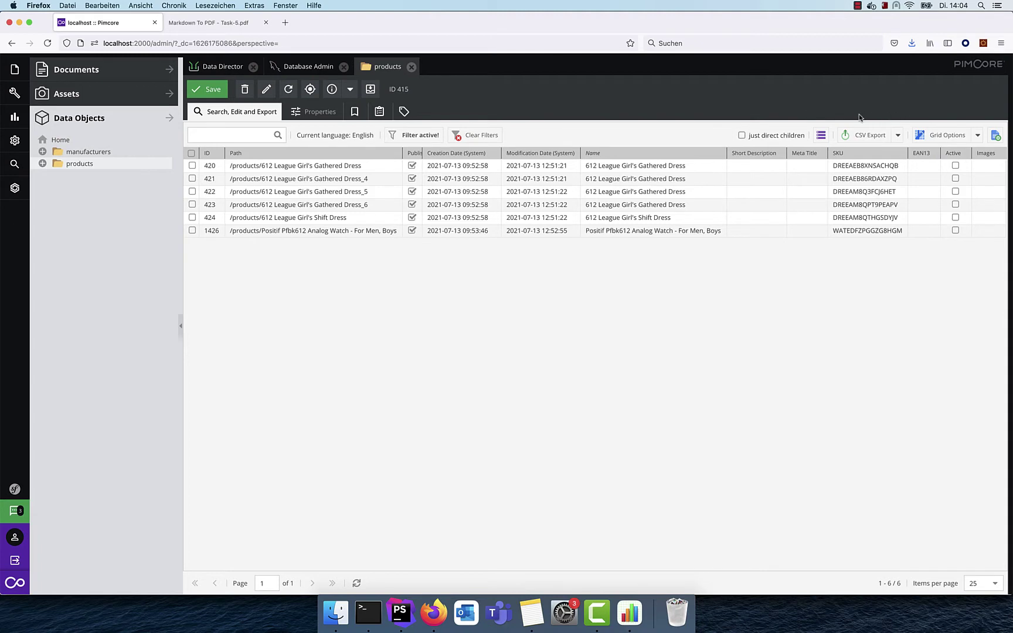
pyautogui.click(897, 137)
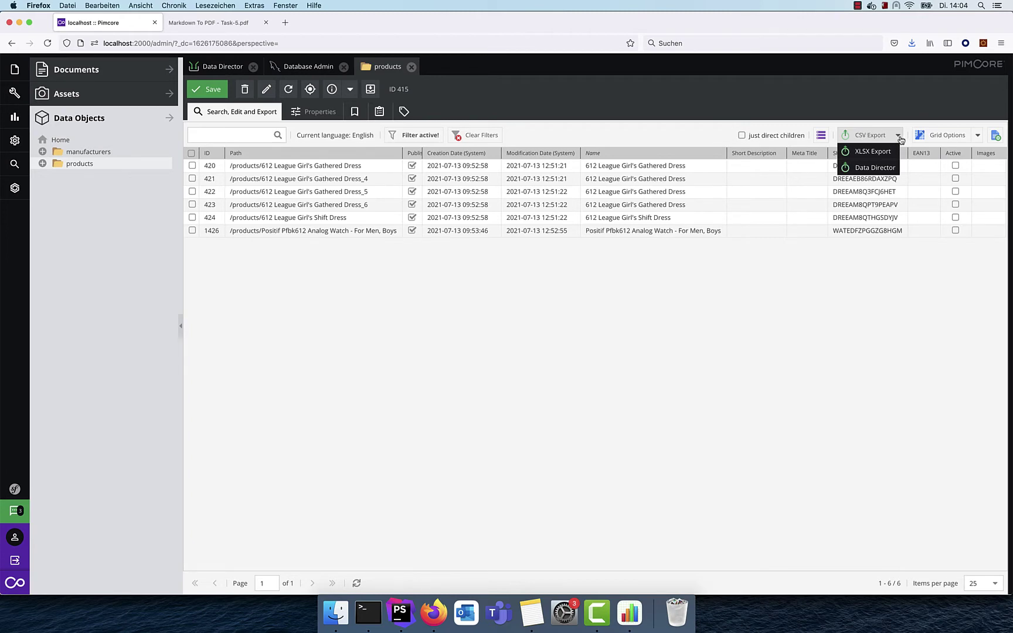
pyautogui.click(870, 170)
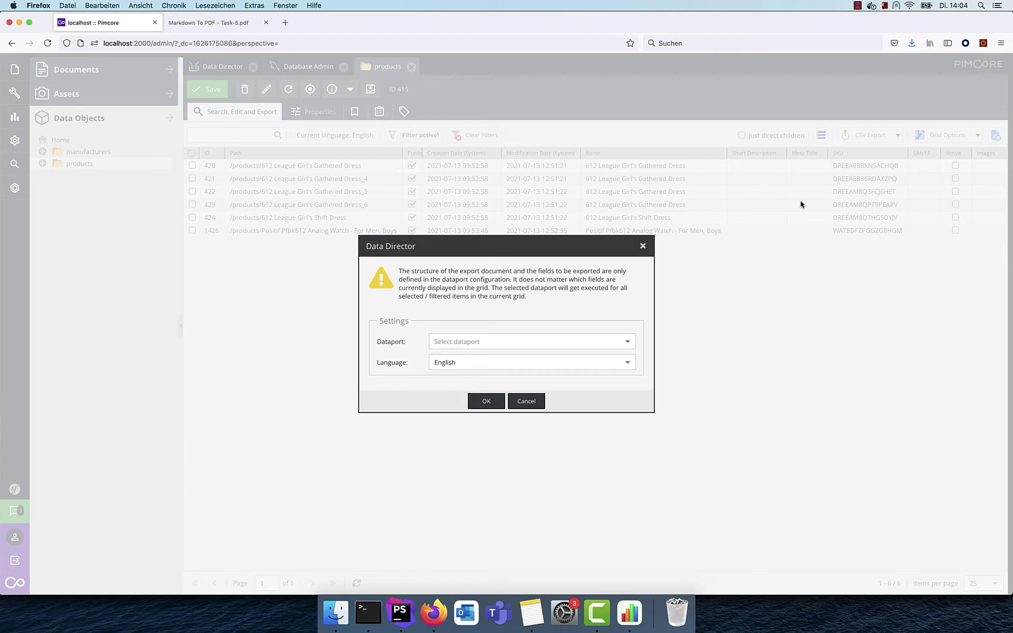
pyautogui.click(526, 402)
# Review the Product Export dataport's attribute mapping and return to the filtered products grid
pyautogui.click(218, 67)
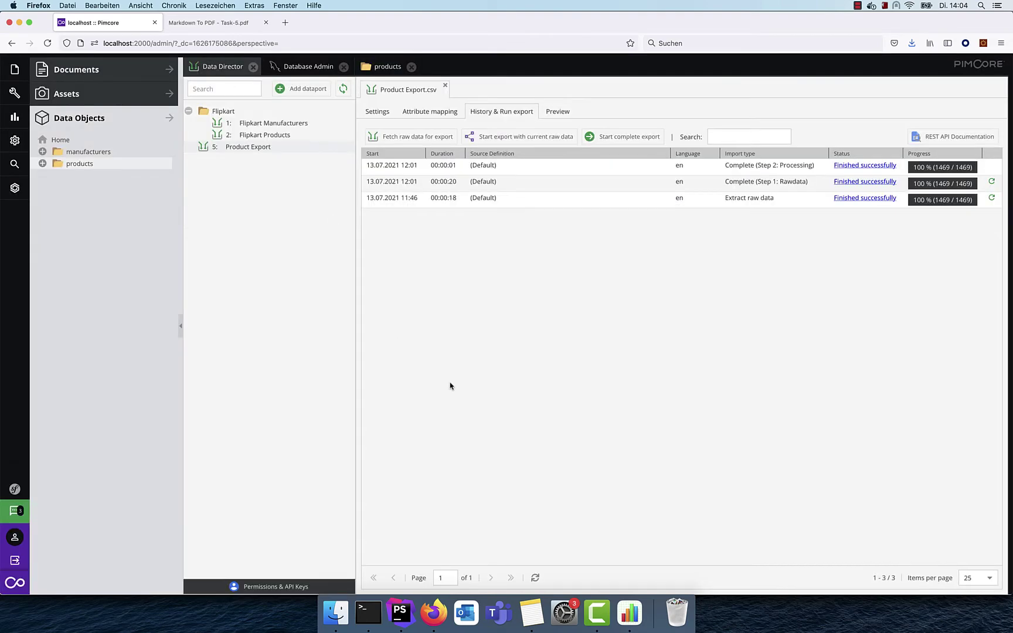
pyautogui.click(431, 112)
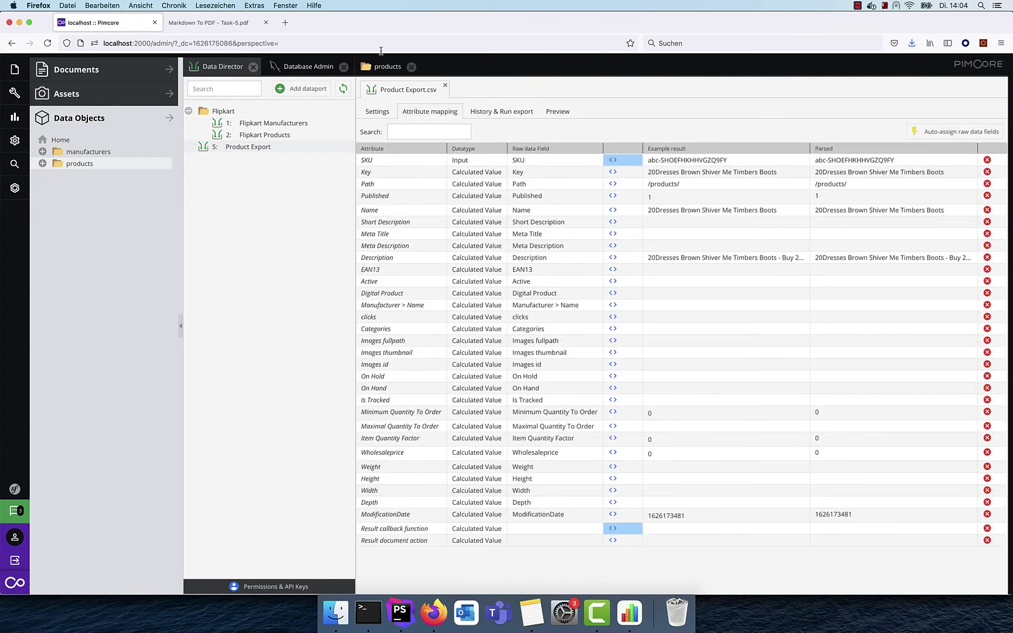
pyautogui.click(382, 70)
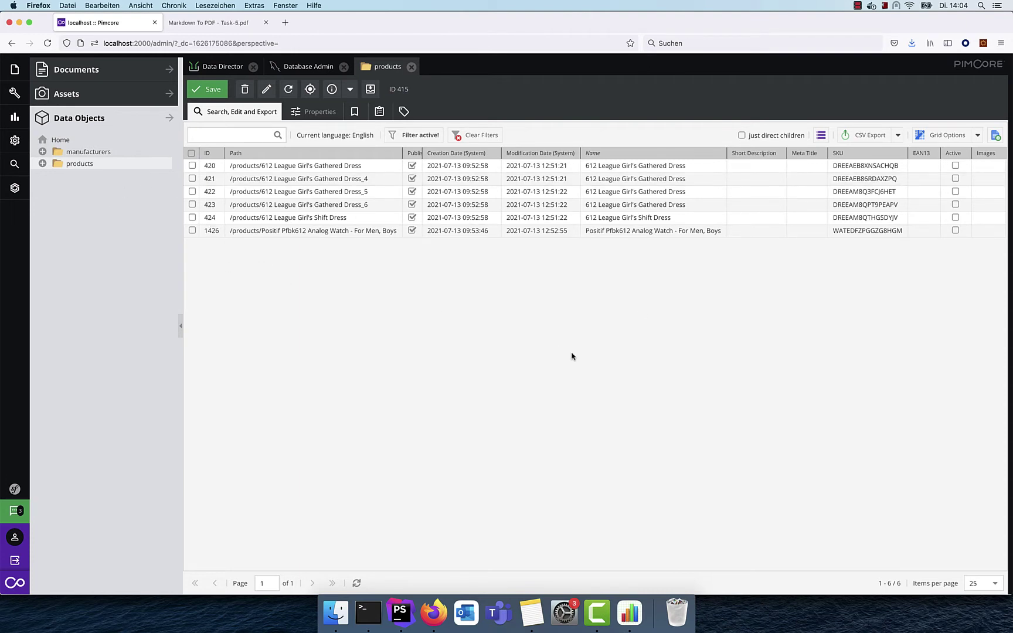
# Export the filtered products through Data Director with the Product Export.csv dataport in English, and open the resulting CSV in Numbers
pyautogui.click(897, 136)
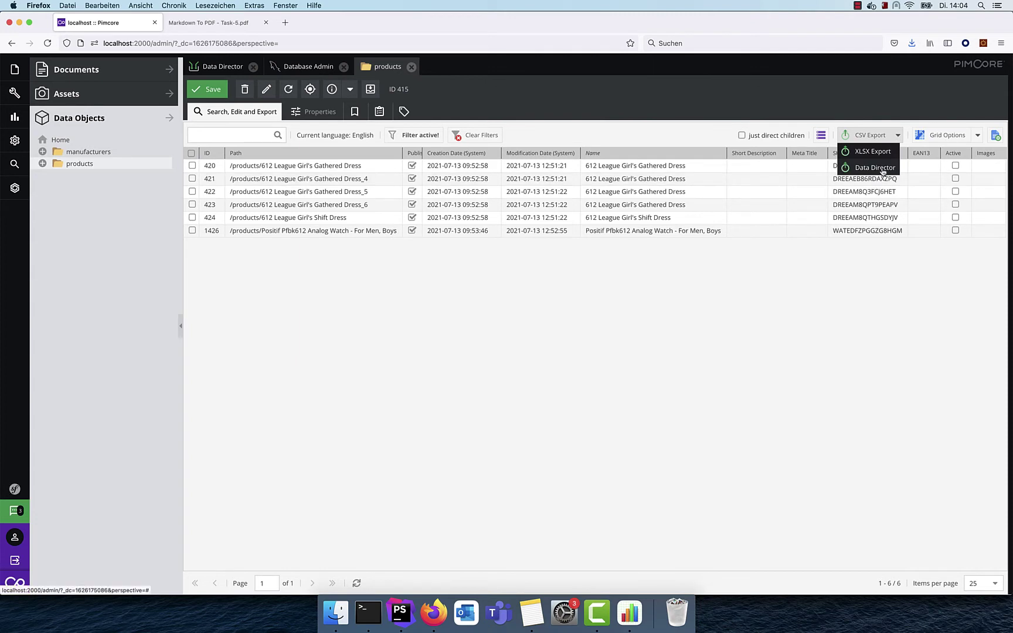
pyautogui.click(868, 170)
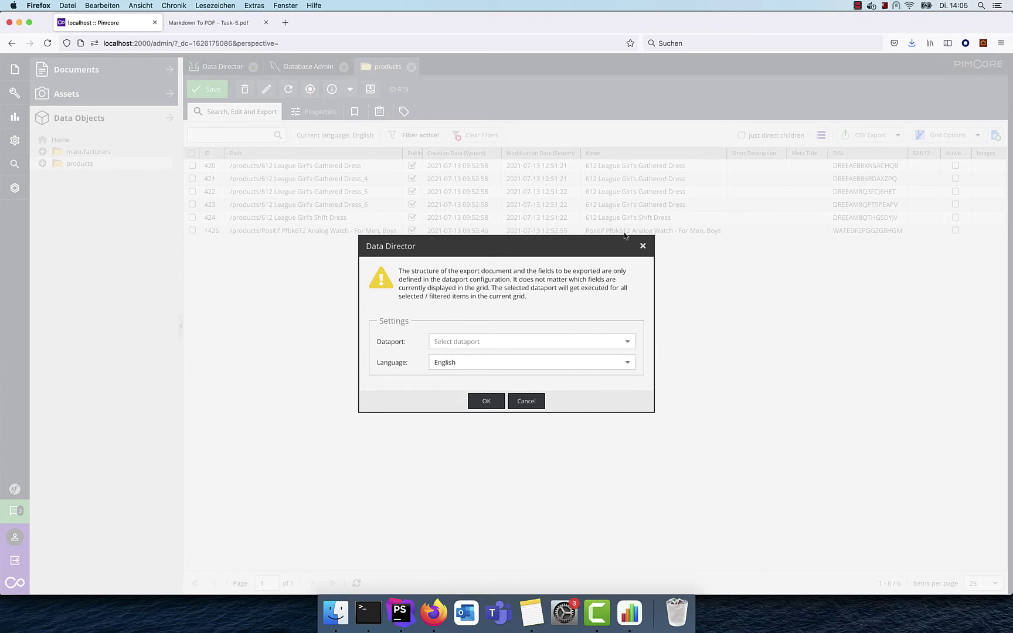
pyautogui.click(629, 345)
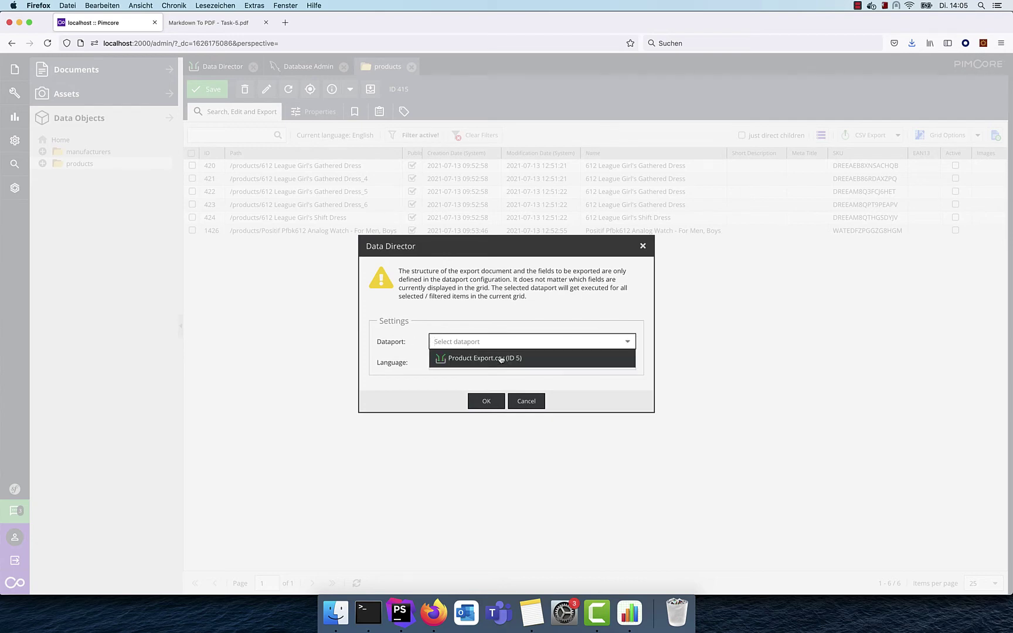
pyautogui.click(479, 363)
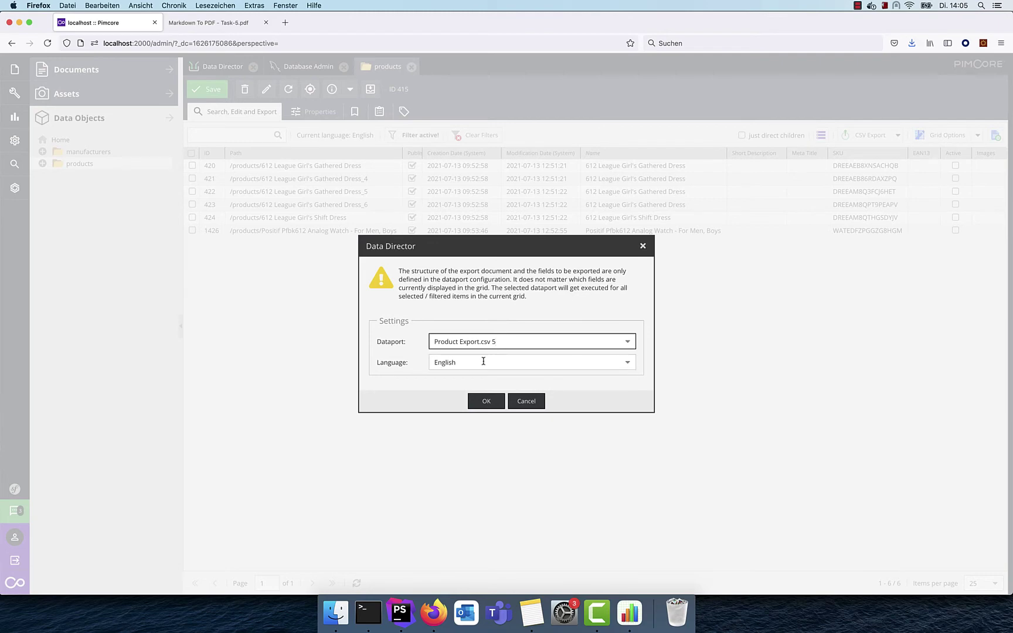
pyautogui.click(485, 402)
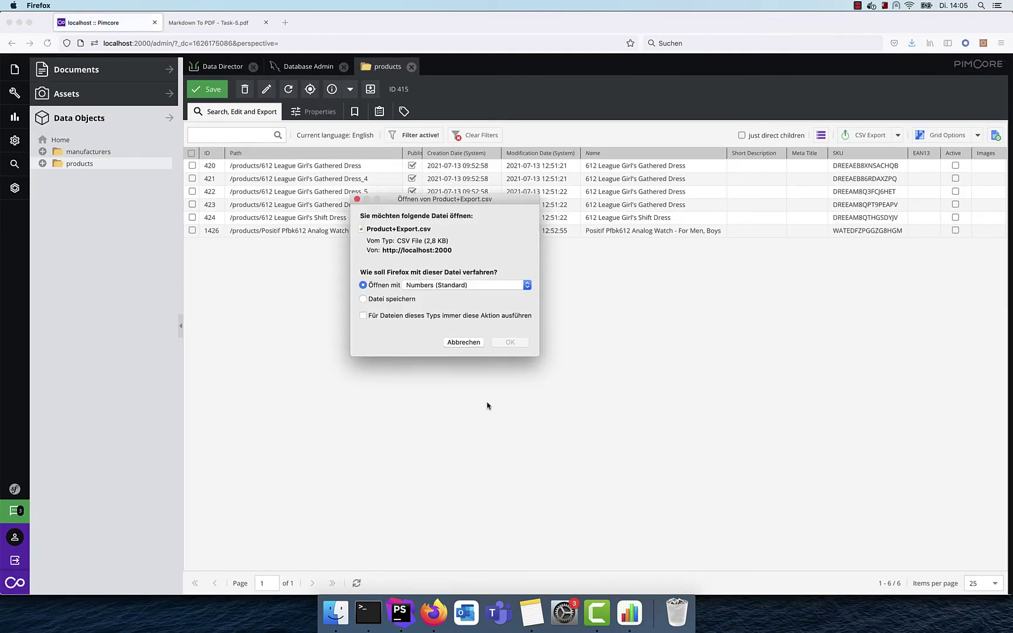
pyautogui.click(510, 342)
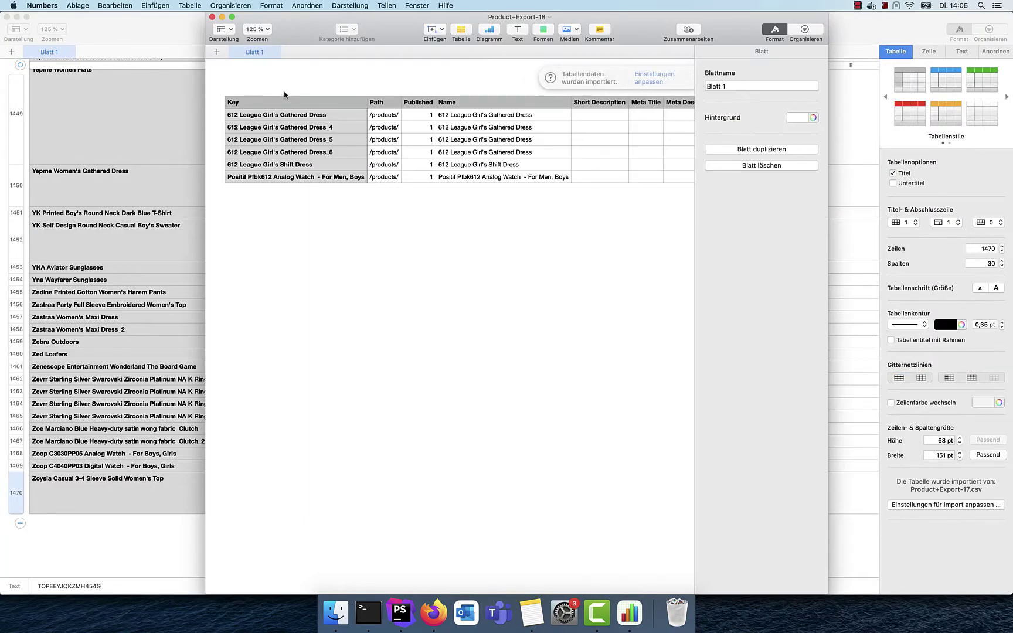
pyautogui.click(287, 118)
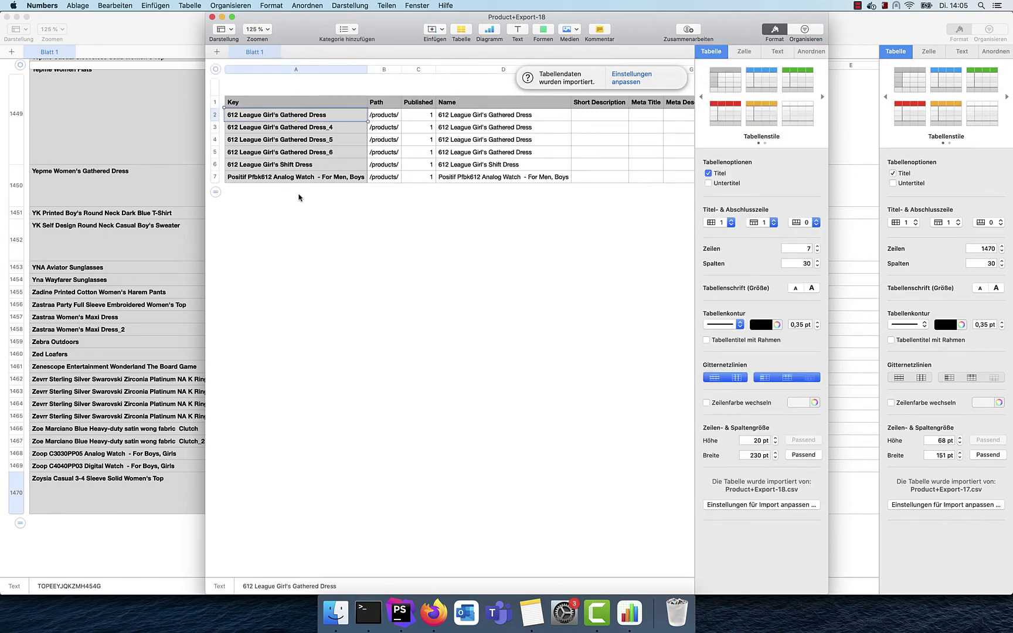
# Switch back to Pimcore in Firefox and select the products 612 League Girl's Gathered Dress_5 and 612 League Girl's Gathered Dress_6
pyautogui.click(439, 623)
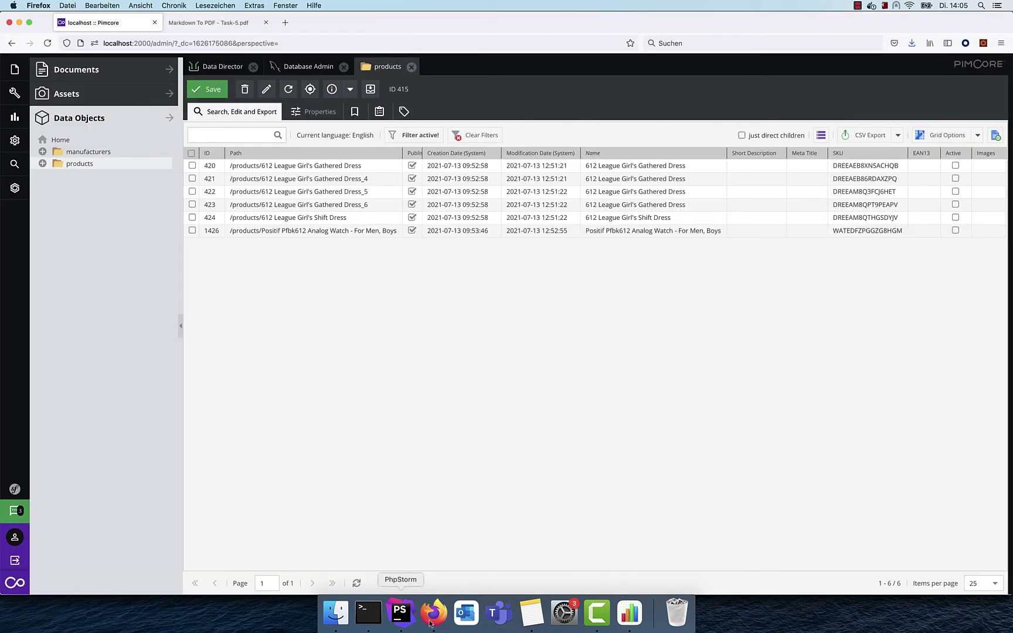
pyautogui.click(192, 192)
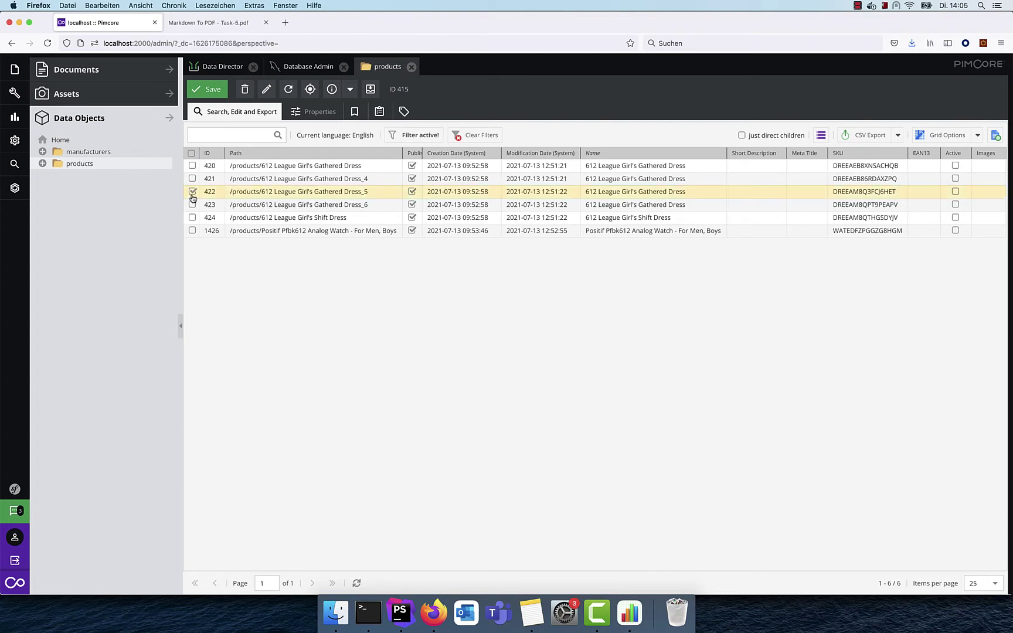
pyautogui.click(192, 205)
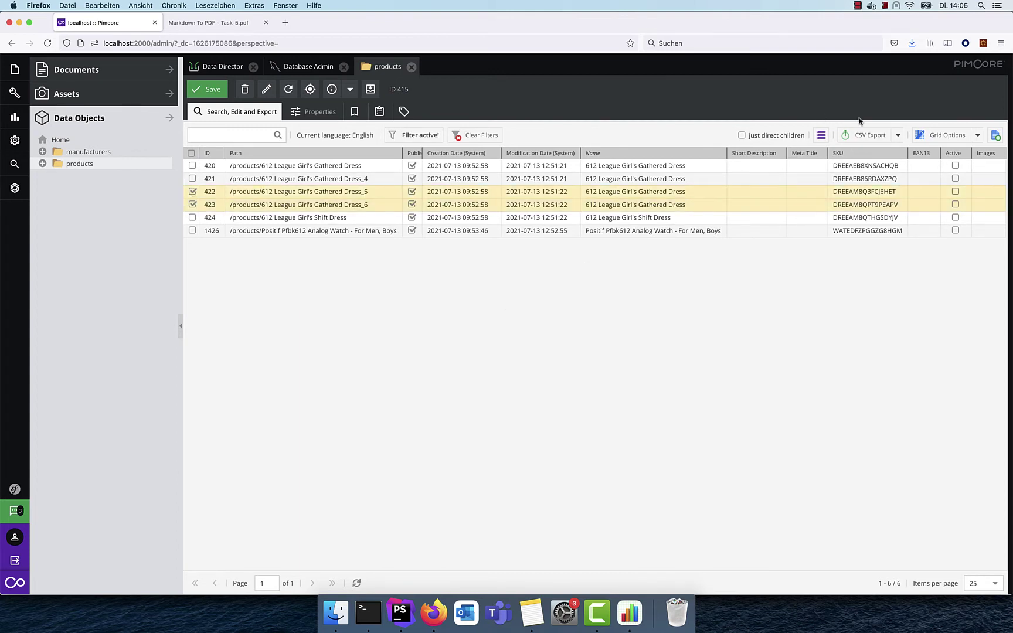
# Export the two selected products through Data Director with the Product Export.csv dataport in English, and open the resulting CSV in Numbers
pyautogui.click(898, 137)
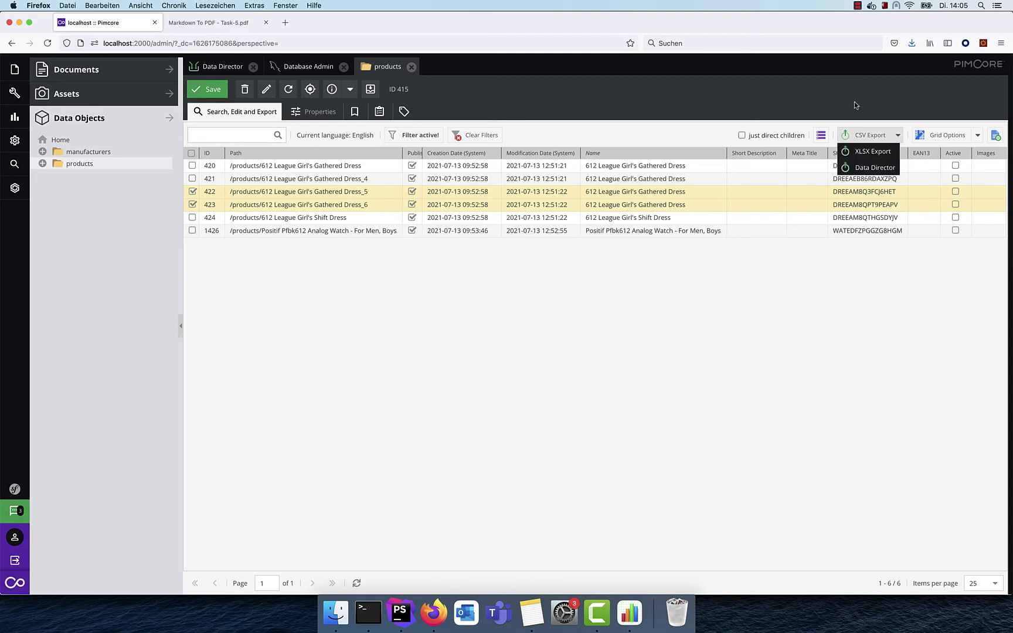
pyautogui.click(854, 105)
pyautogui.click(898, 136)
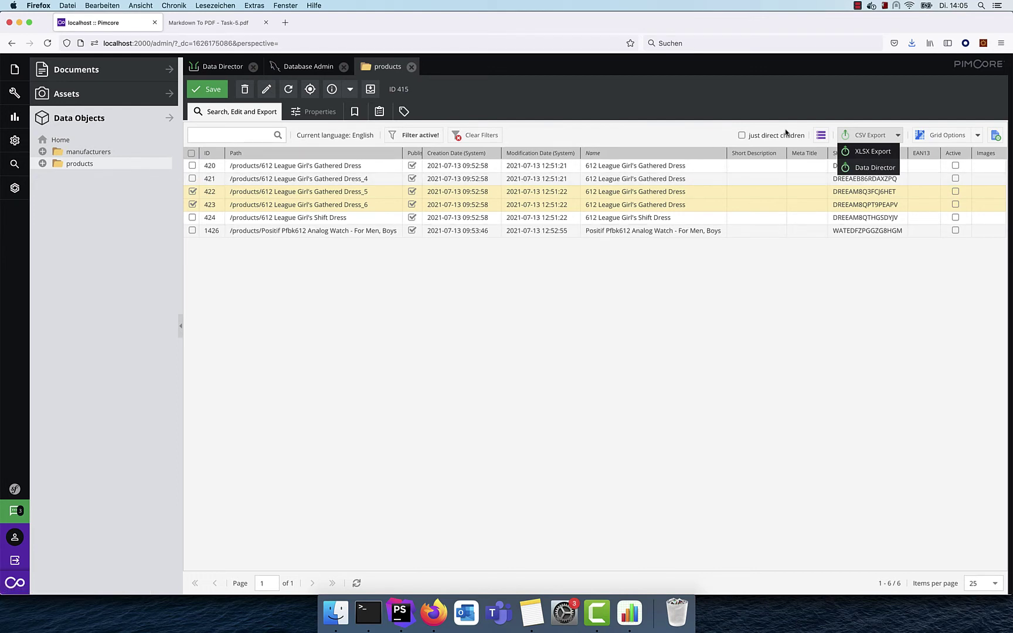
pyautogui.click(872, 167)
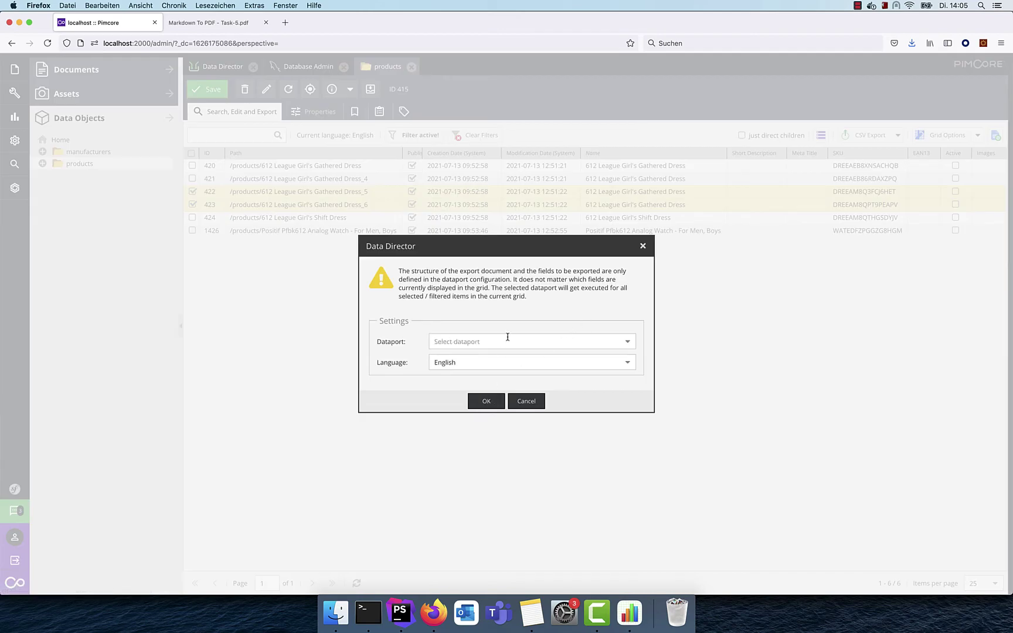
pyautogui.click(508, 337)
pyautogui.click(632, 341)
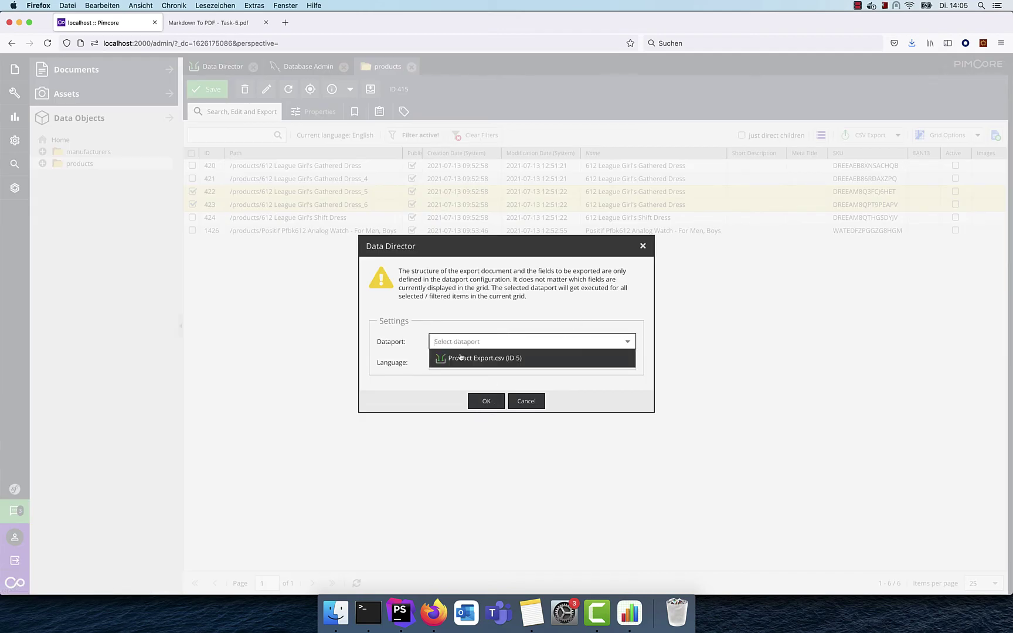
pyautogui.click(462, 357)
pyautogui.click(485, 402)
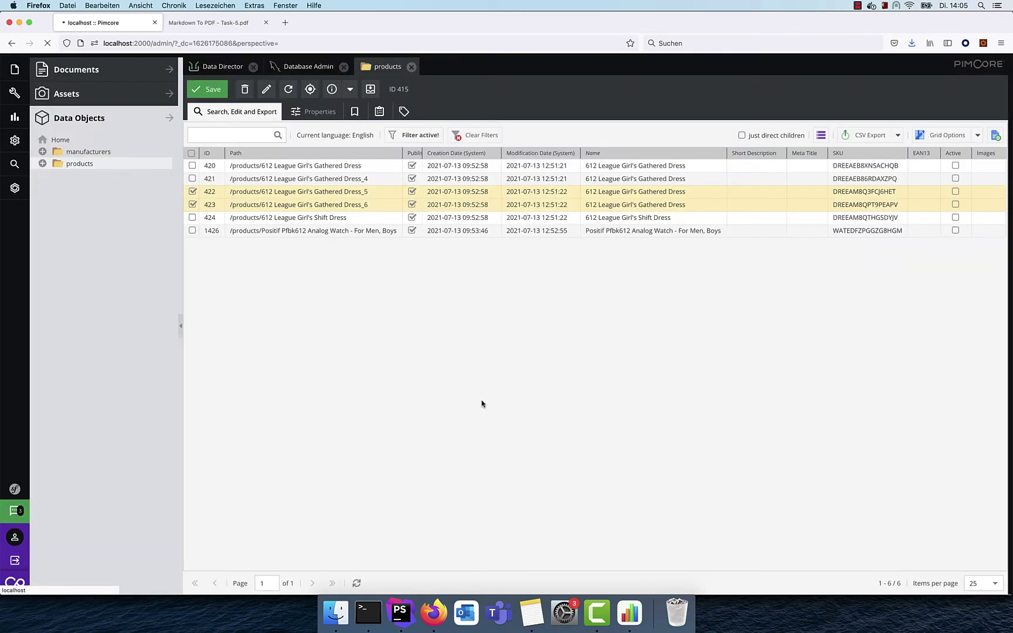
pyautogui.click(505, 342)
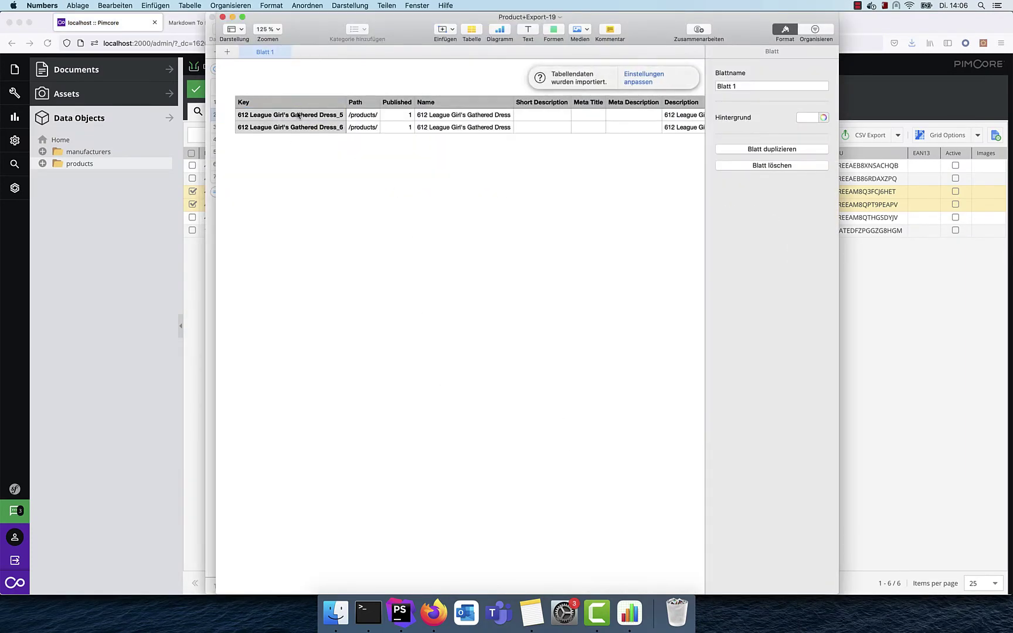
pyautogui.click(302, 116)
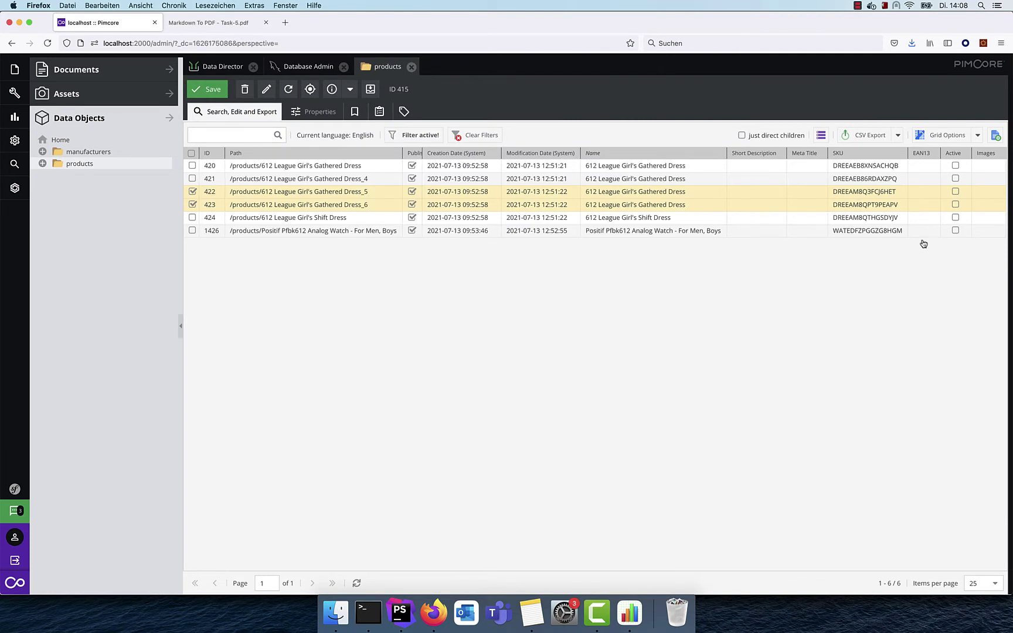
# Review the grid's export formats and the Task-5.pdf section on problems with Pimcore's built-in export functionality, and return to the products grid
pyautogui.click(896, 134)
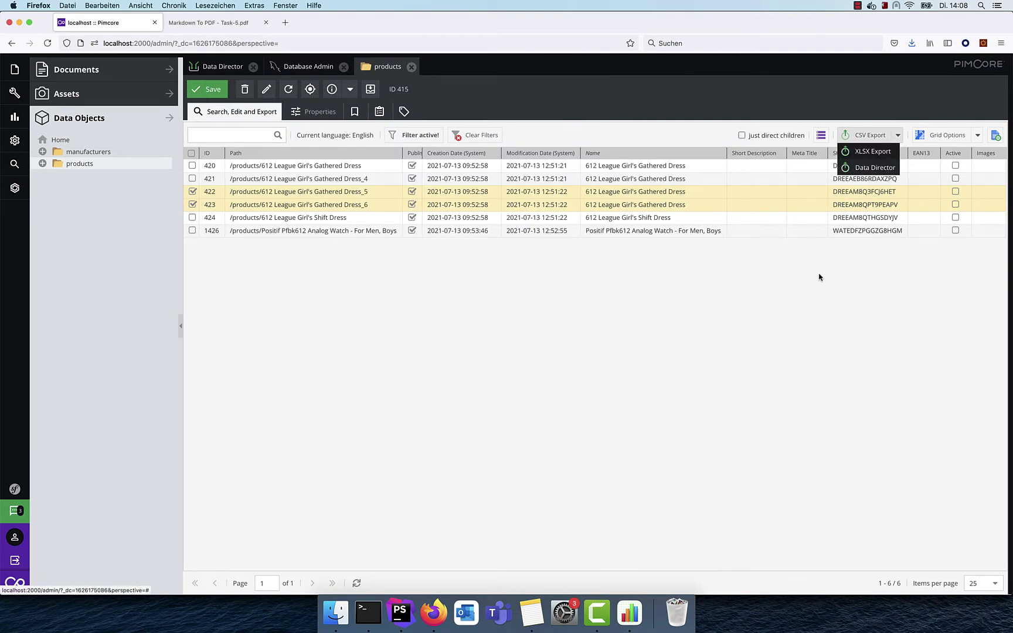
pyautogui.click(741, 332)
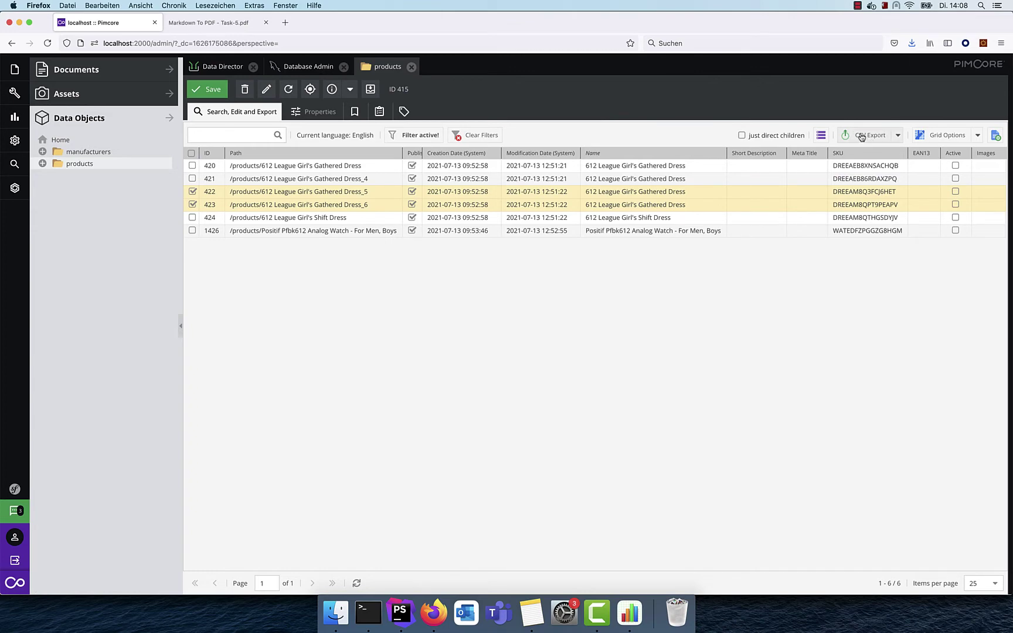
pyautogui.click(204, 28)
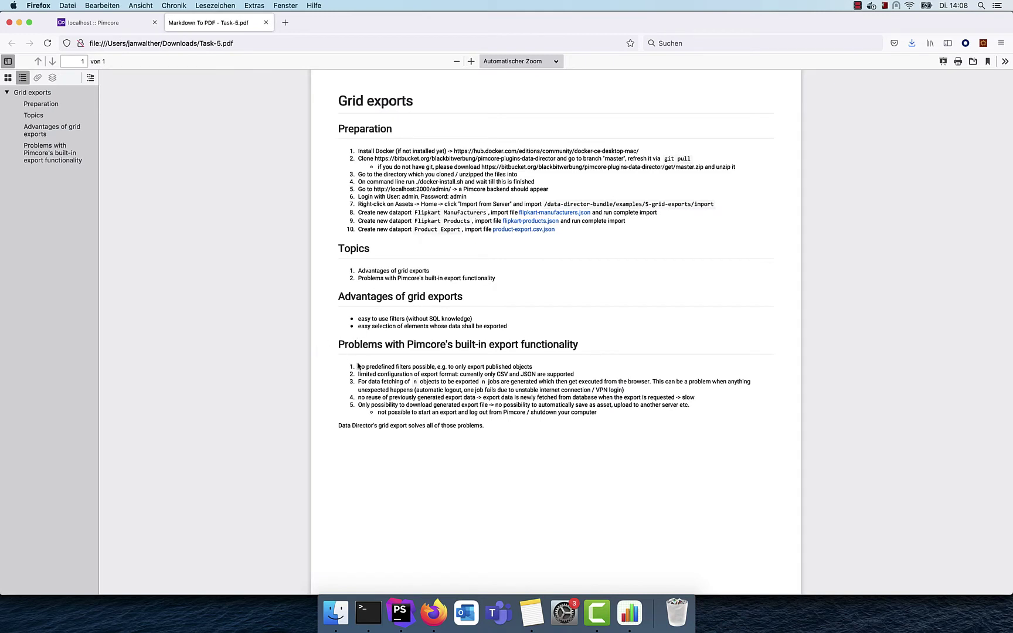
pyautogui.moveTo(345, 348); pyautogui.dragTo(609, 349)
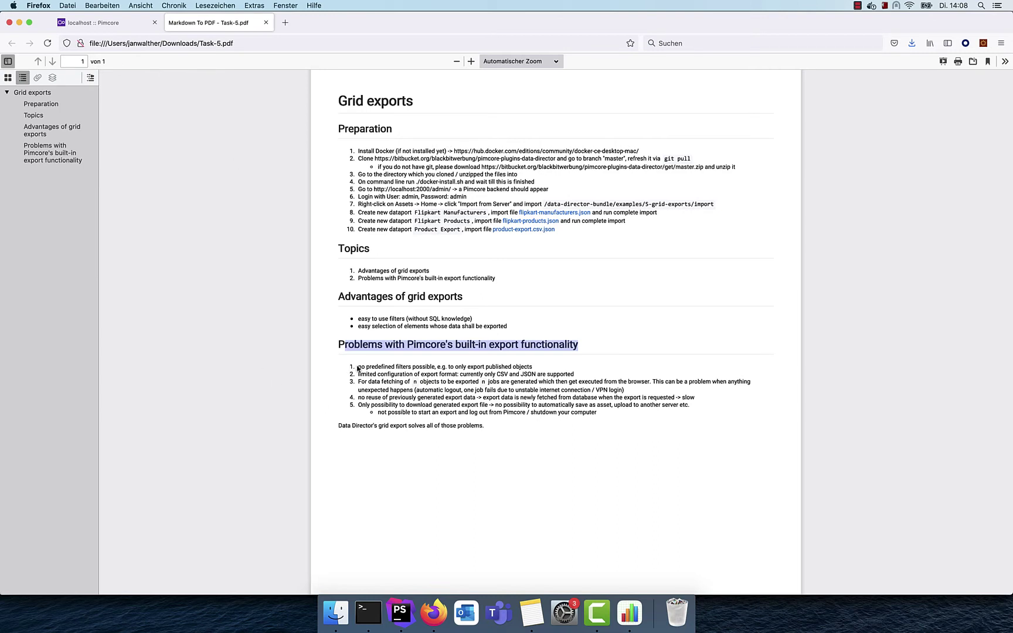
pyautogui.click(97, 23)
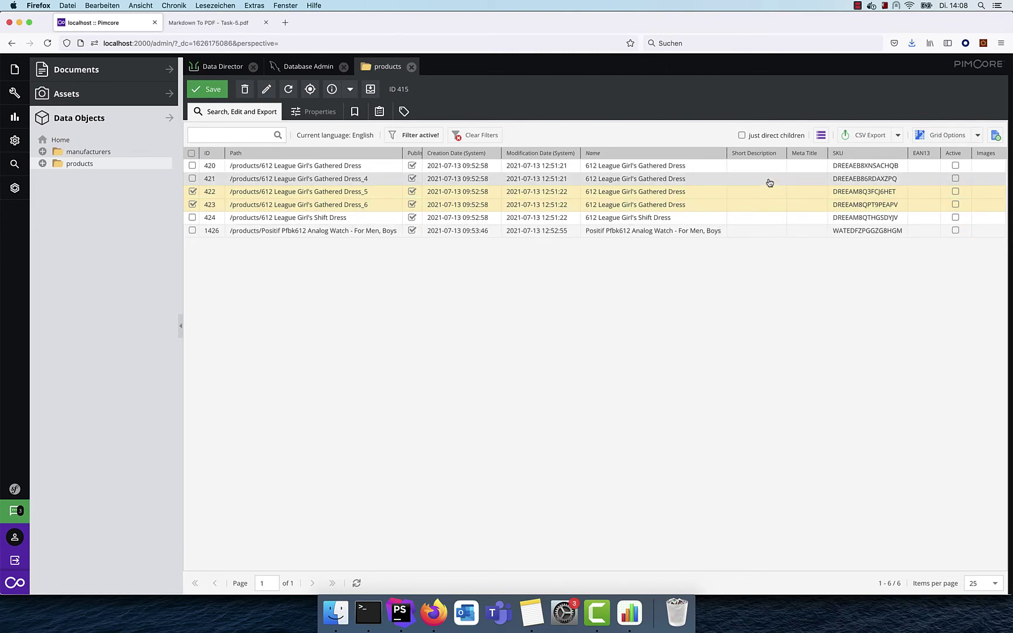
# Save the current grid configuration as a copy under its suggested name, and apply it to the reloaded products grid
pyautogui.click(996, 137)
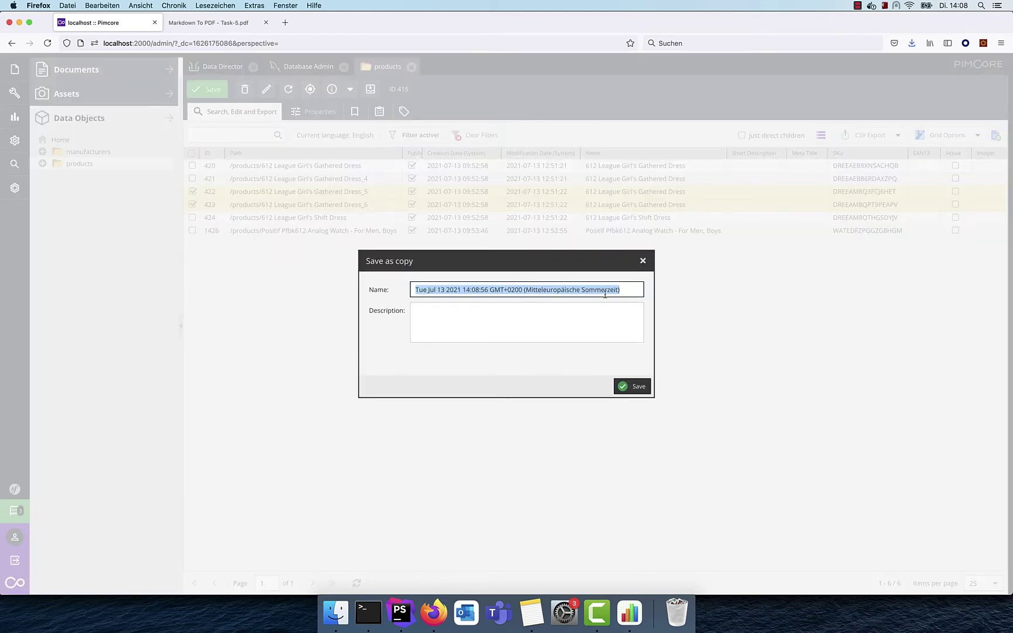
pyautogui.click(621, 386)
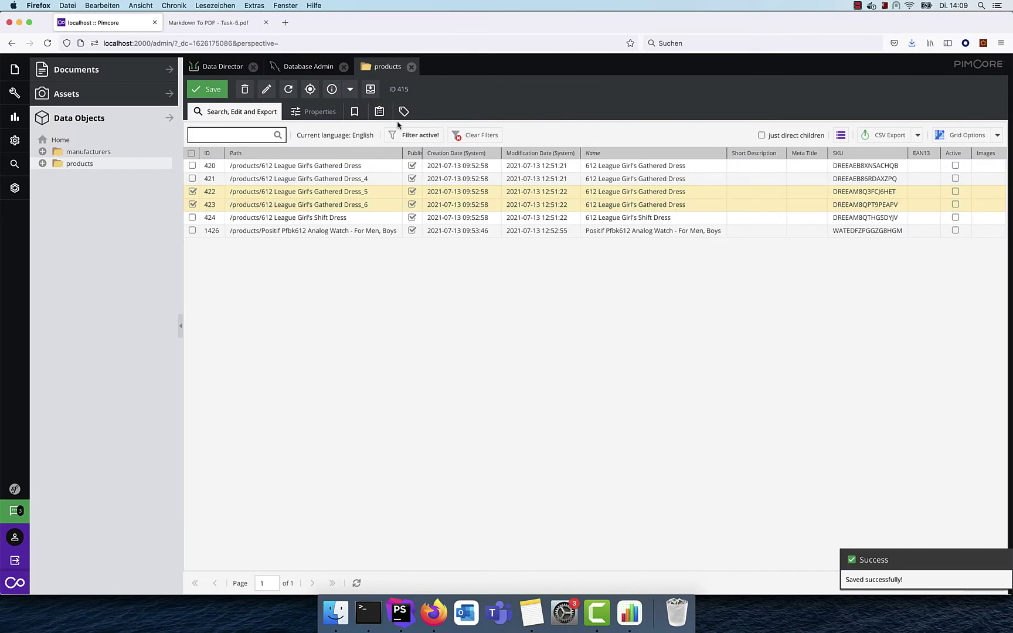
pyautogui.click(288, 88)
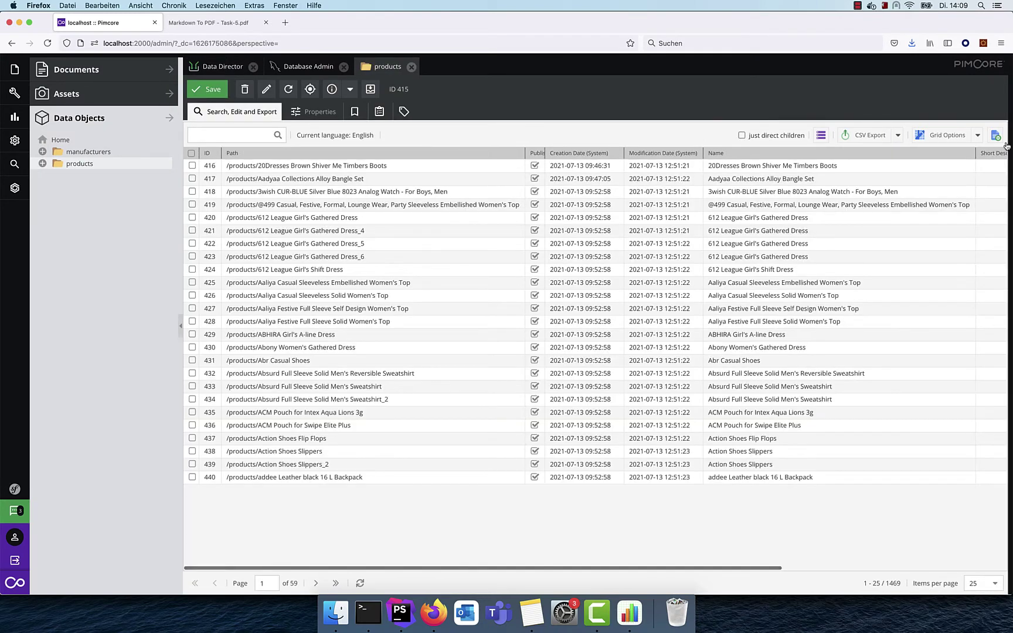
pyautogui.click(947, 135)
pyautogui.click(906, 221)
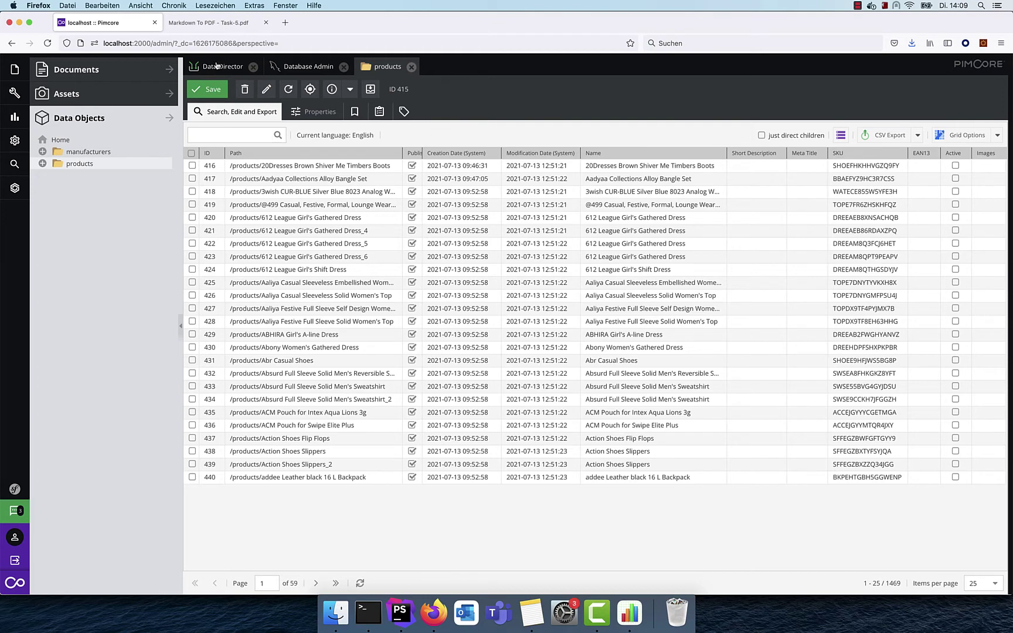
# Set the Product Export dataport's filter condition to o_published = 1 and save its settings
pyautogui.click(218, 66)
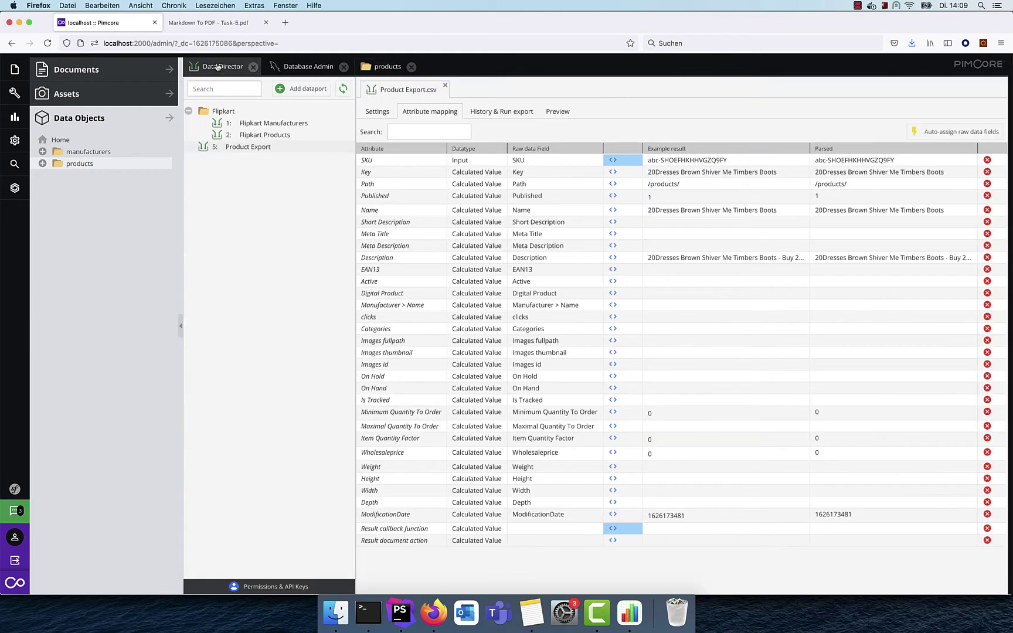
pyautogui.click(377, 112)
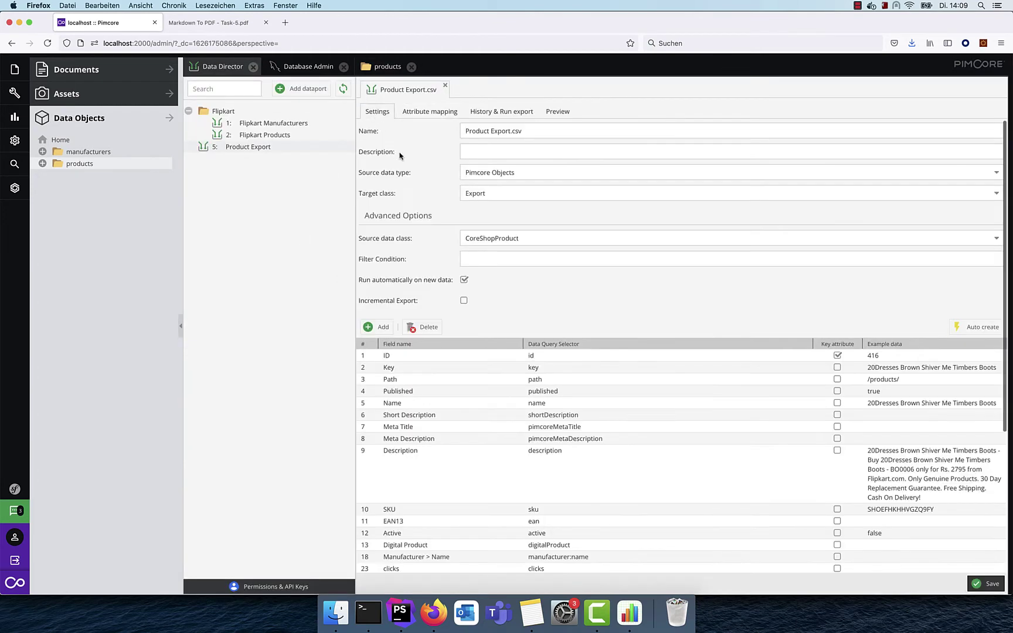
pyautogui.click(495, 257)
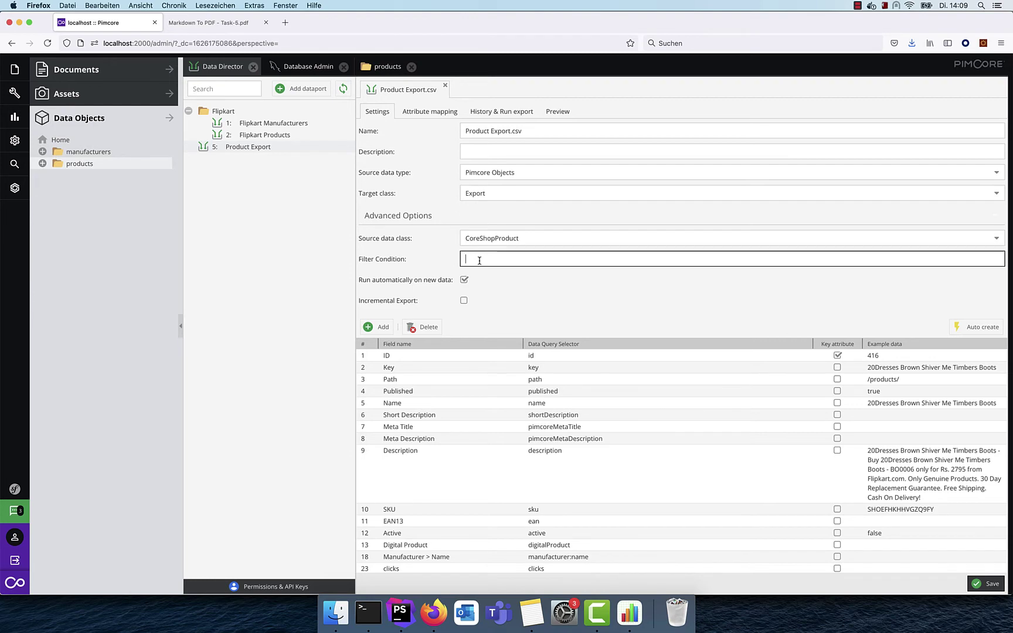
pyautogui.write('o_published')
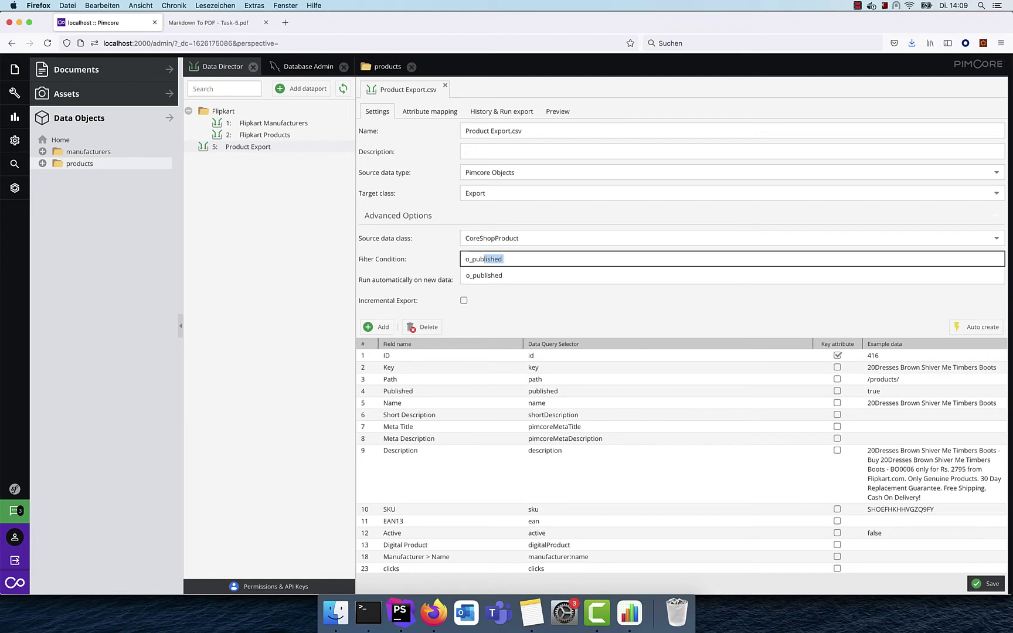
pyautogui.press('Escape')
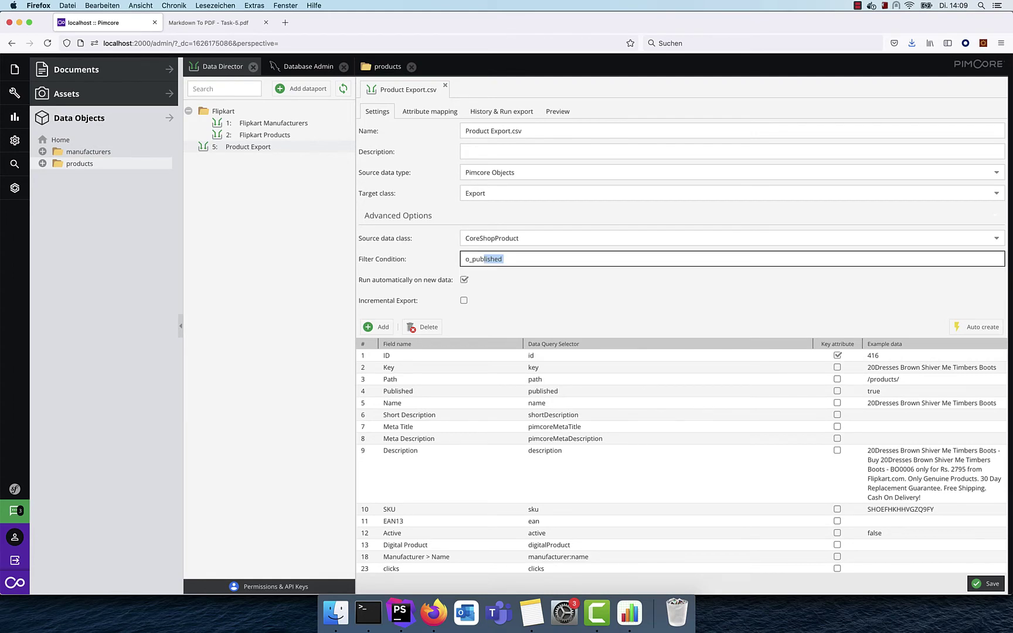
pyautogui.click(520, 263)
pyautogui.write('= 1')
pyautogui.click(992, 586)
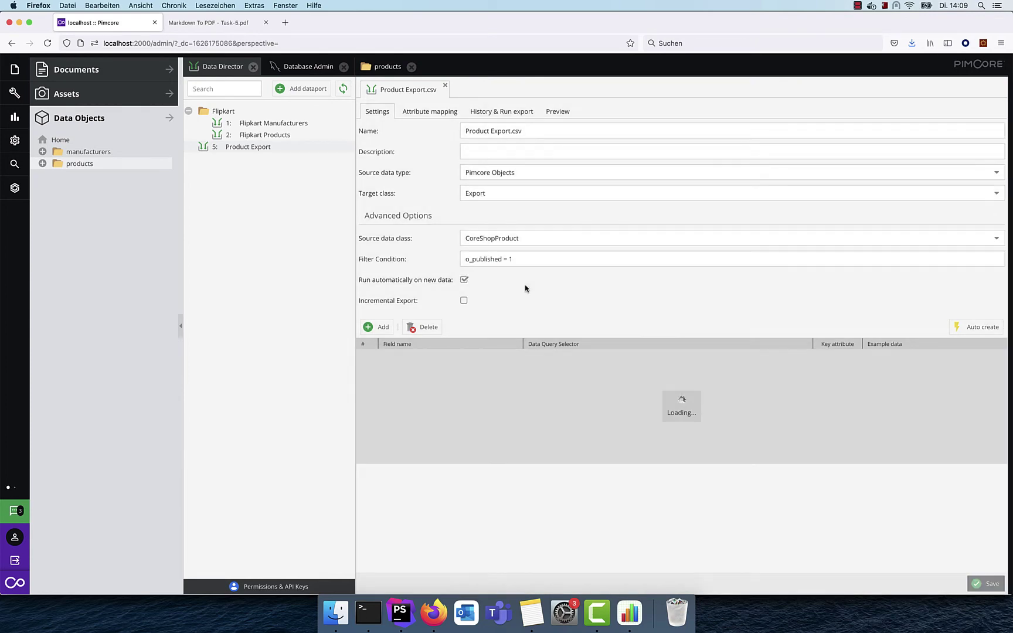
# Unpublish the 20Dresses Brown Shiver Me Timbers Boots in the products grid and select it together with the Aadyaa Collections Alloy Bangle Set
pyautogui.click(397, 65)
pyautogui.click(412, 165)
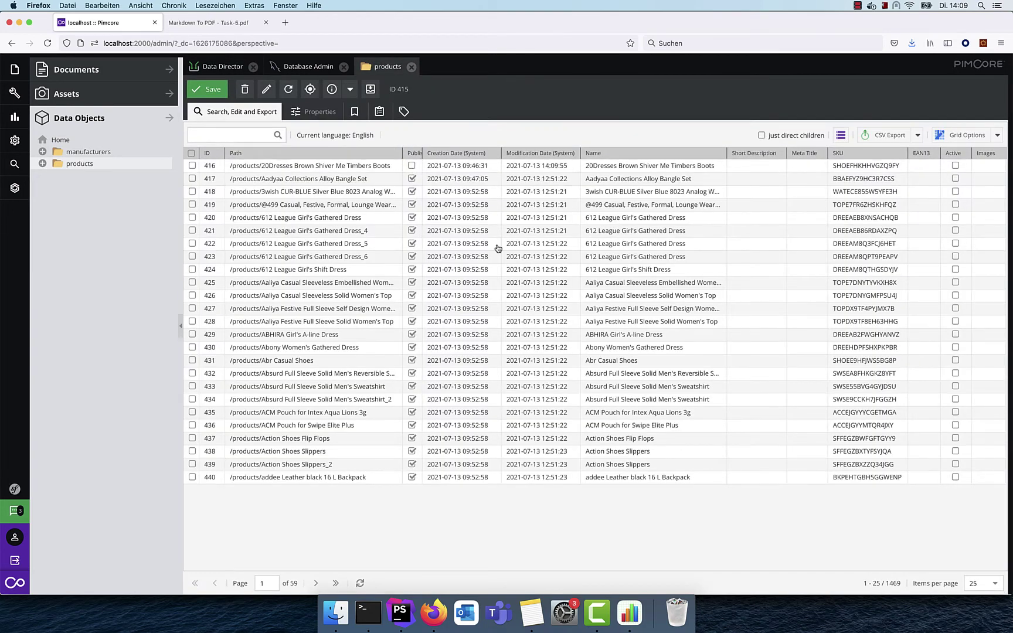
pyautogui.click(192, 166)
pyautogui.click(192, 178)
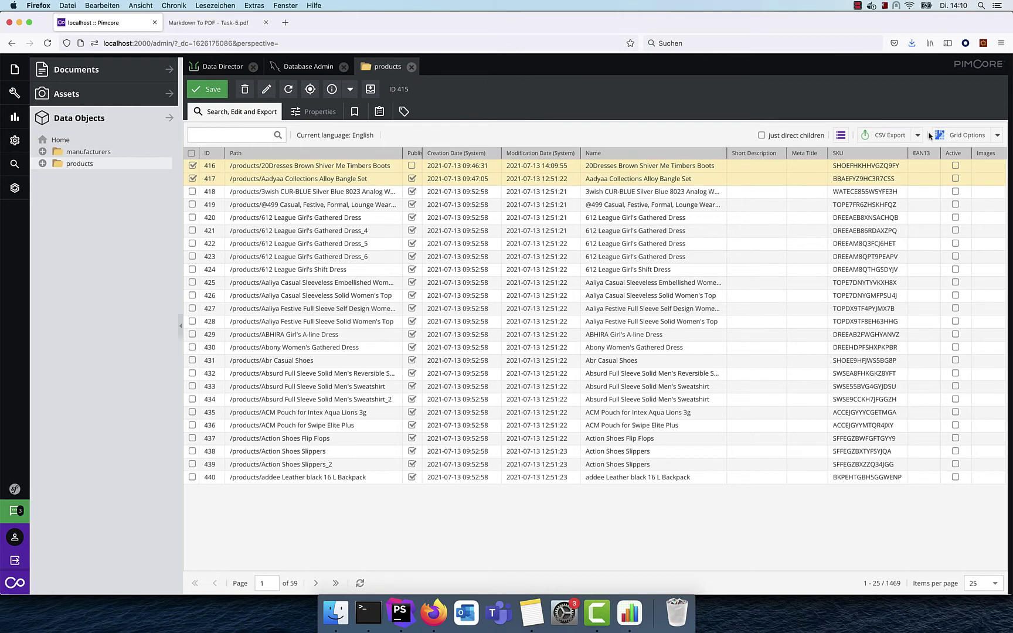
# Export the selected boots and bangle set through Data Director with Product Export.csv in English, and open the resulting CSV in Numbers
pyautogui.click(918, 135)
pyautogui.click(894, 170)
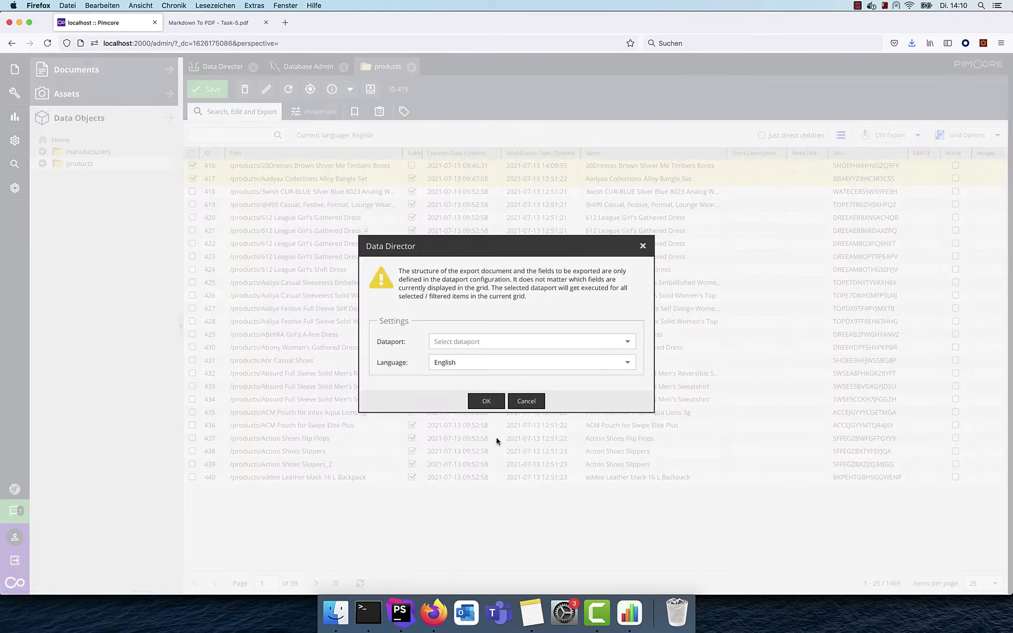
pyautogui.click(626, 342)
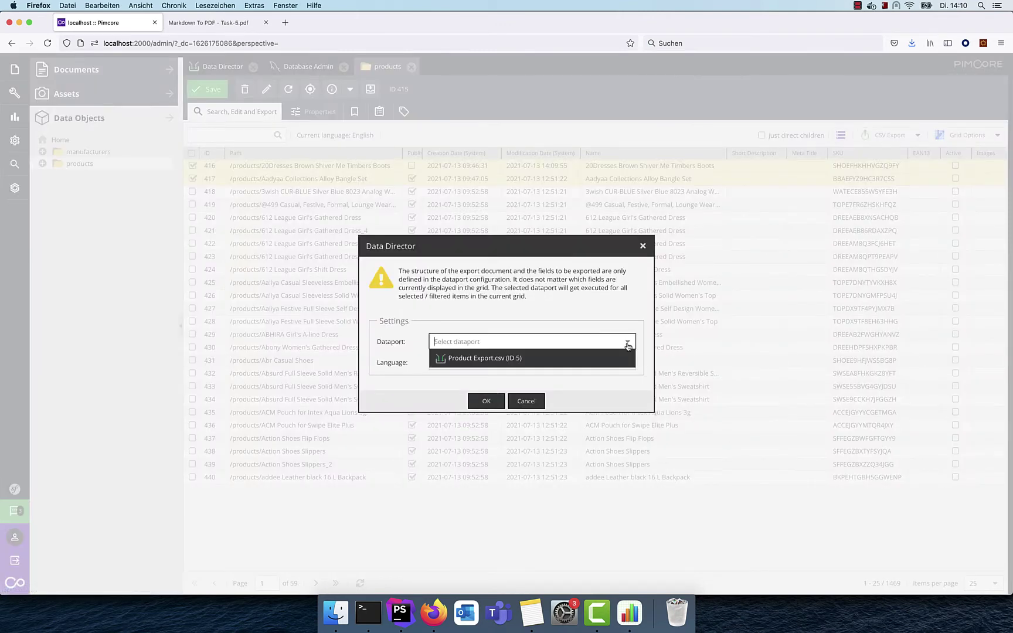
pyautogui.click(494, 359)
pyautogui.click(488, 400)
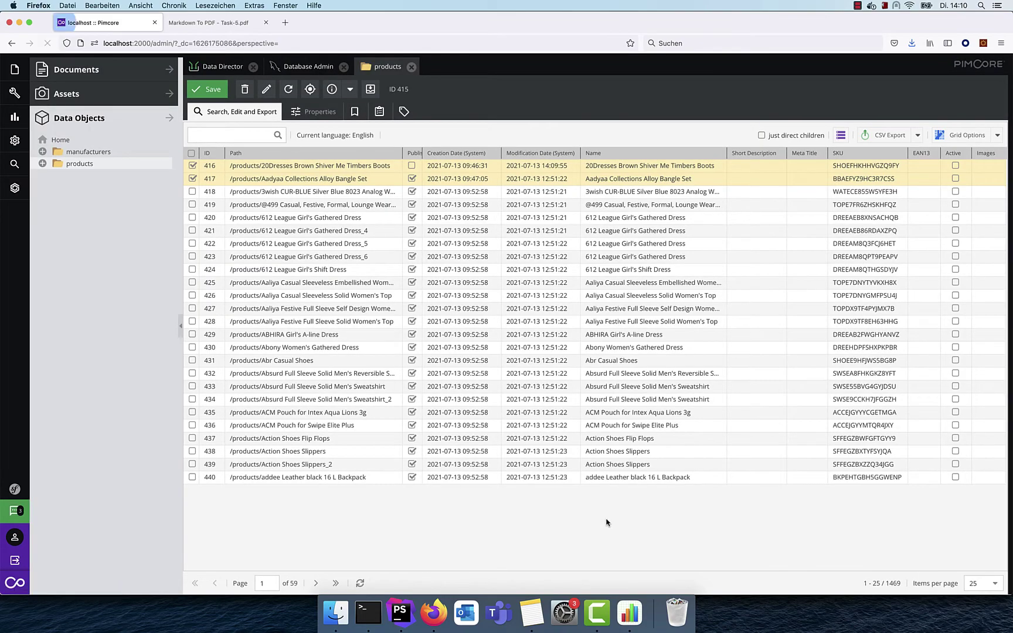
pyautogui.click(508, 342)
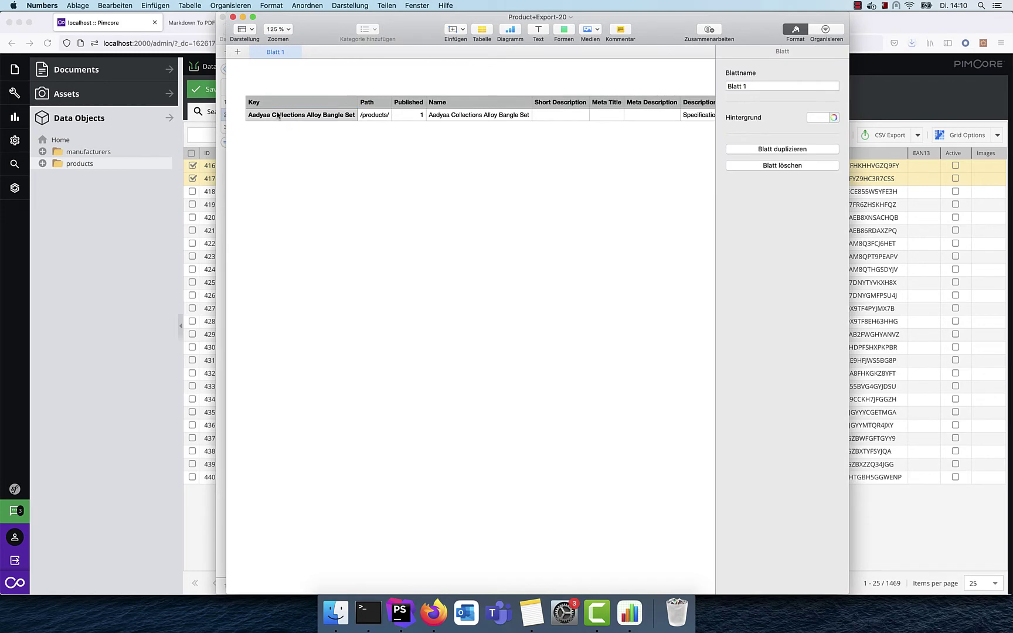
# Return to Pimcore and check the product's published state and the Product Export's filter condition against the exported CSV
pyautogui.click(85, 407)
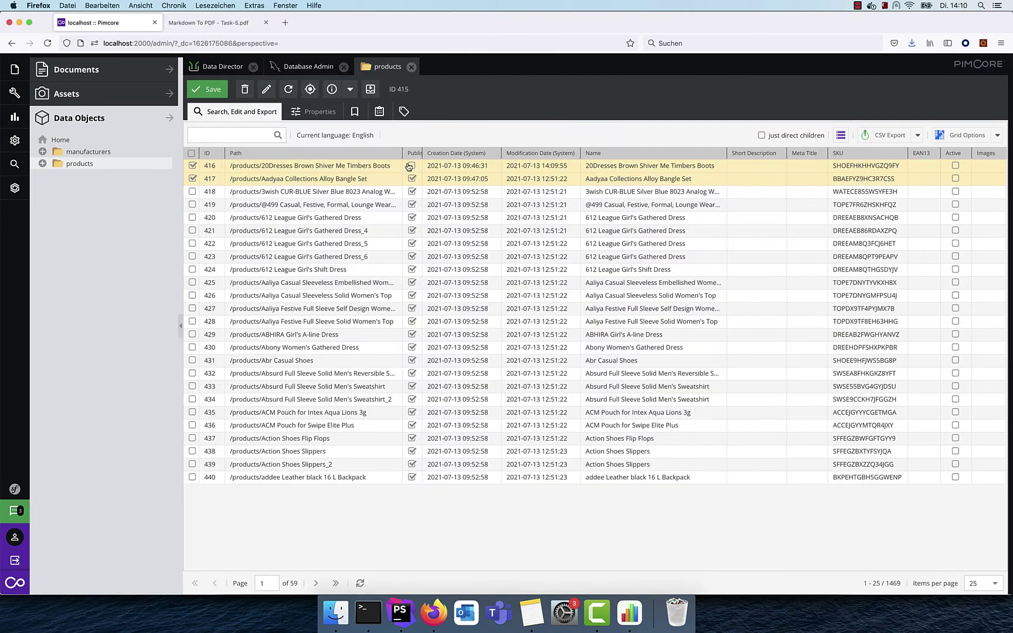
pyautogui.click(226, 67)
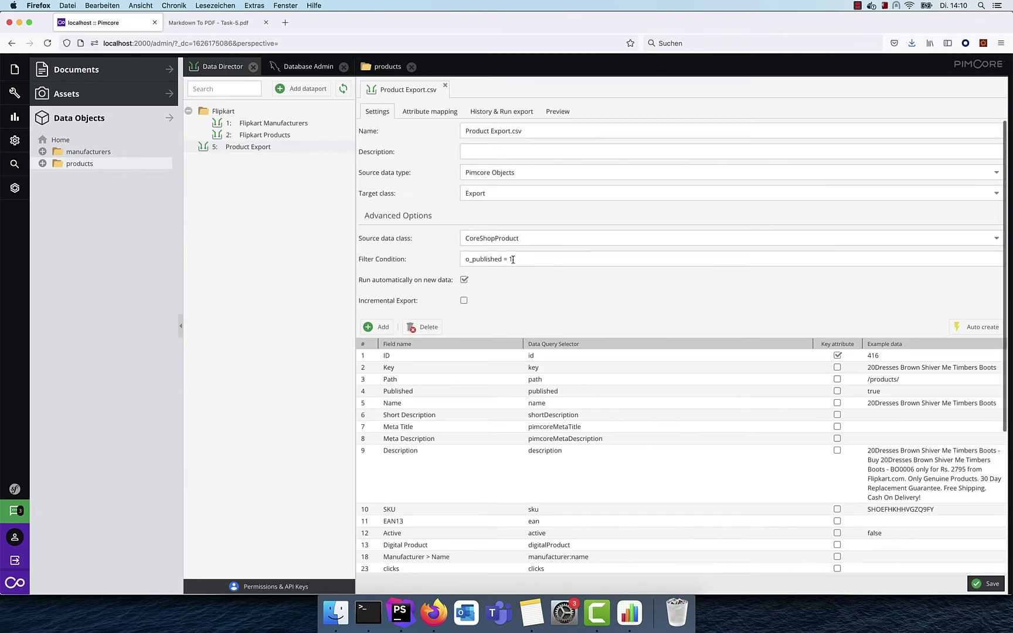
pyautogui.moveTo(513, 259); pyautogui.dragTo(442, 260)
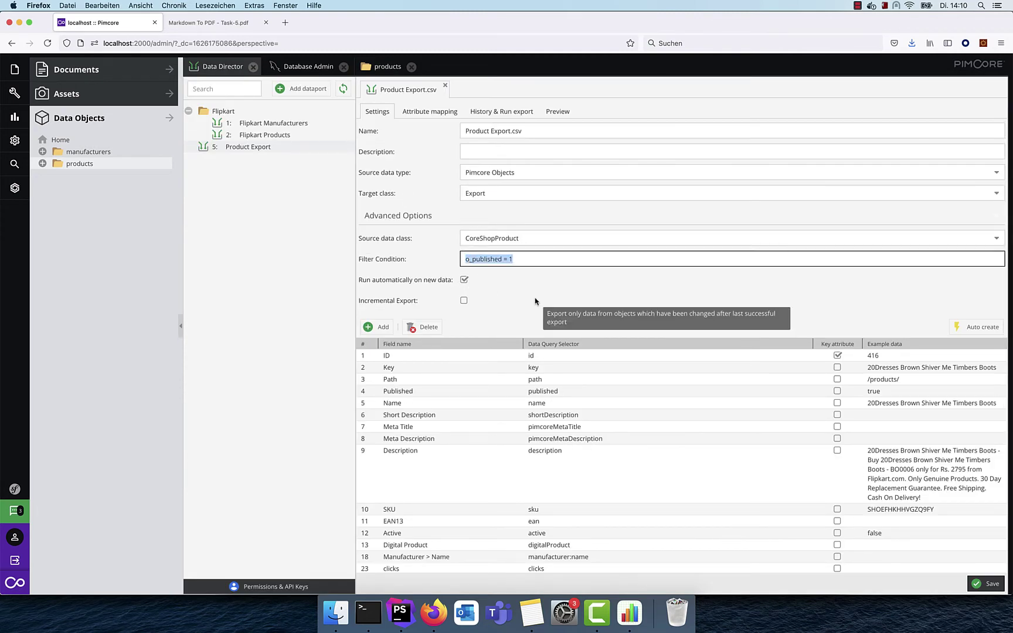
pyautogui.click(386, 66)
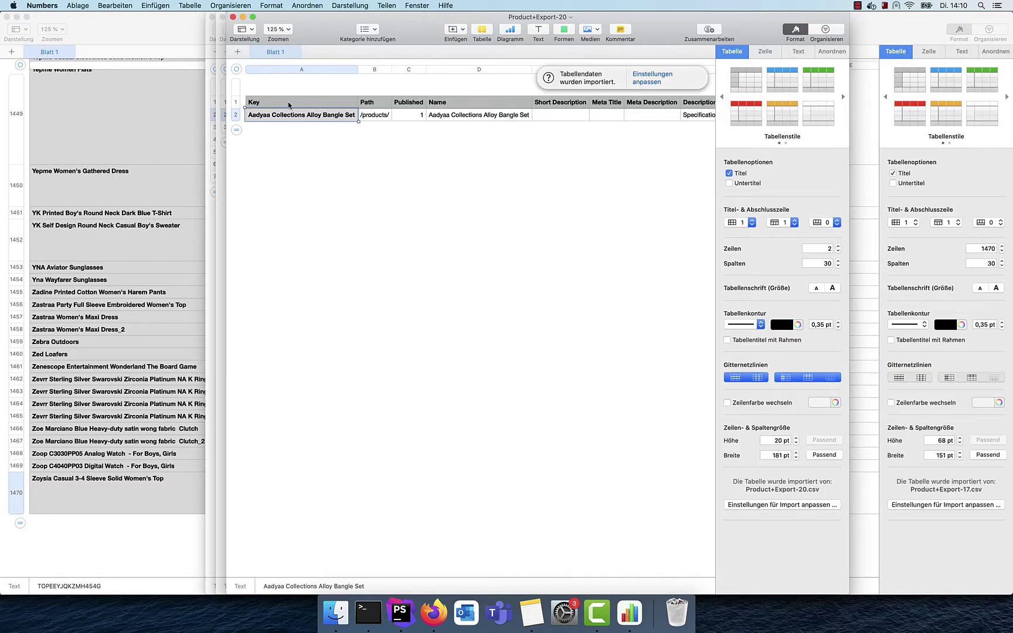
# Switch to Pimcore in Firefox and review the products grid's export options and the Product Export dataport's attribute mapping
pyautogui.hotkey('shift', 'Right')
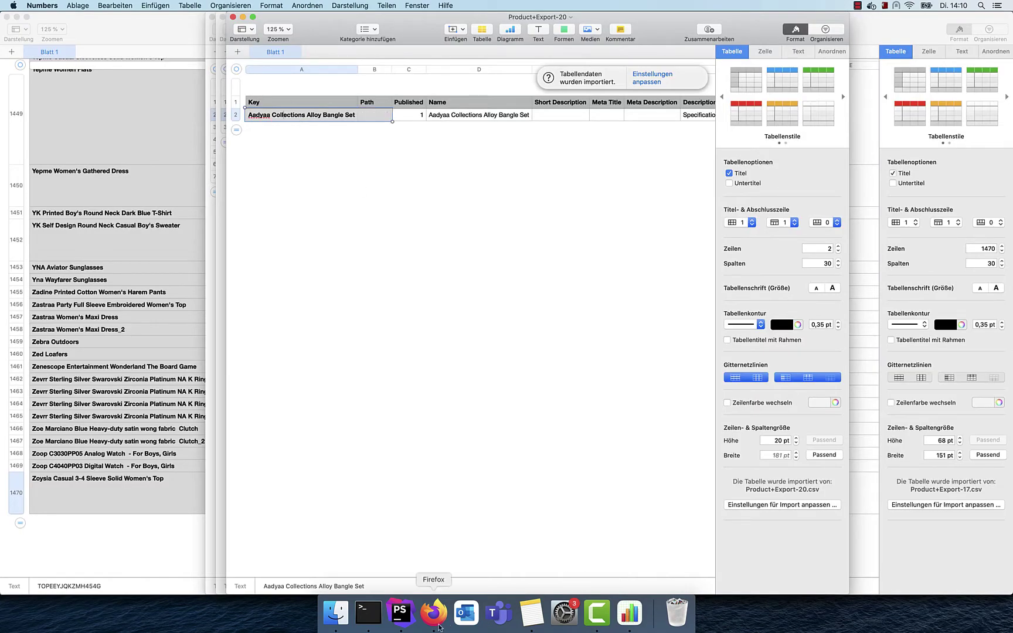
pyautogui.click(433, 613)
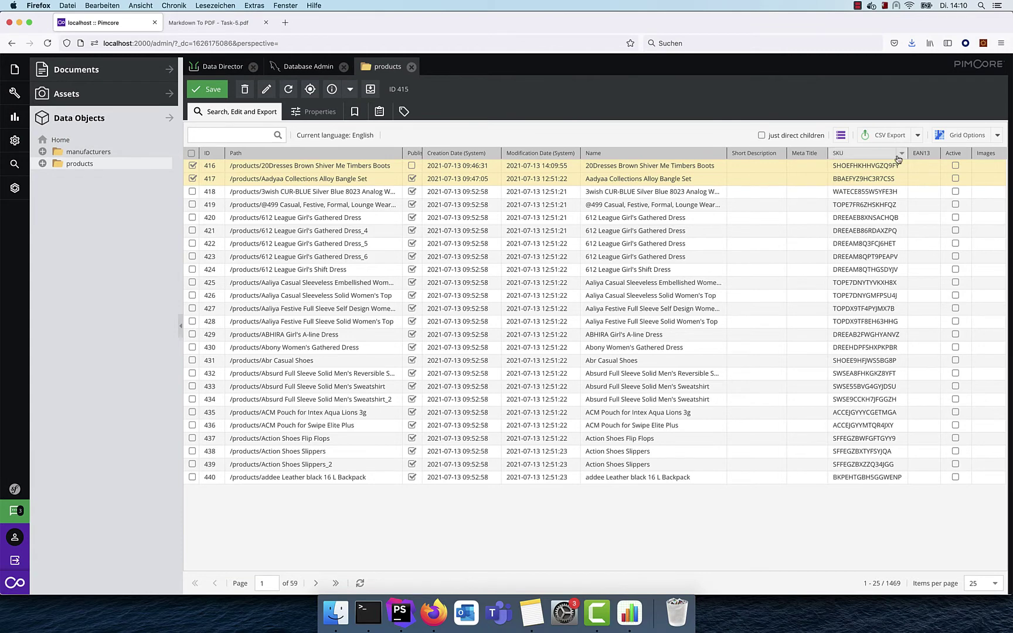
pyautogui.click(918, 136)
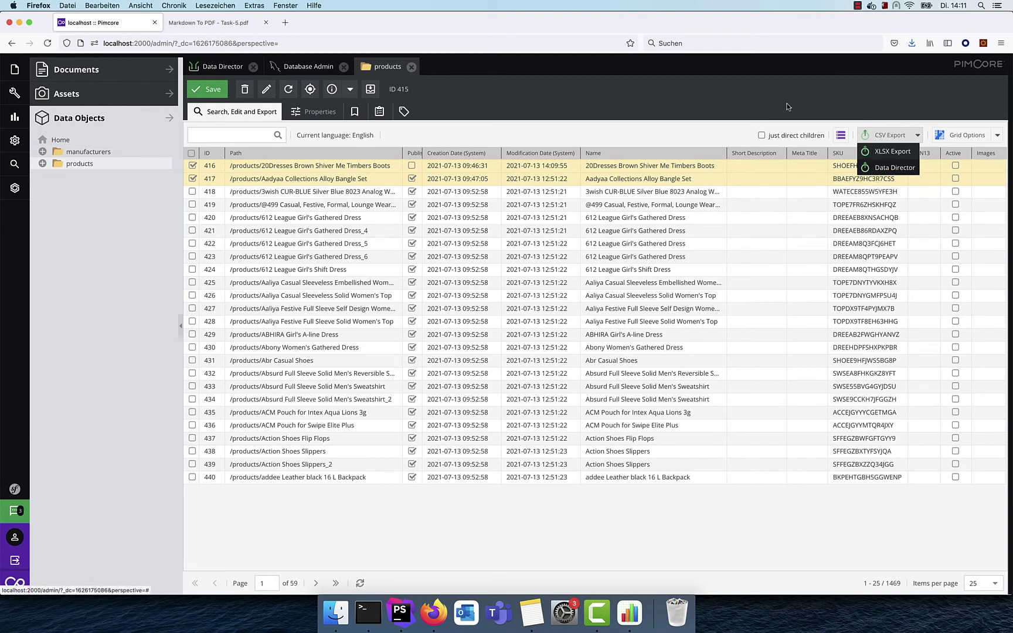
pyautogui.click(679, 132)
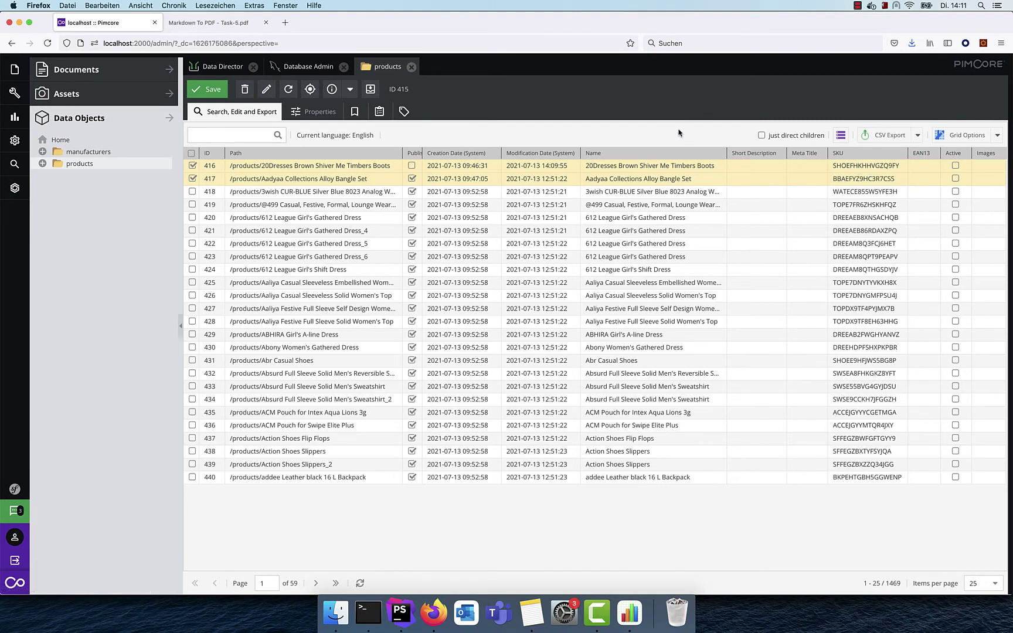
pyautogui.click(216, 66)
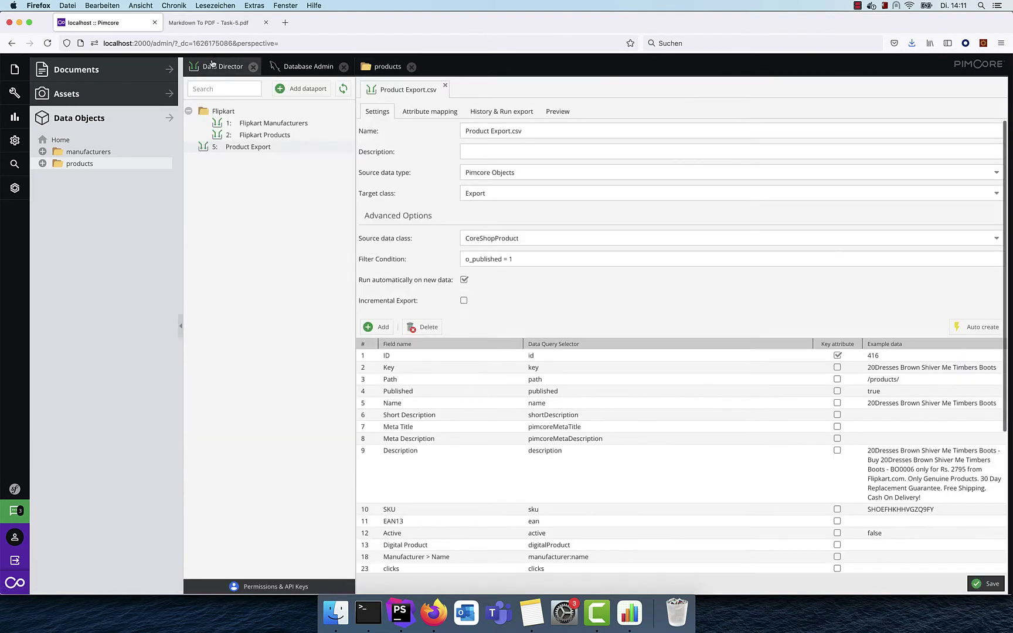
pyautogui.click(428, 110)
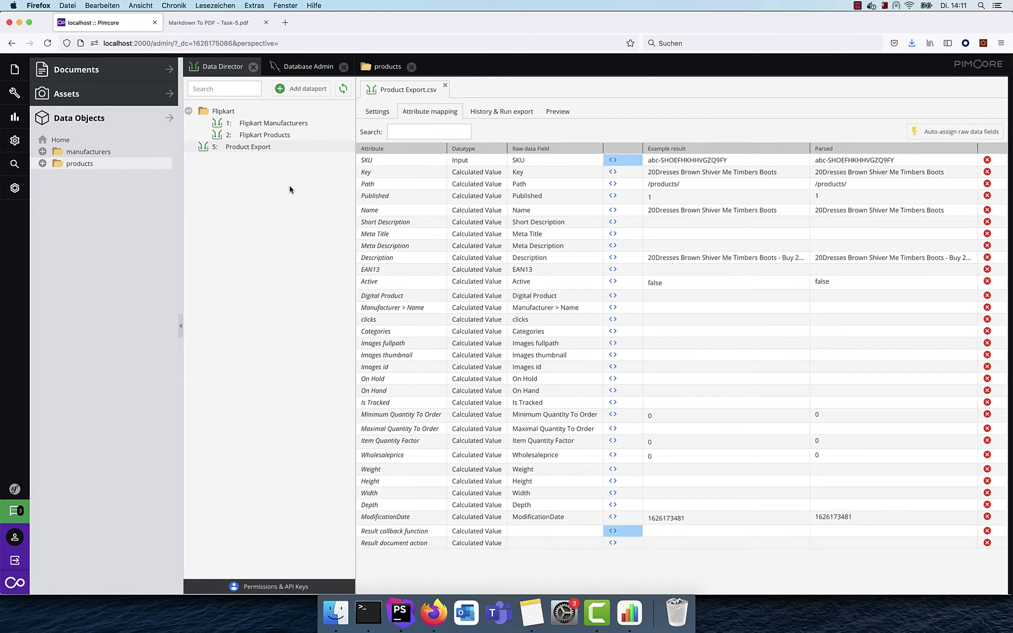
pyautogui.rightClick(234, 150)
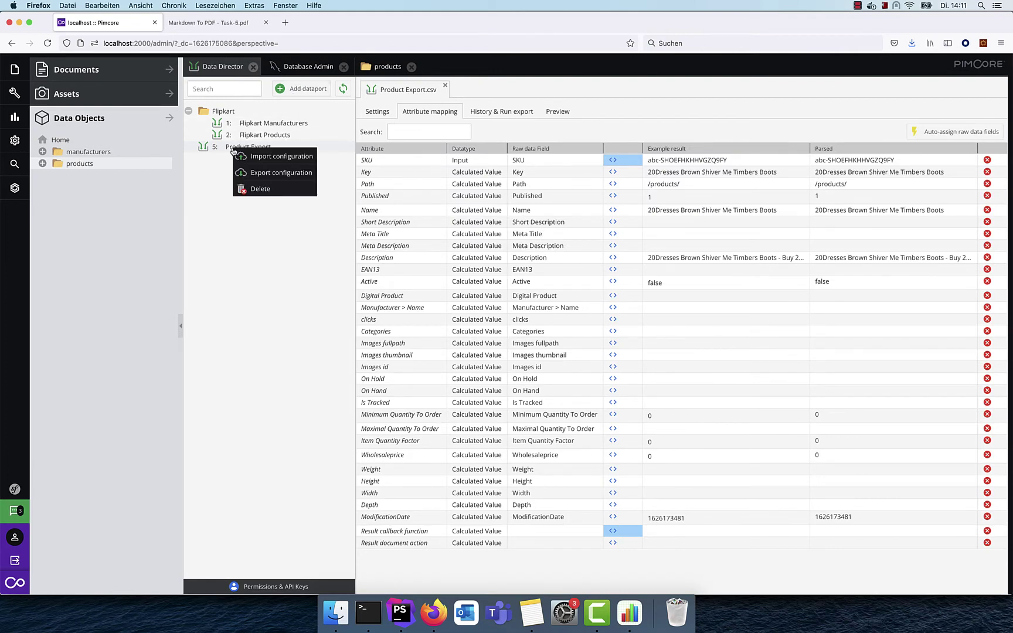
pyautogui.press('Escape')
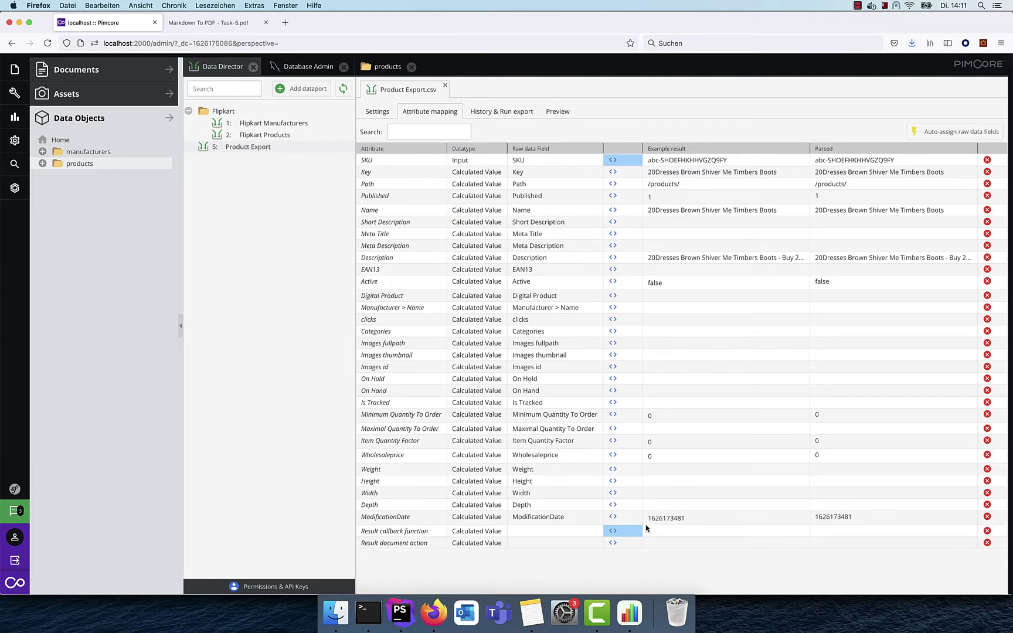
# Add a new Data Director dataport named Product Export JSON
pyautogui.click(314, 89)
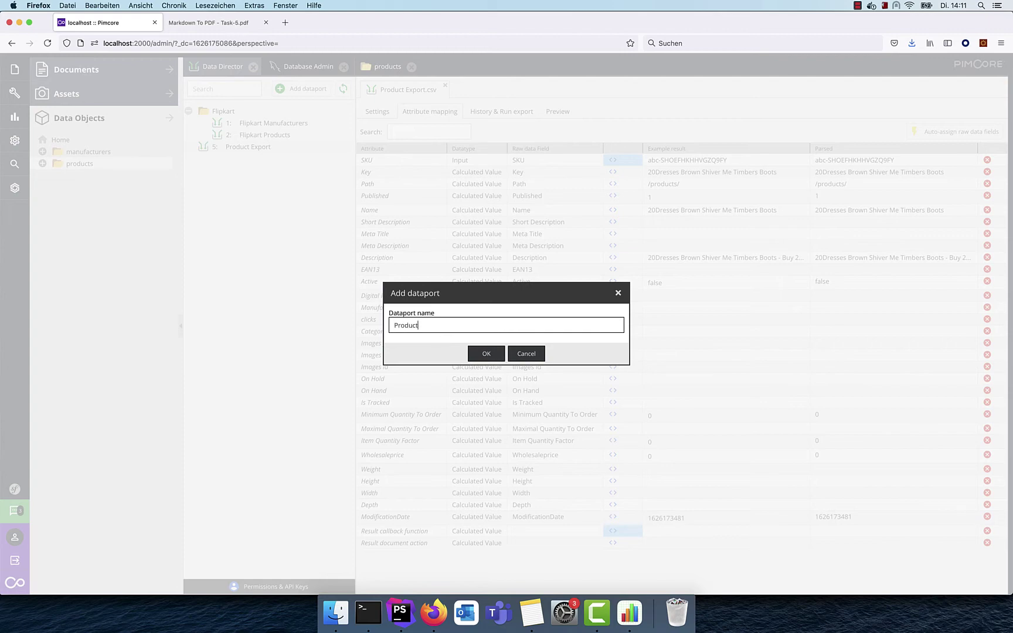
pyautogui.write('Product Export JSON')
pyautogui.click(487, 354)
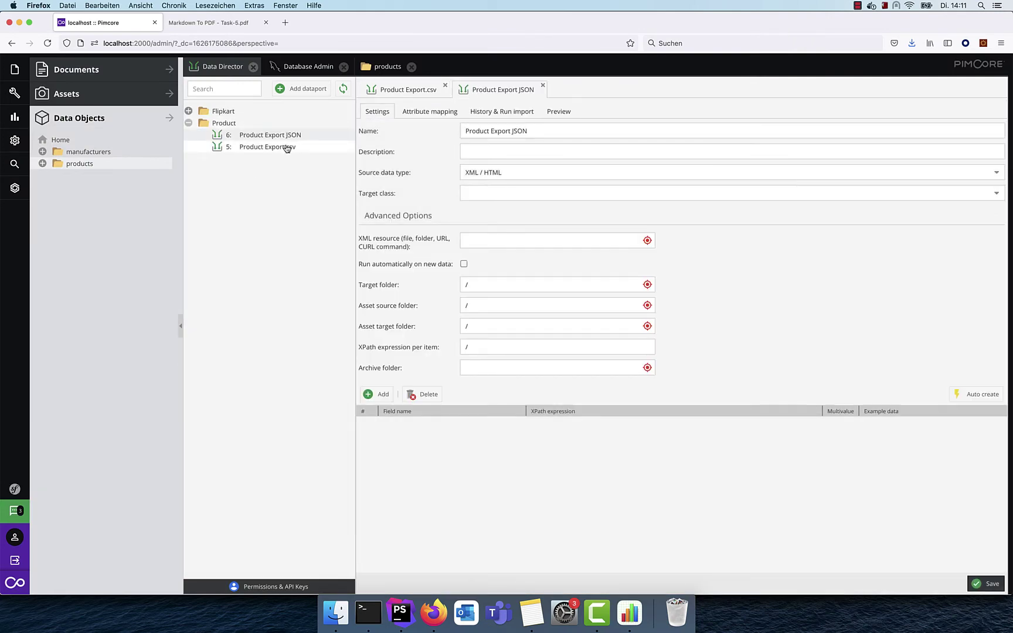
# Export the configuration of the Product Export.csv dataport and save it as product-export.csv.json
pyautogui.click(287, 148)
pyautogui.rightClick(287, 147)
pyautogui.click(441, 245)
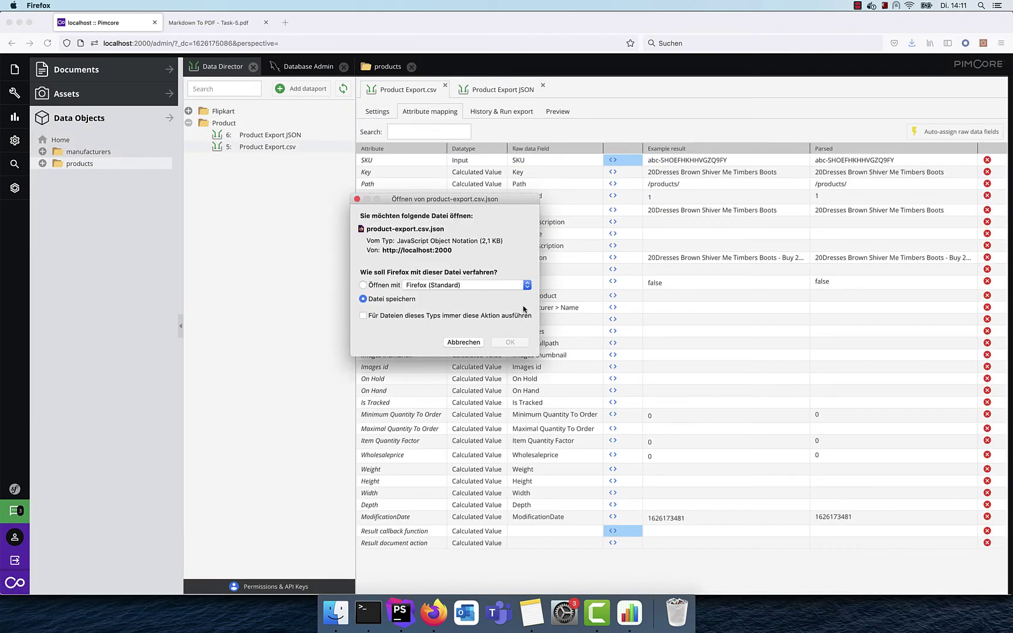
pyautogui.click(503, 342)
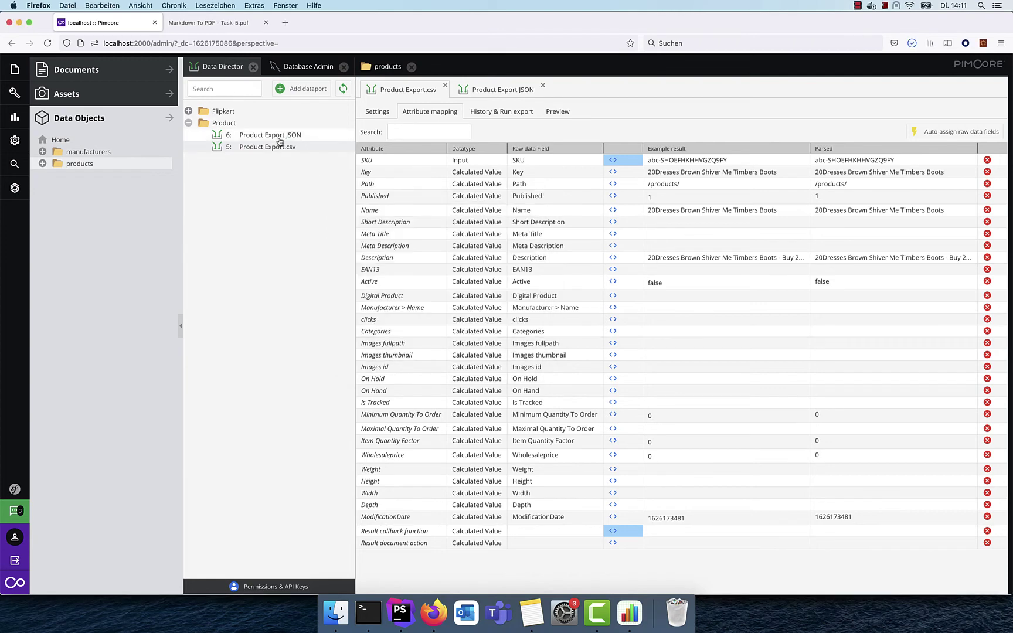
# Import the exported Product Export.csv configuration into the Product Export JSON dataport, overwriting its existing settings
pyautogui.click(280, 136)
pyautogui.rightClick(280, 138)
pyautogui.click(321, 147)
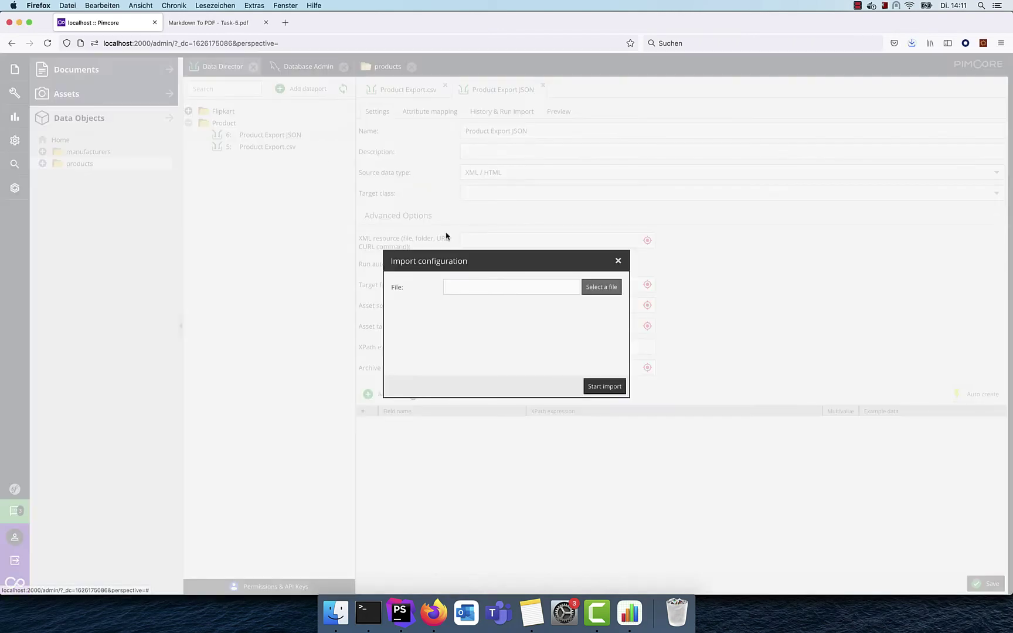
pyautogui.click(601, 288)
pyautogui.doubleClick(469, 142)
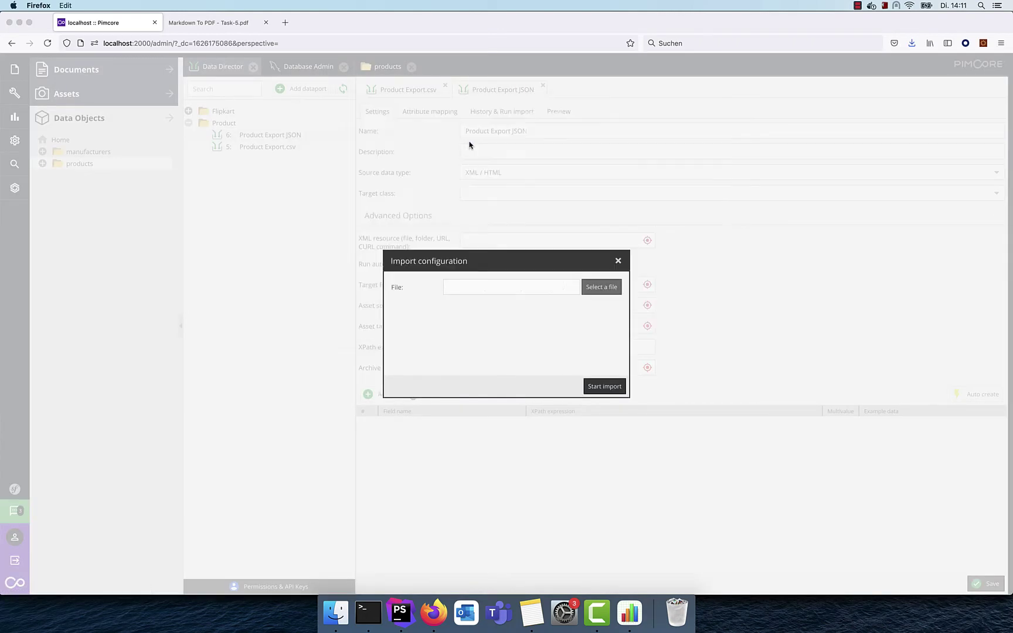
pyautogui.click(609, 390)
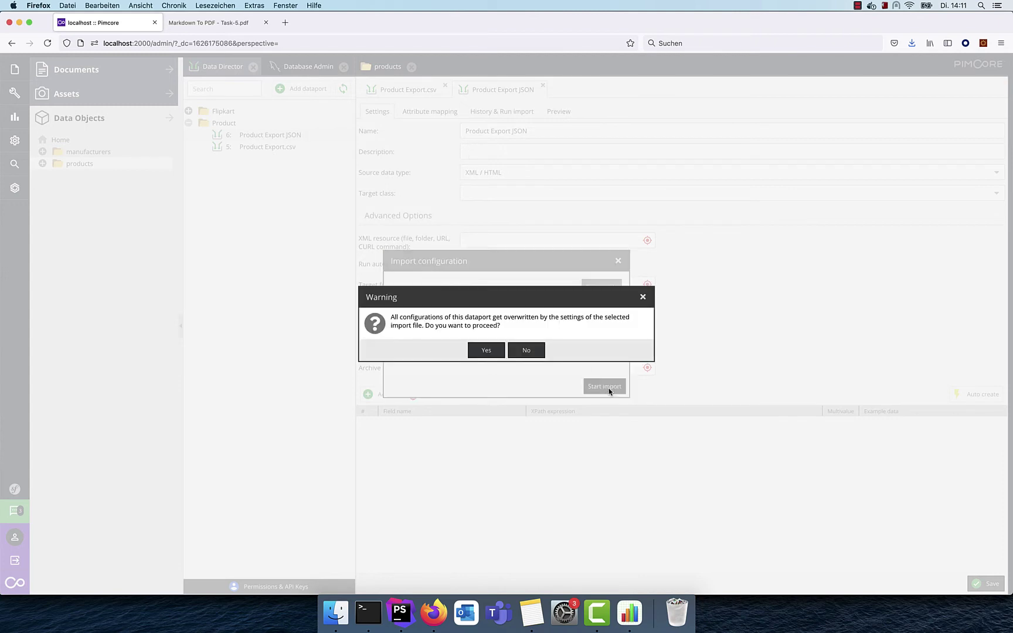
pyautogui.click(486, 350)
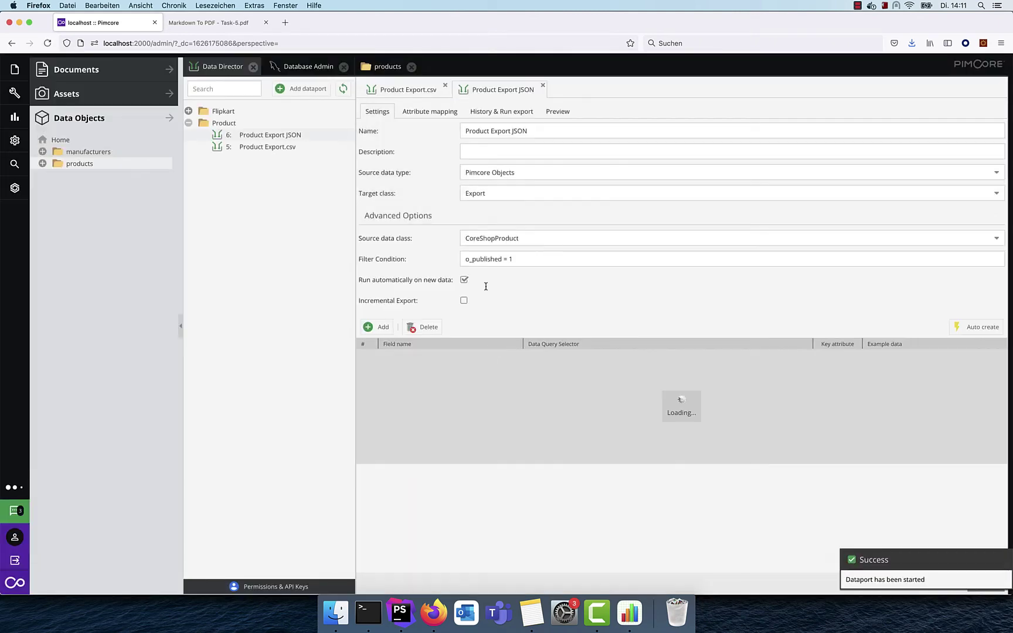
# Replace the Product Export JSON dataport's result callback function with the template Output raw data as JSON and save it
pyautogui.click(427, 111)
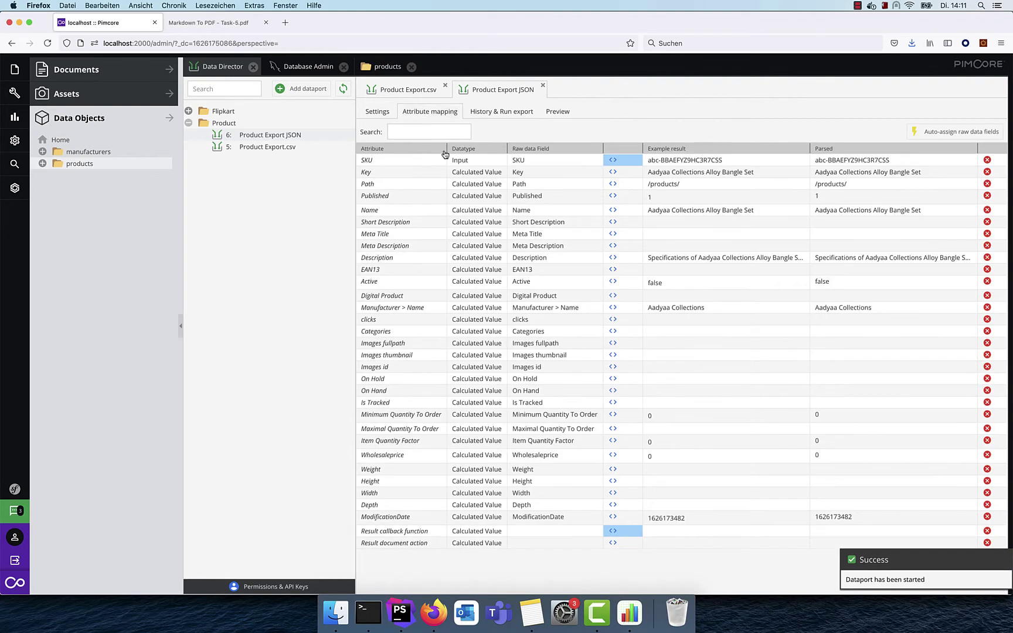
pyautogui.click(613, 532)
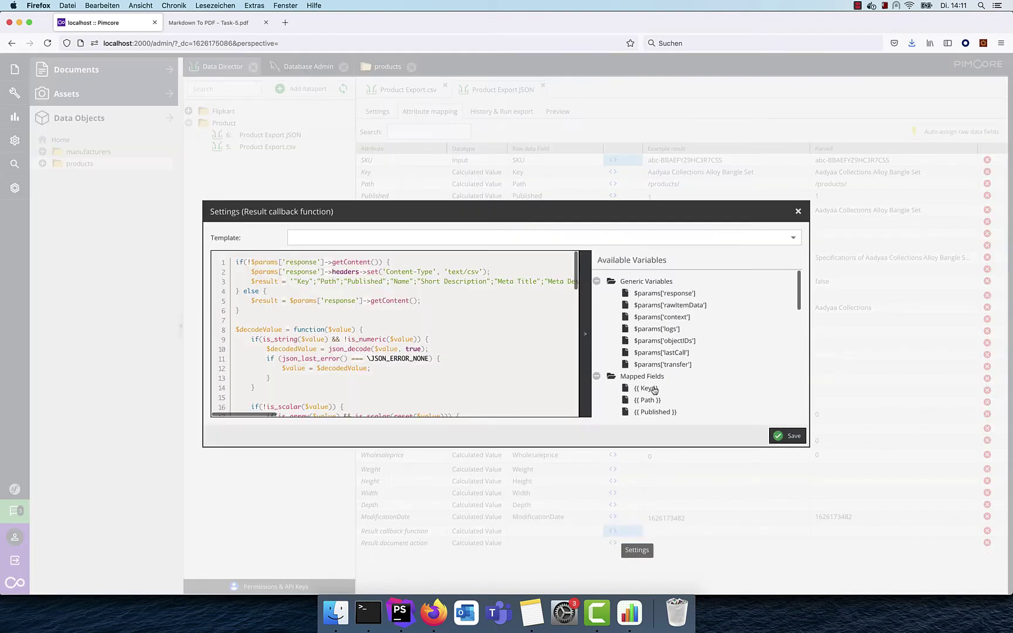
pyautogui.click(800, 240)
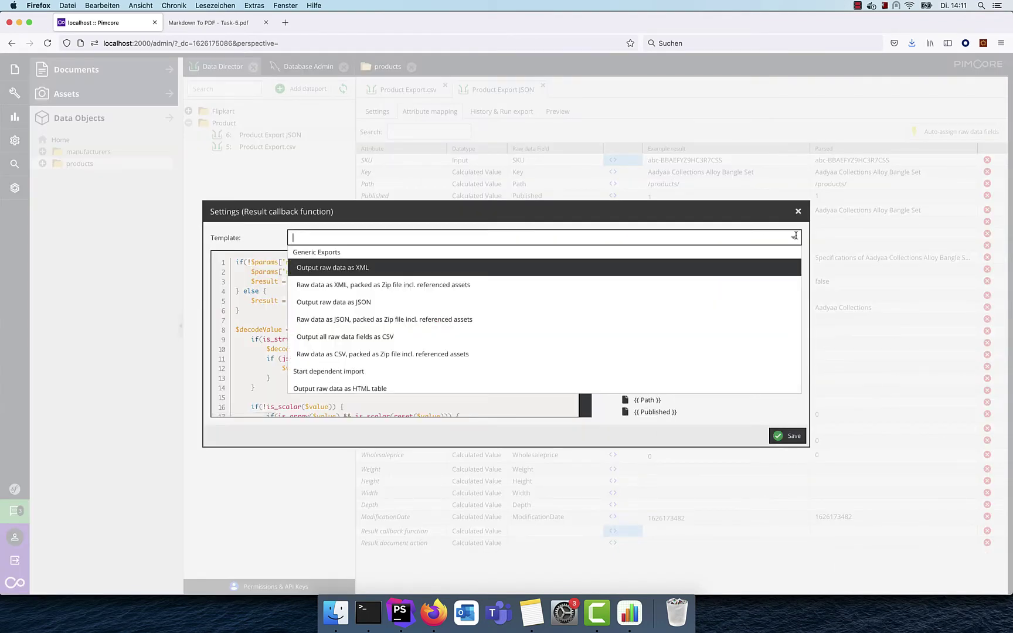
pyautogui.click(373, 305)
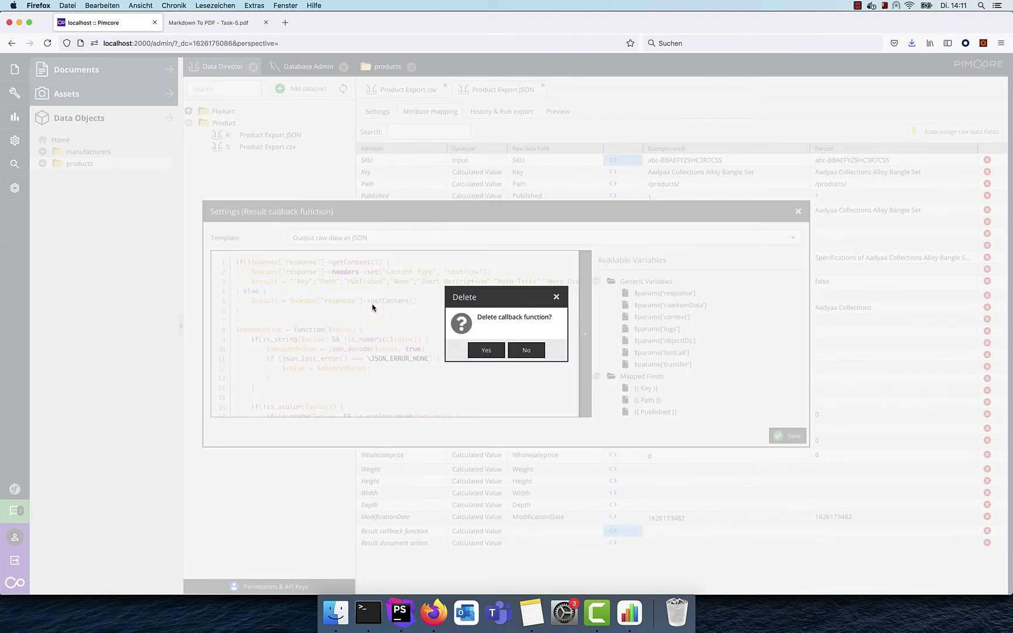
pyautogui.click(496, 350)
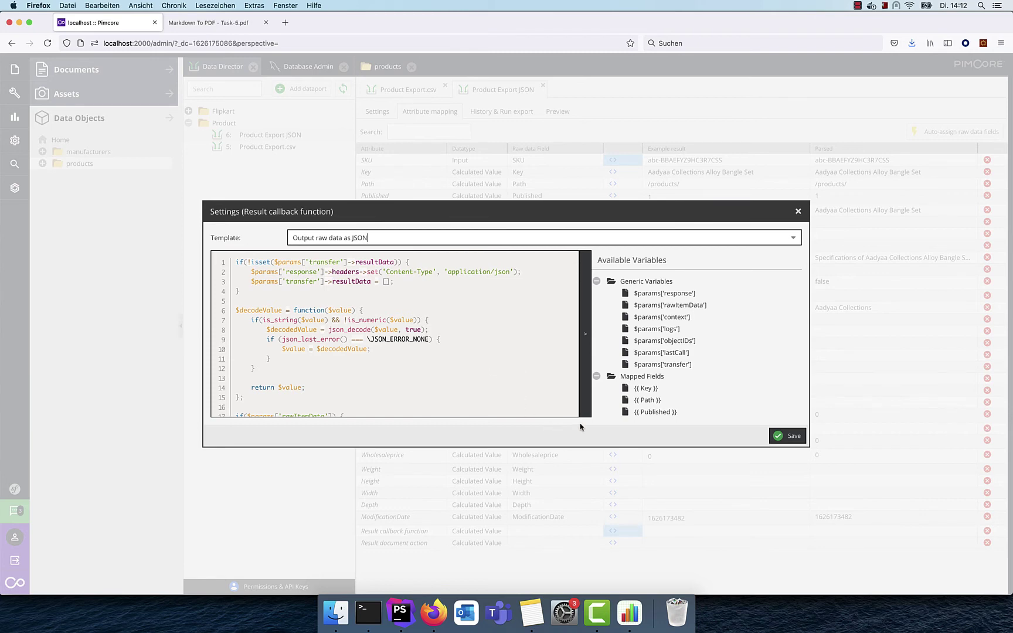
pyautogui.click(788, 436)
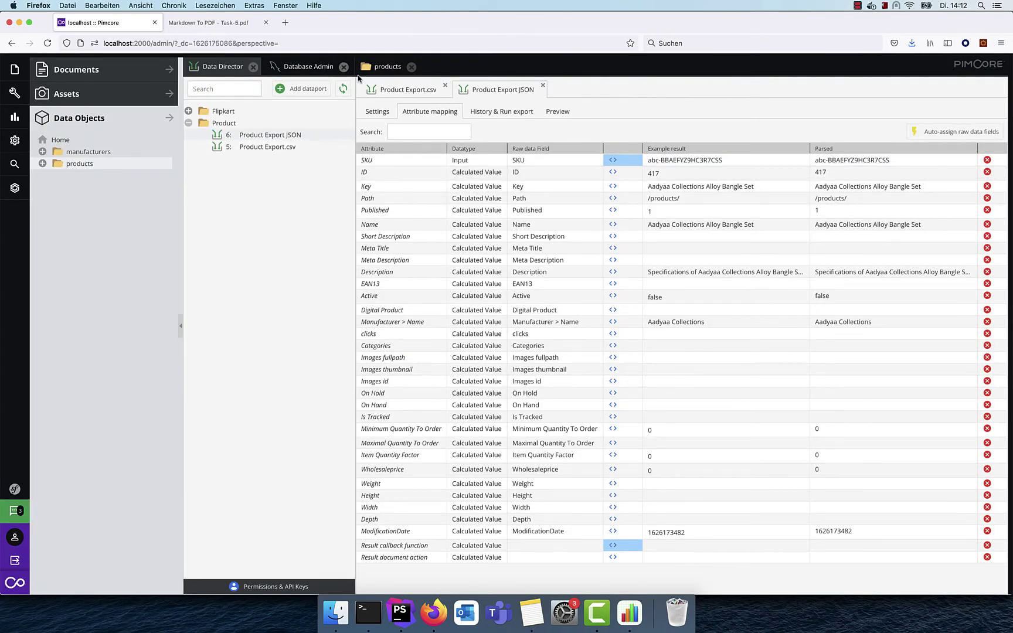
# Reload the products grid and select the products with IDs 418, 419 and 420
pyautogui.click(380, 68)
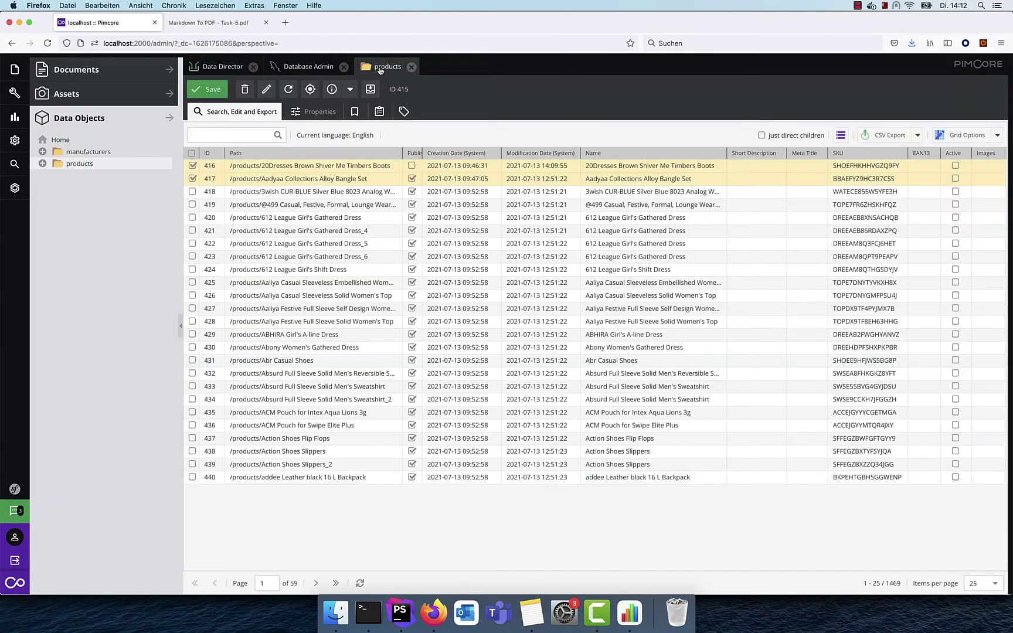
pyautogui.click(293, 92)
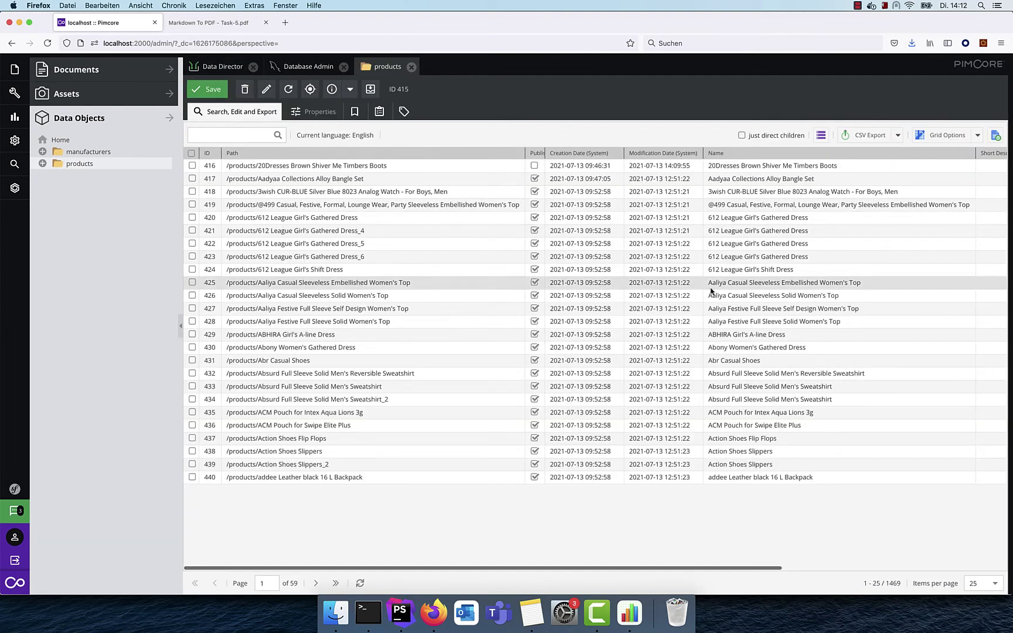
pyautogui.click(192, 191)
pyautogui.click(191, 205)
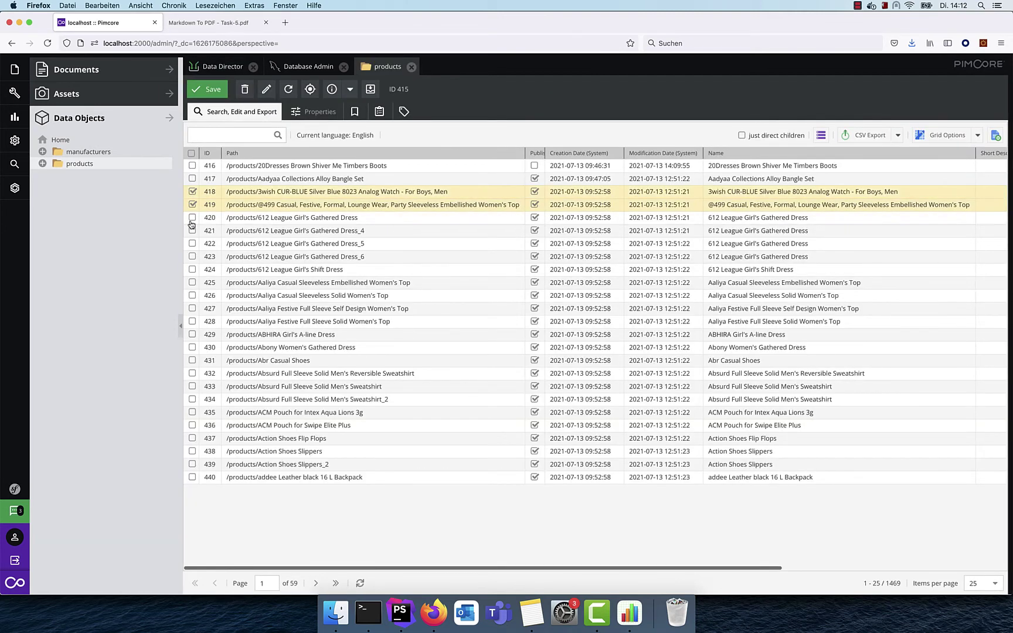
pyautogui.click(192, 218)
# Export the three selected products through Data Director with Product Export JSON in English and review the JSON output
pyautogui.click(898, 135)
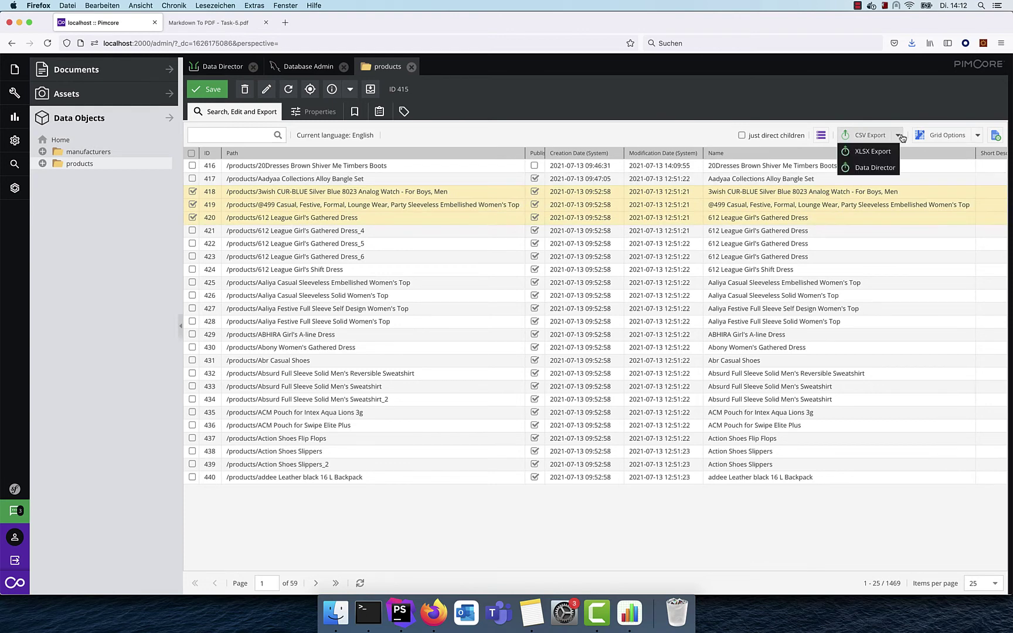
pyautogui.click(883, 167)
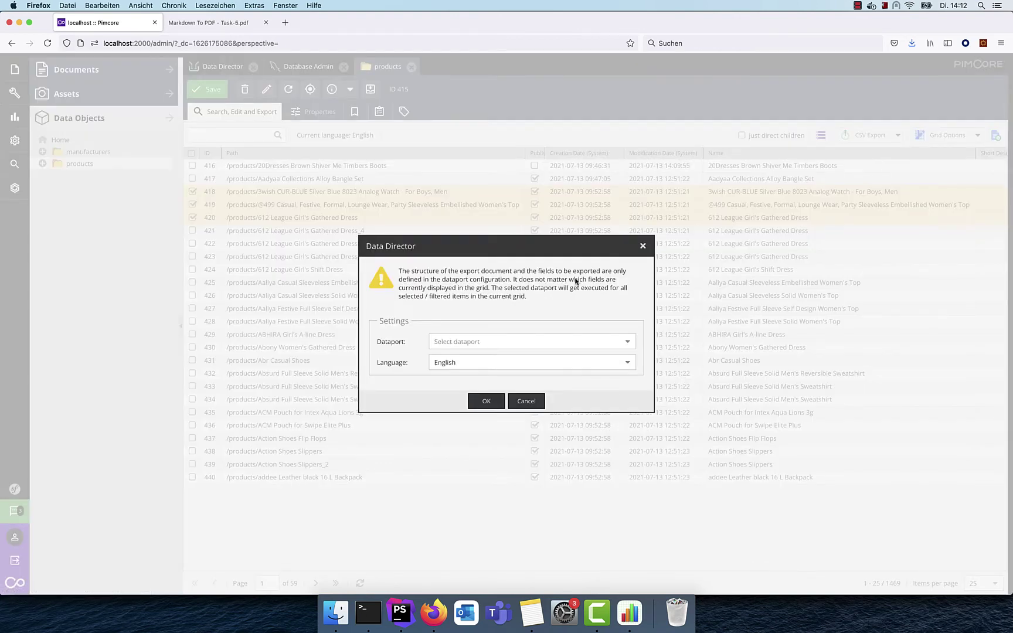
pyautogui.click(627, 342)
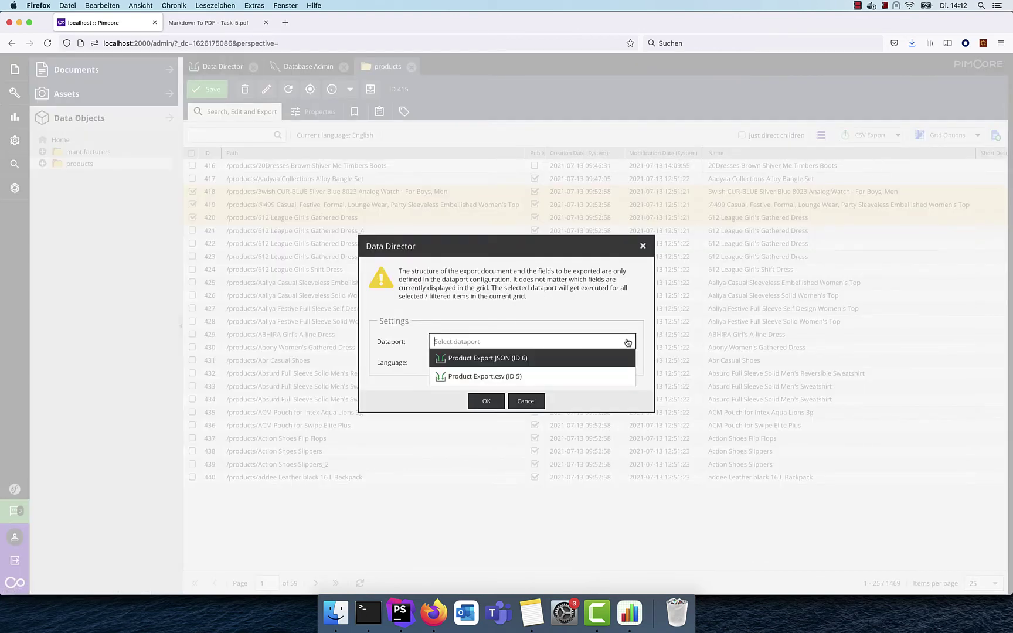
pyautogui.click(508, 363)
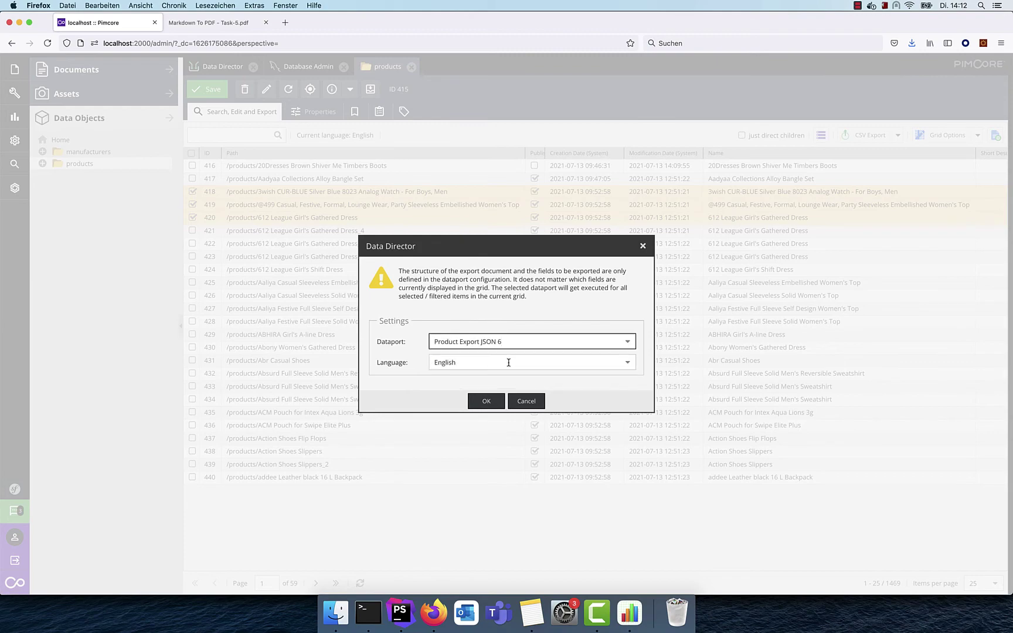
pyautogui.click(487, 402)
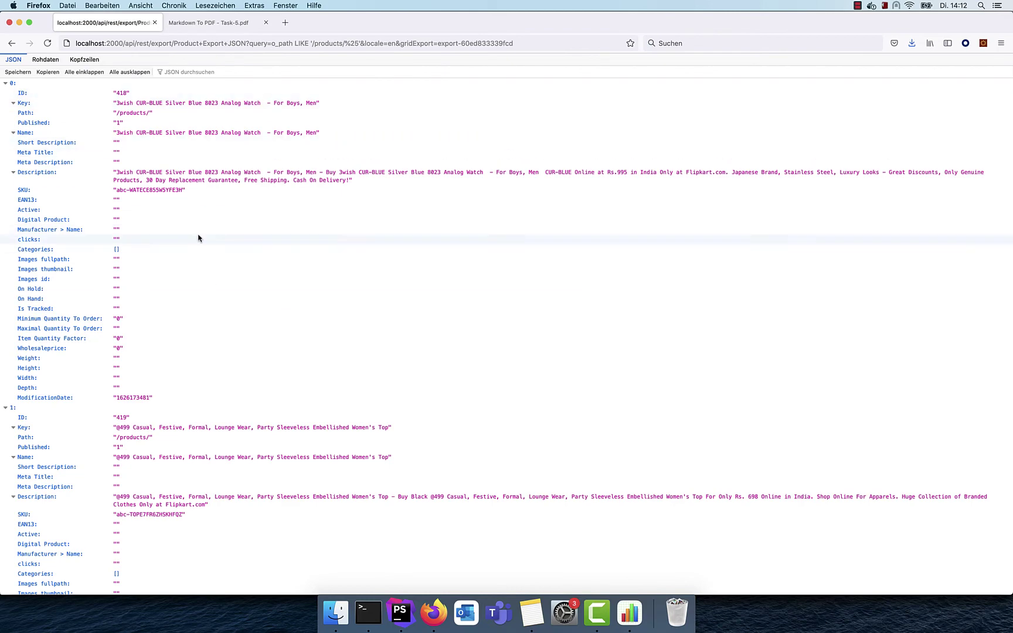
pyautogui.scroll(-8, 192, 206)
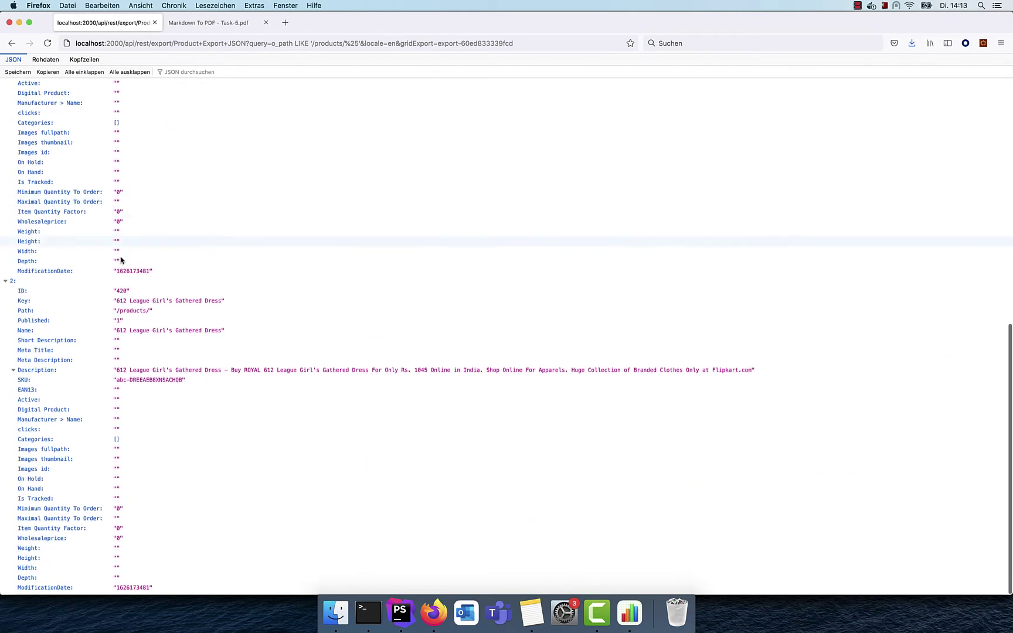
pyautogui.scroll(8, 84, 235)
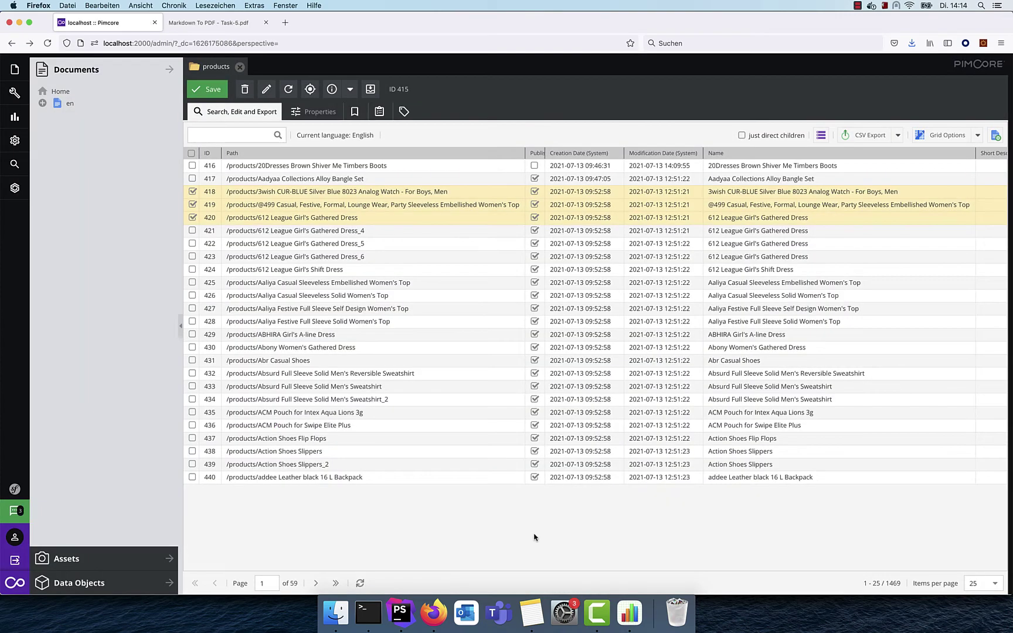
# Open the Data Director export for the selected products again and view the dataports available for it
pyautogui.click(895, 137)
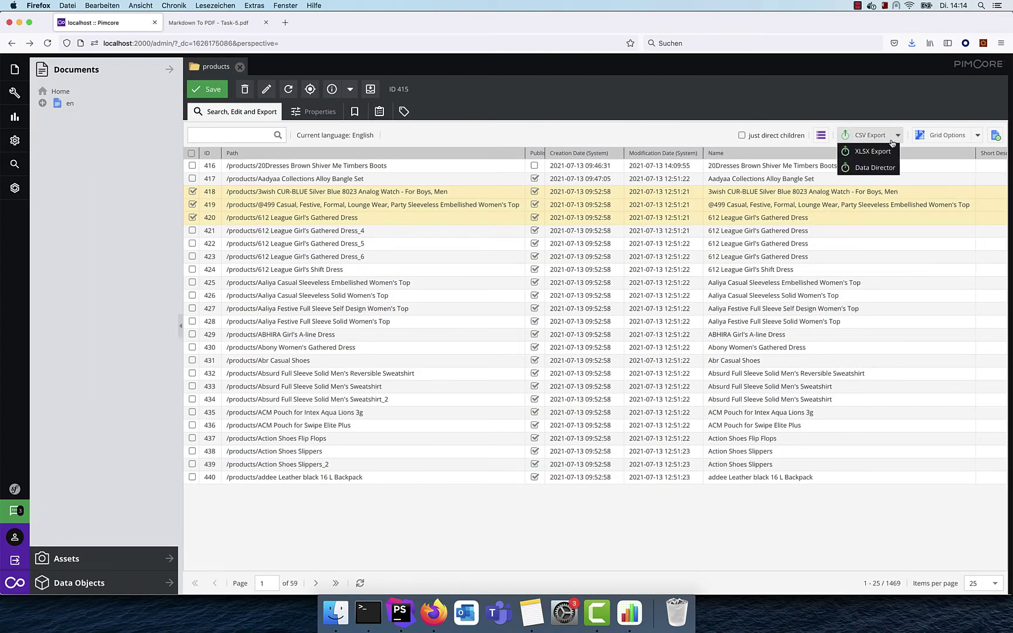
pyautogui.click(872, 169)
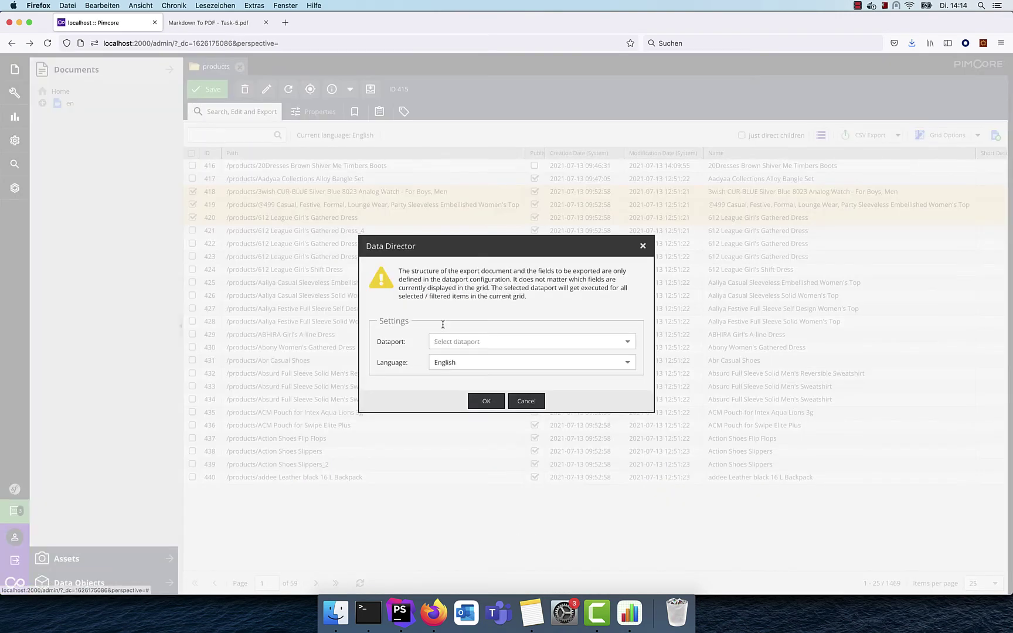
pyautogui.click(625, 340)
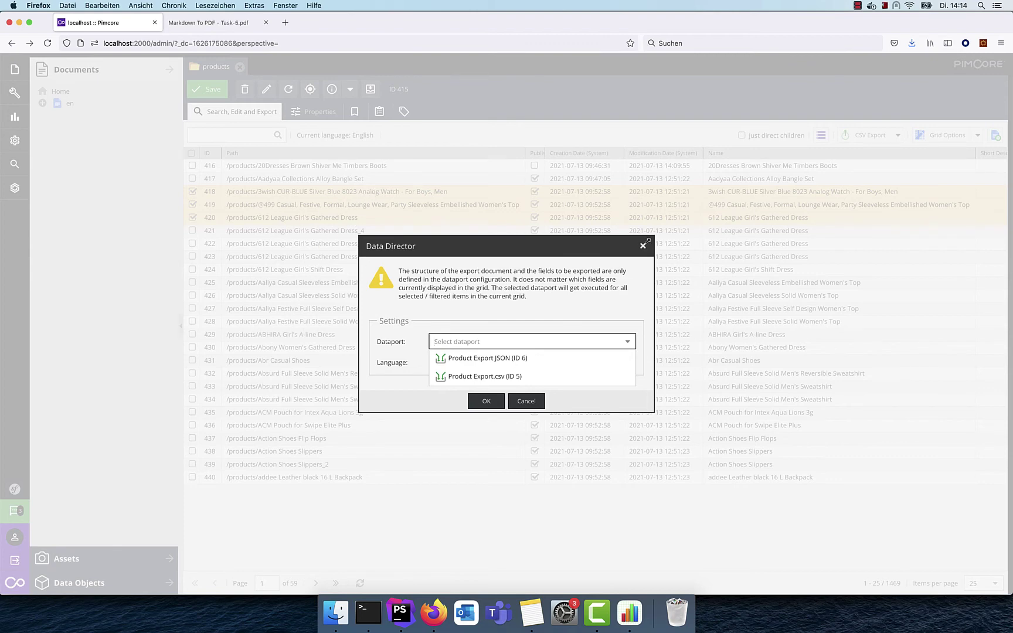
# Close the export dialog, expand the products folder and open the Product Export JSON dataport's settings in Data Director
pyautogui.click(642, 247)
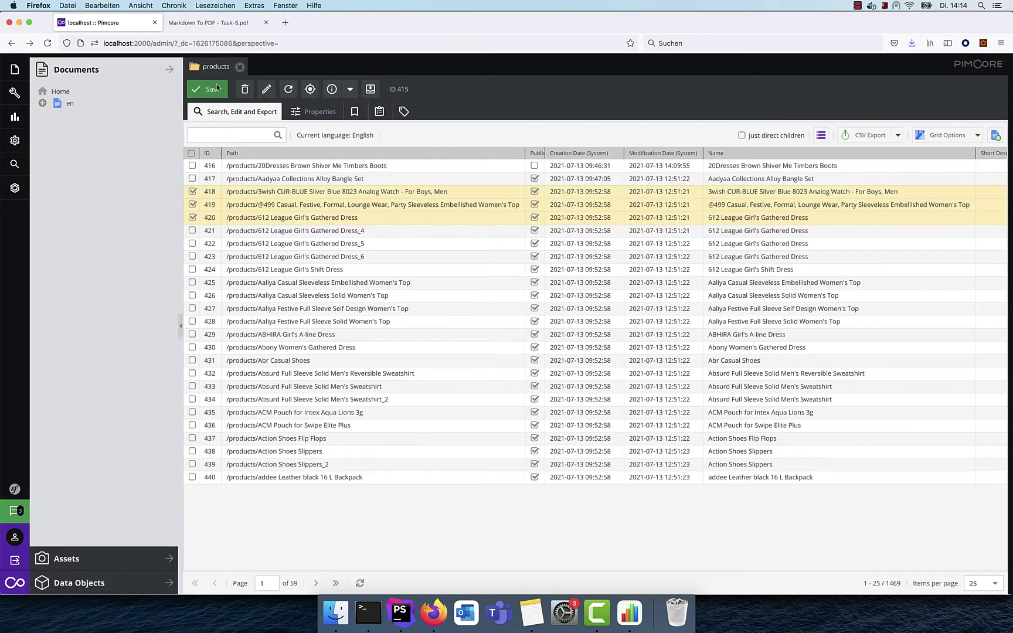
pyautogui.click(98, 589)
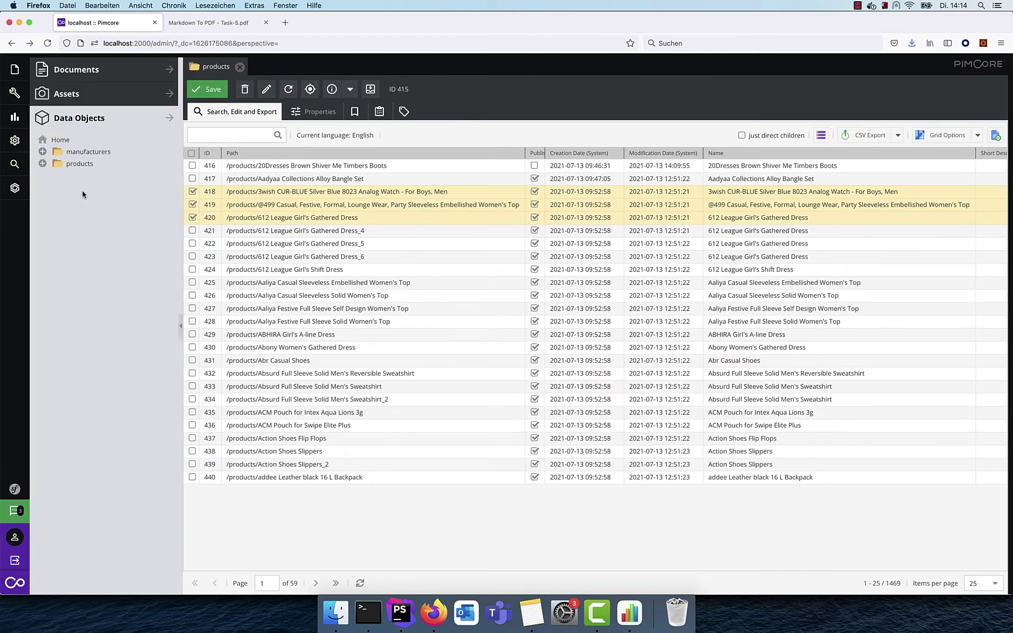
pyautogui.click(42, 164)
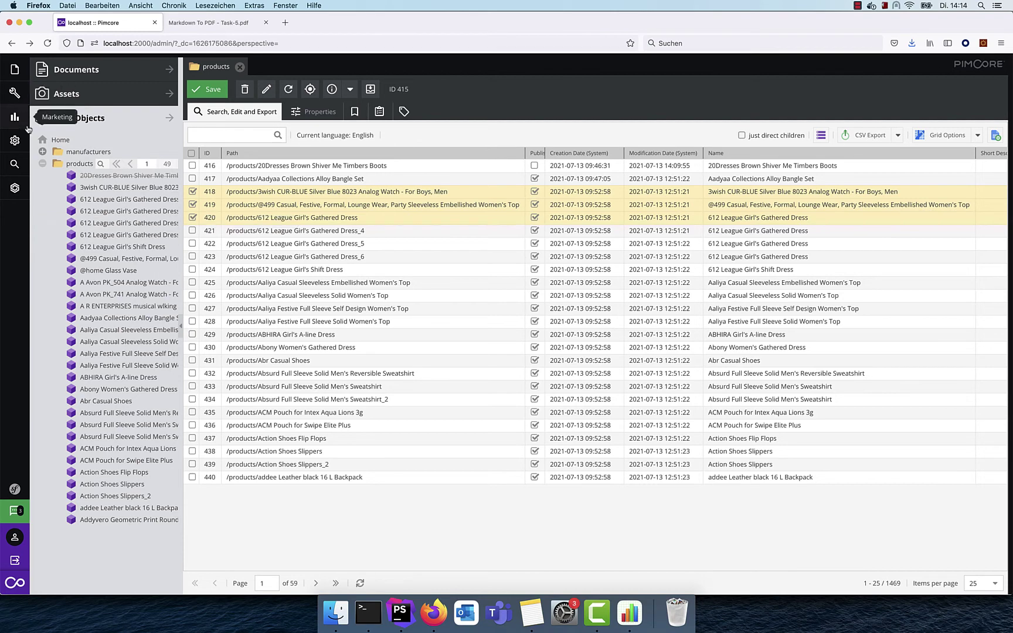
pyautogui.click(15, 140)
pyautogui.click(68, 589)
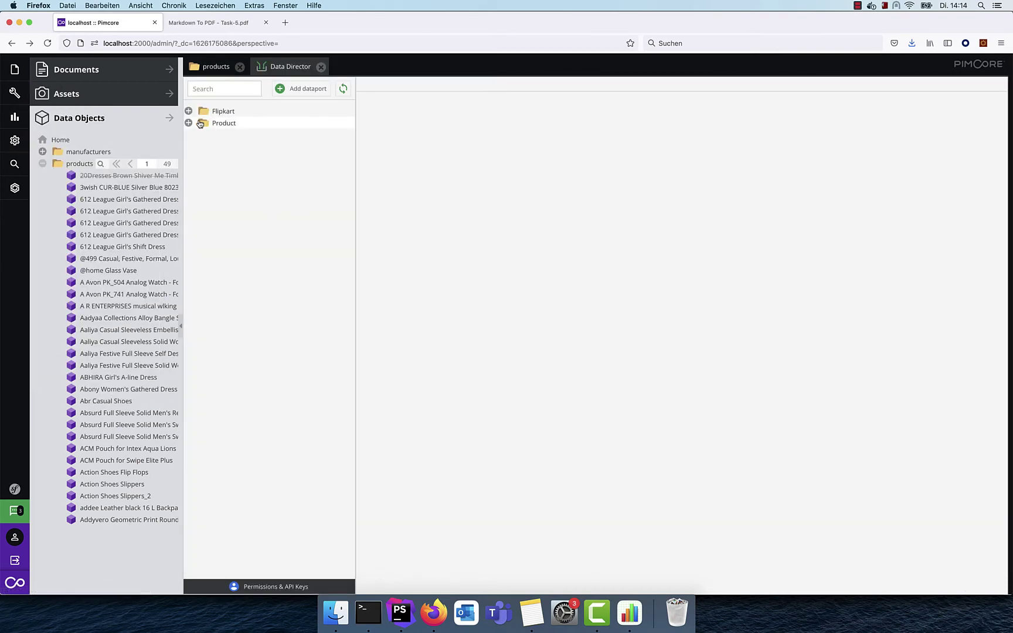
pyautogui.click(188, 122)
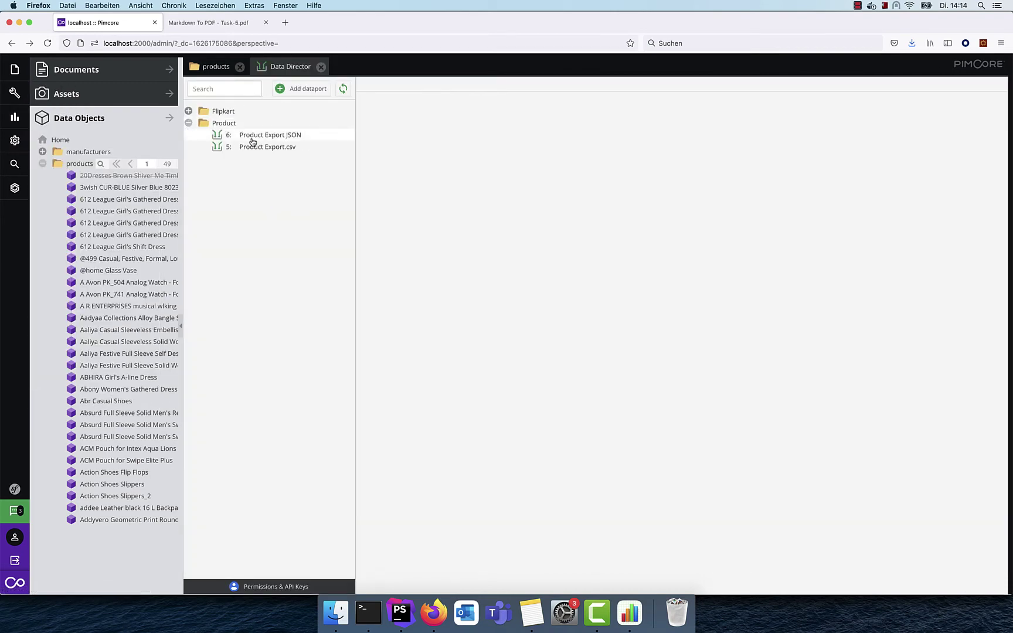
pyautogui.click(289, 141)
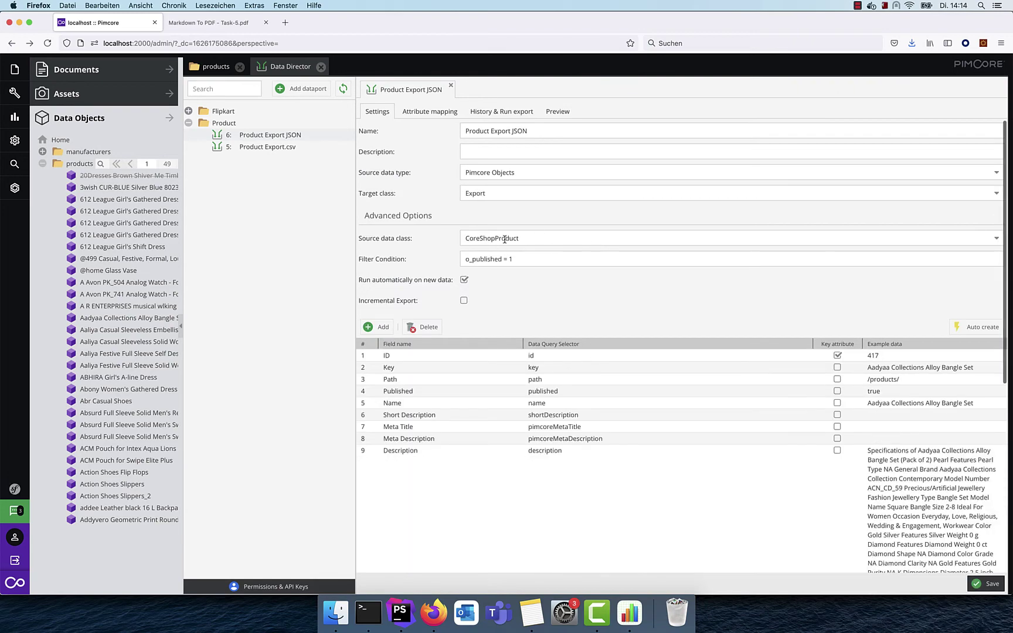
# Open the manufacturers folder's grid and check which dataports the Data Director export offers for its objects
pyautogui.click(91, 155)
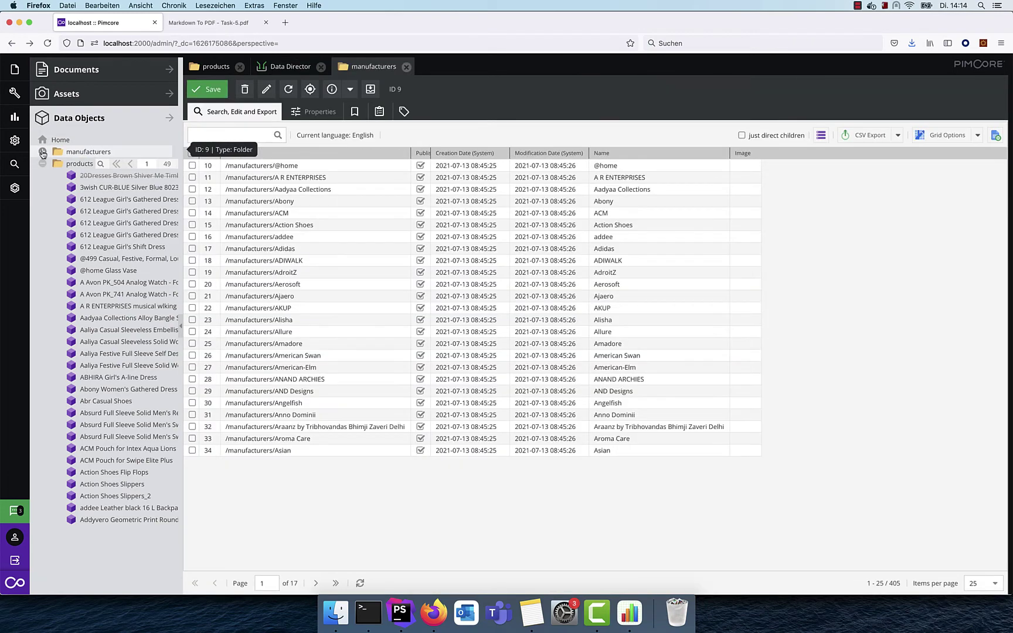
pyautogui.click(42, 151)
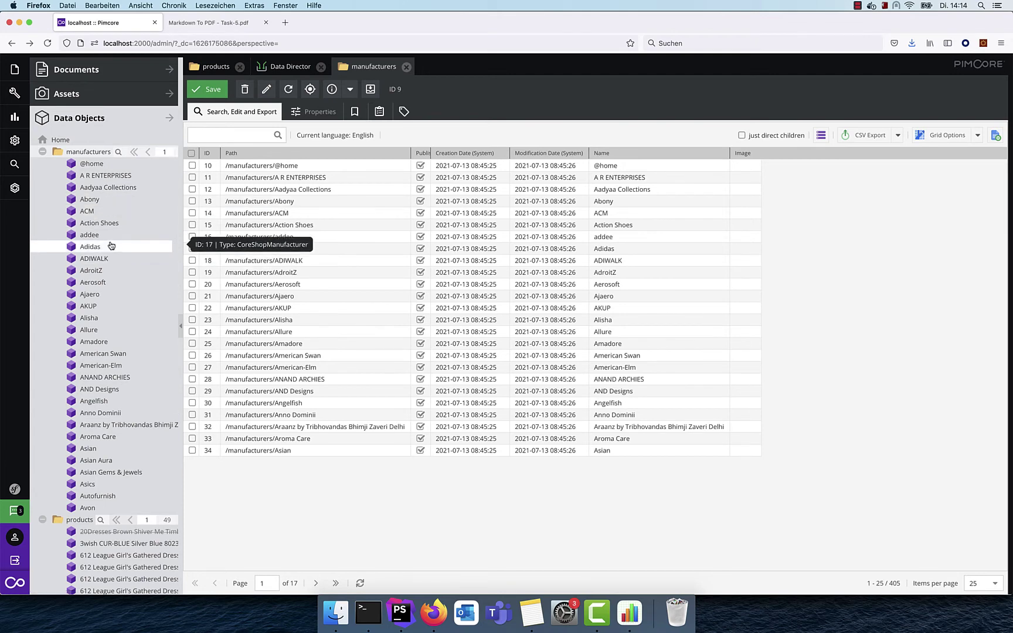
pyautogui.click(895, 135)
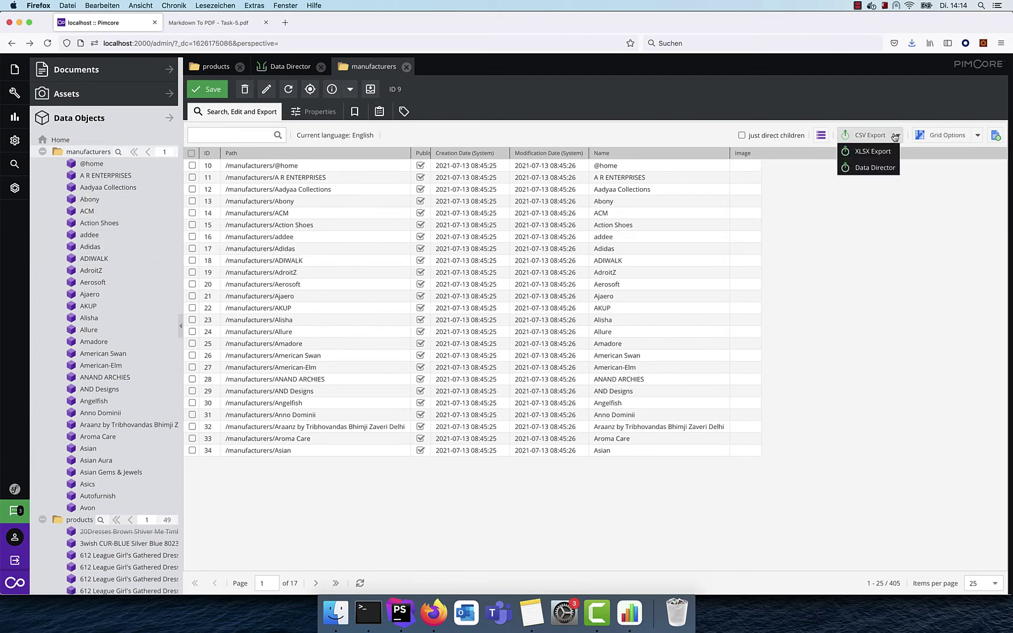
pyautogui.click(875, 168)
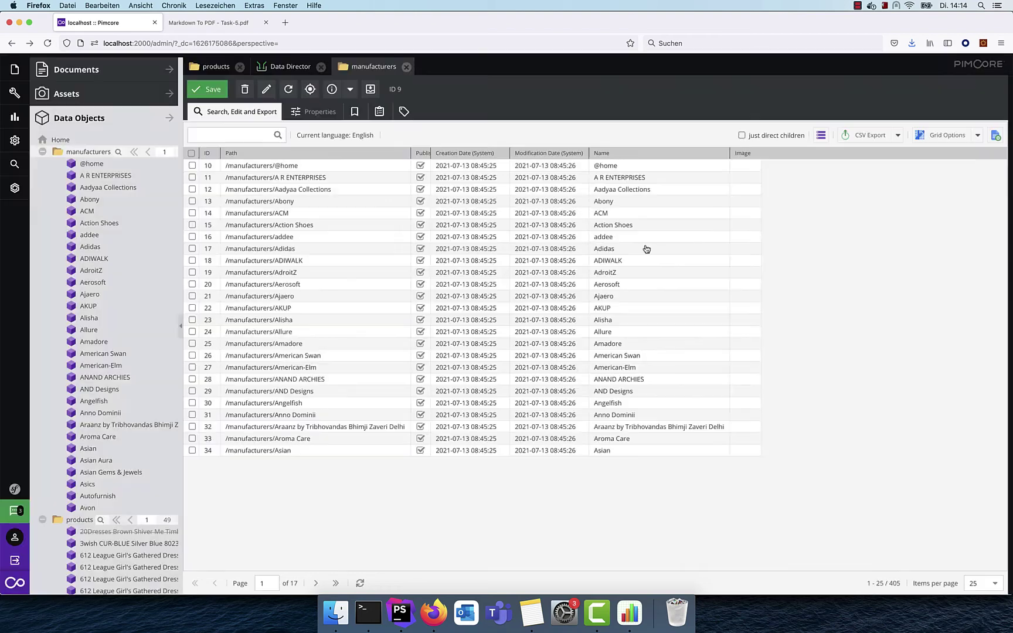
pyautogui.click(643, 246)
# Examine the filter condition of the Product Export JSON dataport and return to the manufacturers grid
pyautogui.click(286, 69)
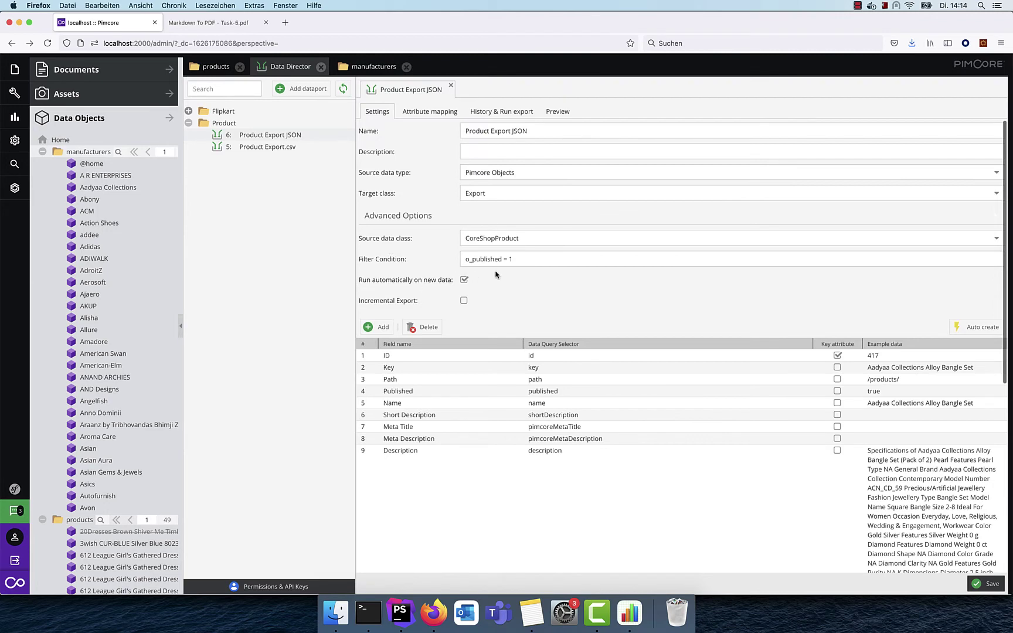
pyautogui.tripleClick(531, 261)
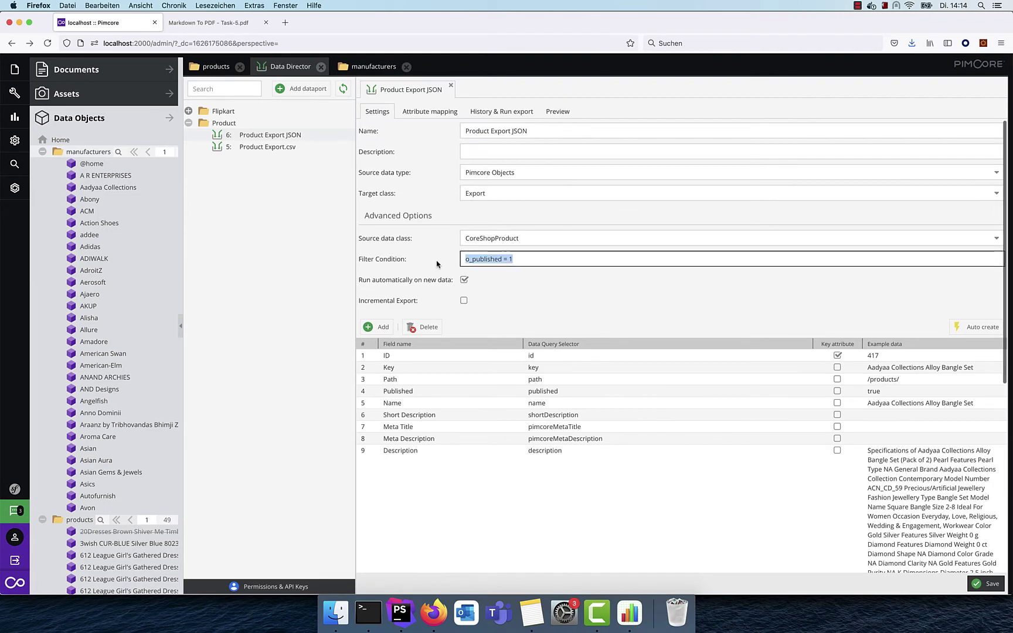
pyautogui.click(89, 154)
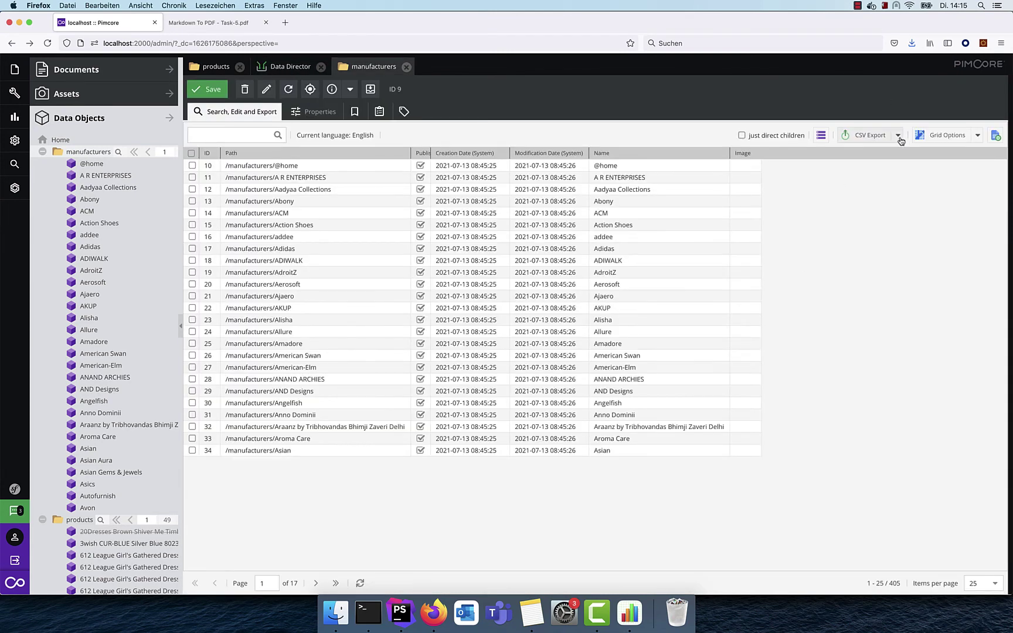
# View the Data Director export's dataport and language settings for the selected products and cancel the dialog
pyautogui.click(79, 520)
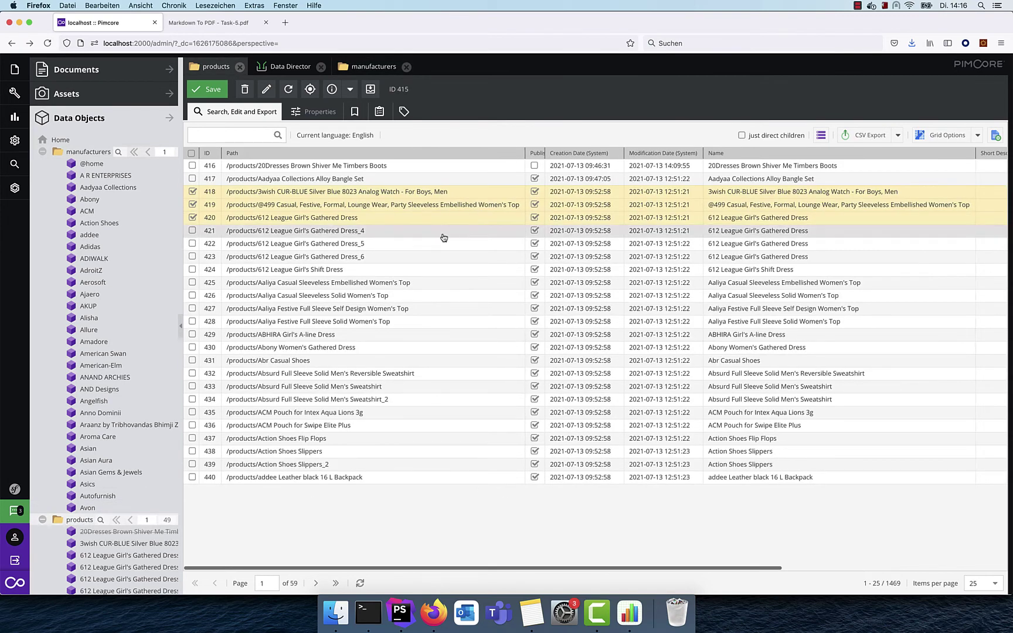
pyautogui.click(897, 136)
pyautogui.click(876, 171)
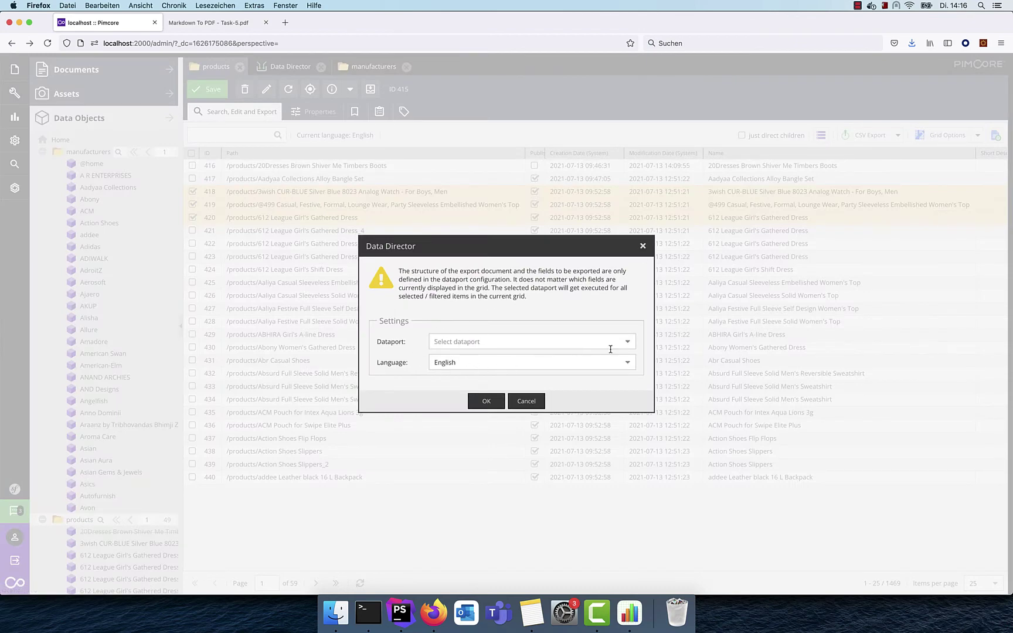
pyautogui.click(530, 403)
# Open the CoreShopProduct class definition and inspect the settings of its localized name field
pyautogui.click(286, 72)
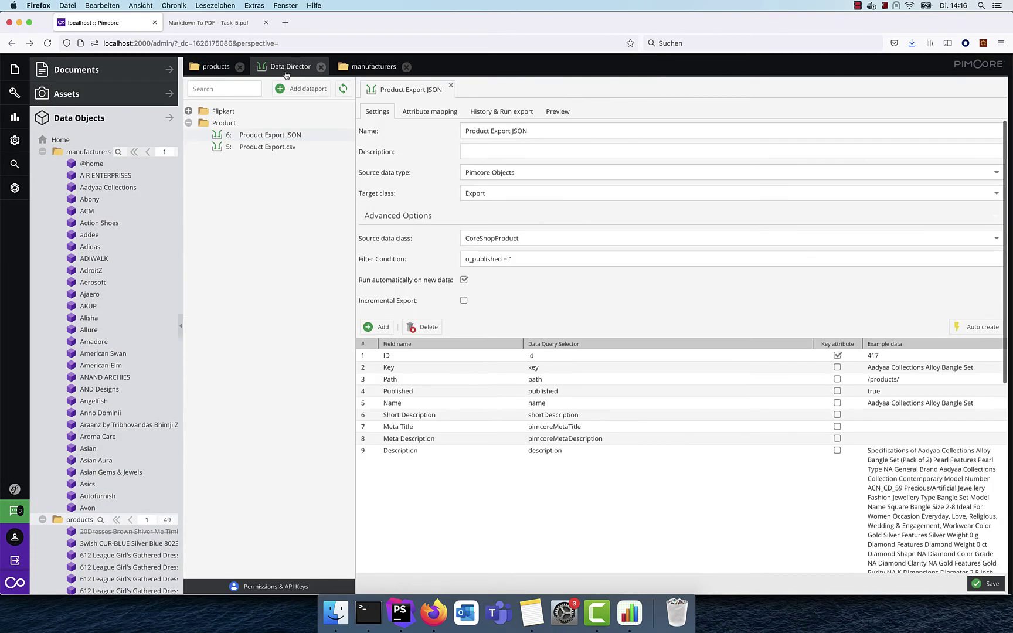
pyautogui.click(15, 140)
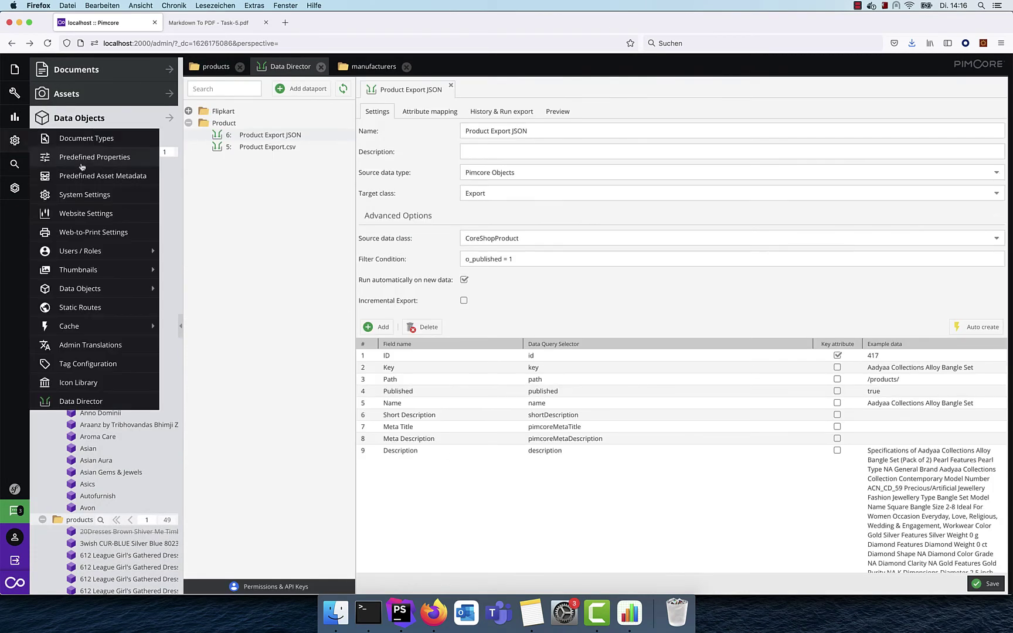
pyautogui.moveTo(135, 288)
pyautogui.click(233, 290)
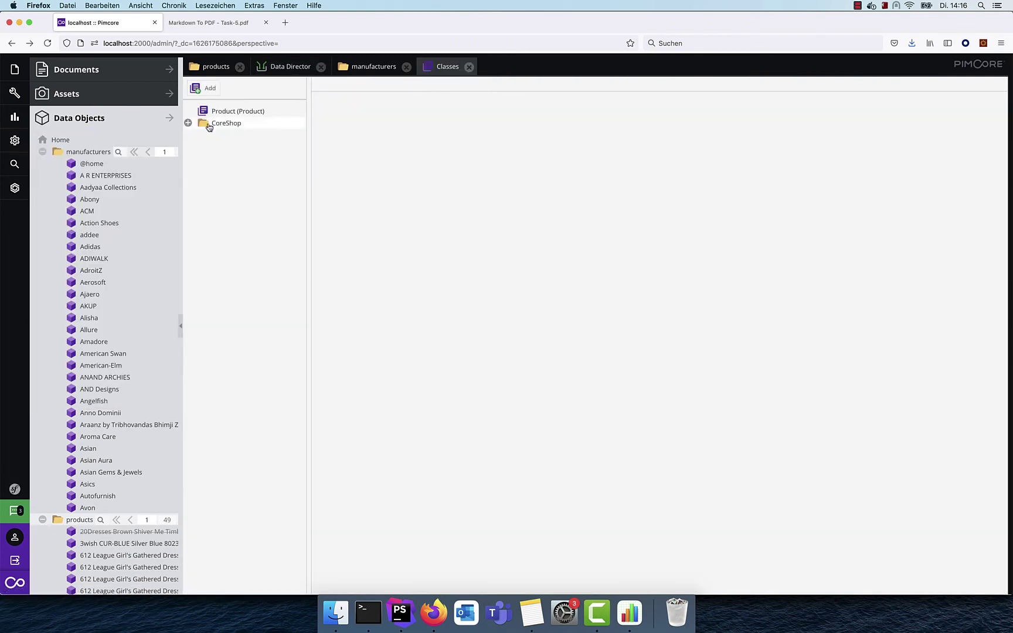
pyautogui.click(188, 123)
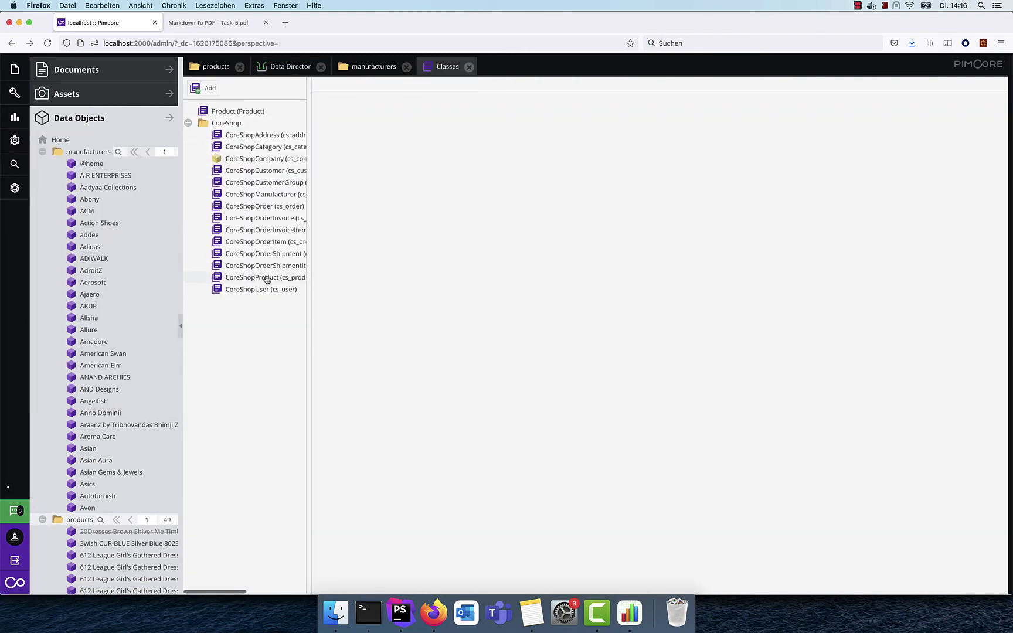
pyautogui.click(265, 278)
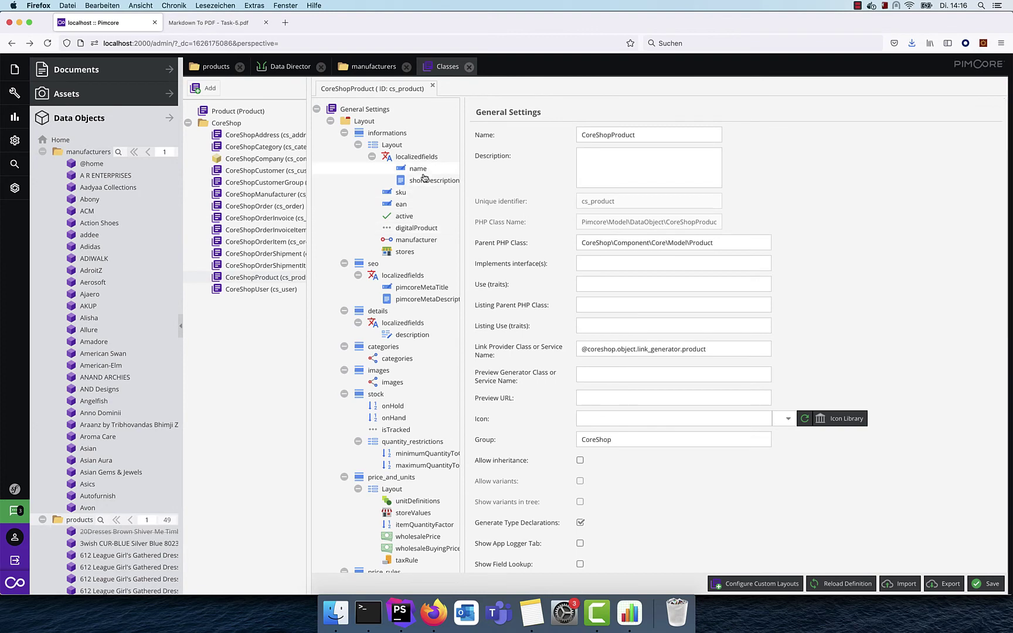
pyautogui.click(420, 170)
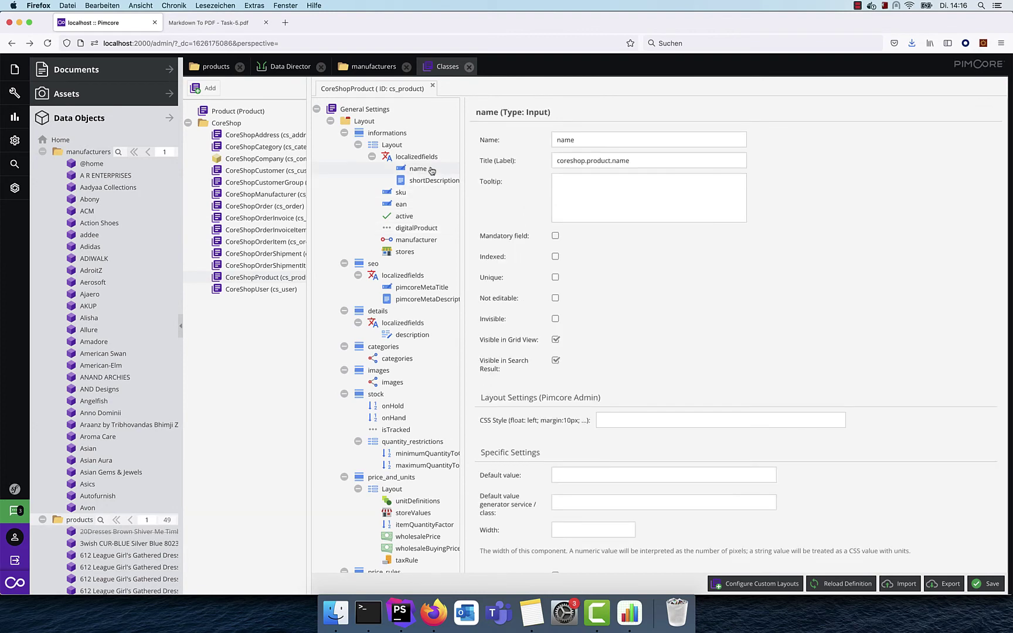
# Try the German variant name#de as the Name field's data query selector in Product Export JSON and restore it to name
pyautogui.click(290, 68)
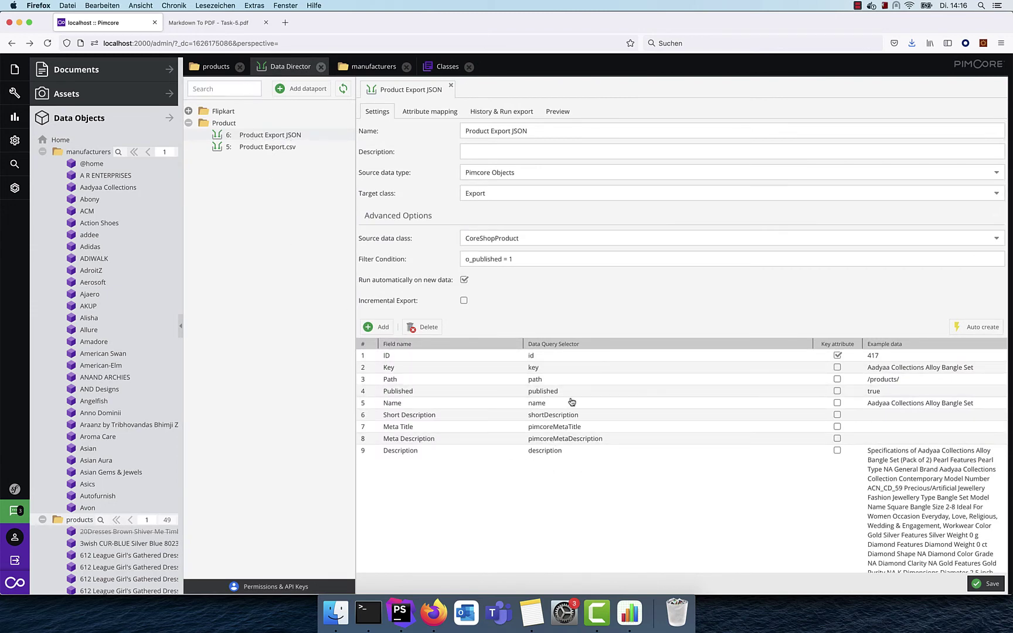
pyautogui.doubleClick(544, 405)
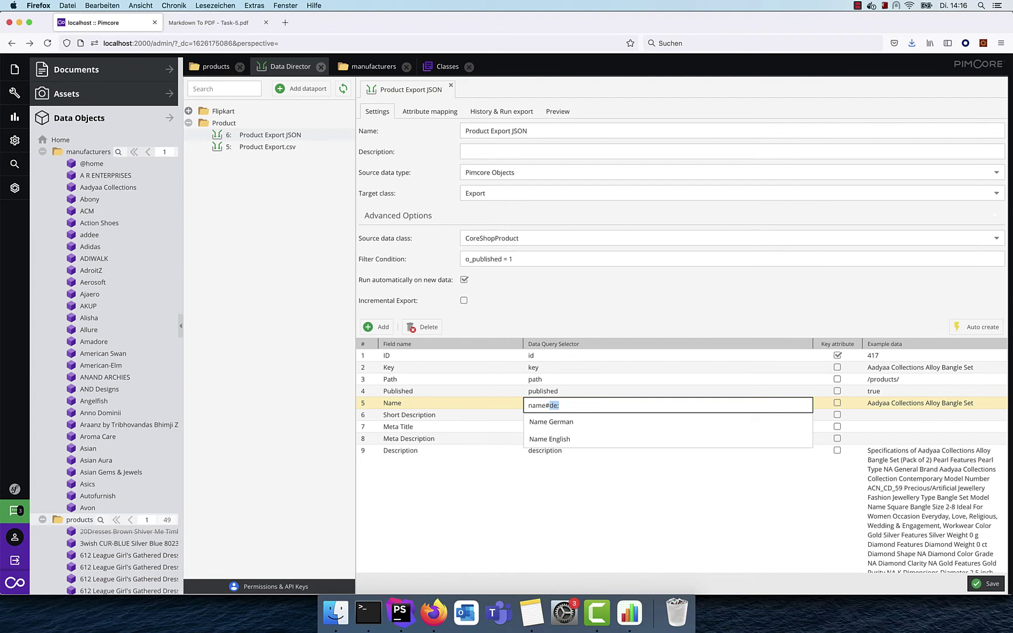
pyautogui.press('BackSpace')
pyautogui.press('BackSpace')
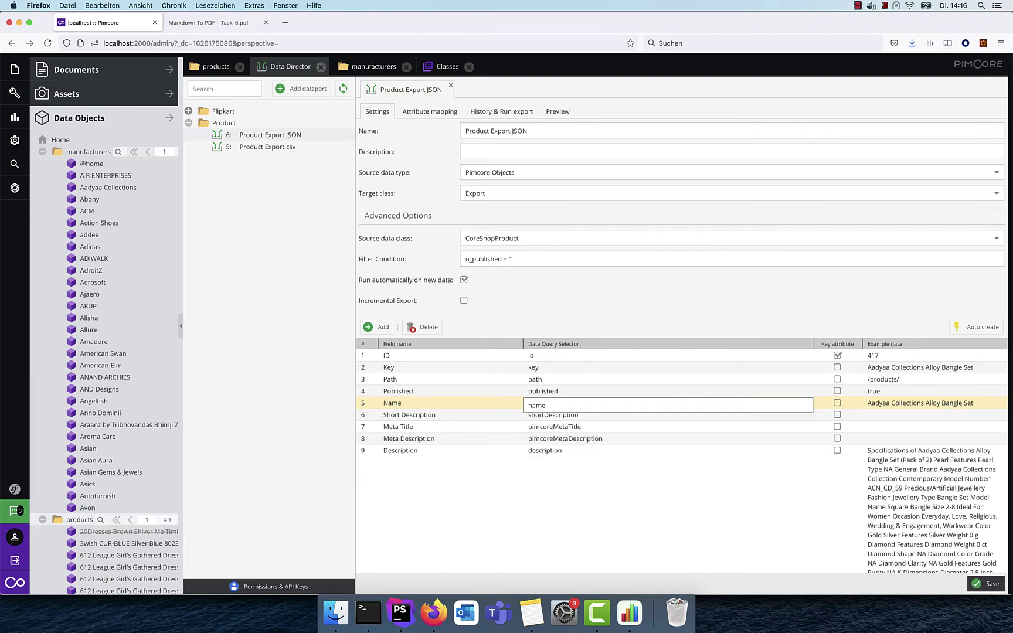
pyautogui.scroll(-10, 565, 389)
pyautogui.scroll(10, 588, 302)
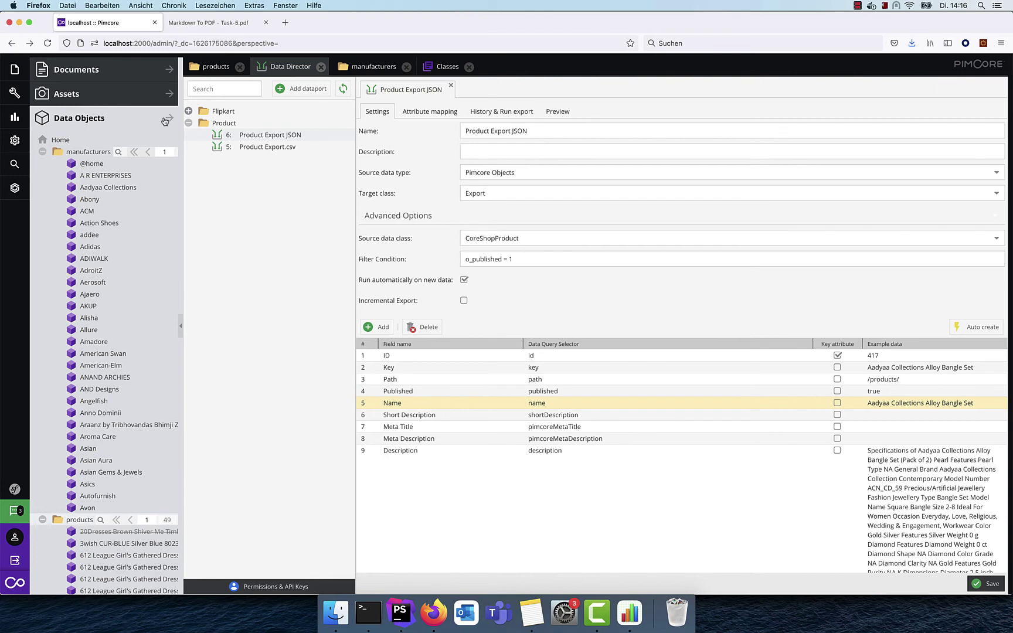
# Open the 3wish CUR-BLUE Silver Blue 8023 Analog Watch product and compare its English and German names
pyautogui.click(105, 545)
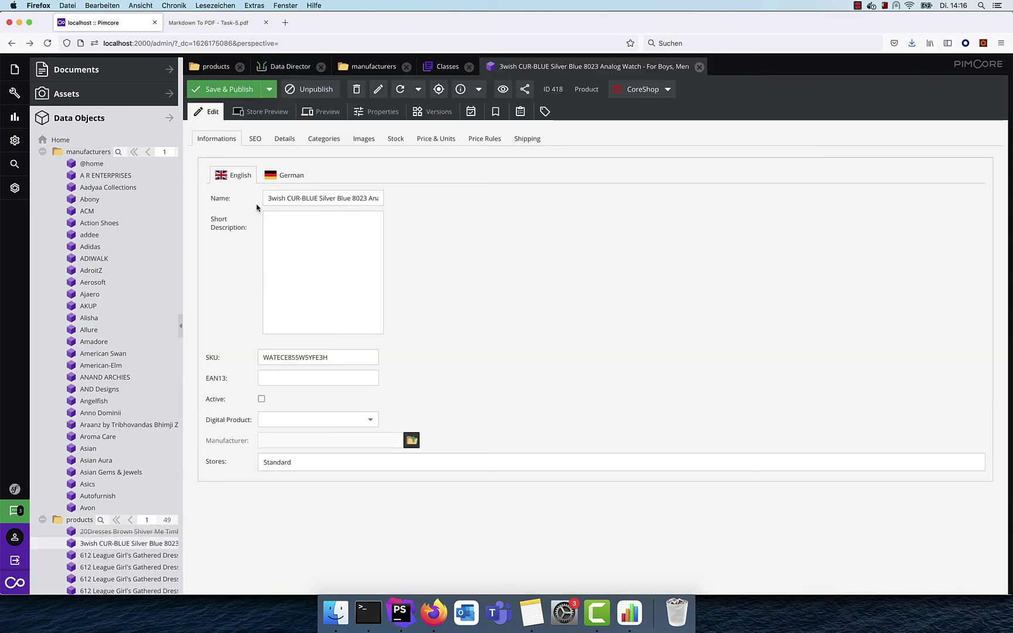
pyautogui.moveTo(269, 199); pyautogui.dragTo(420, 202)
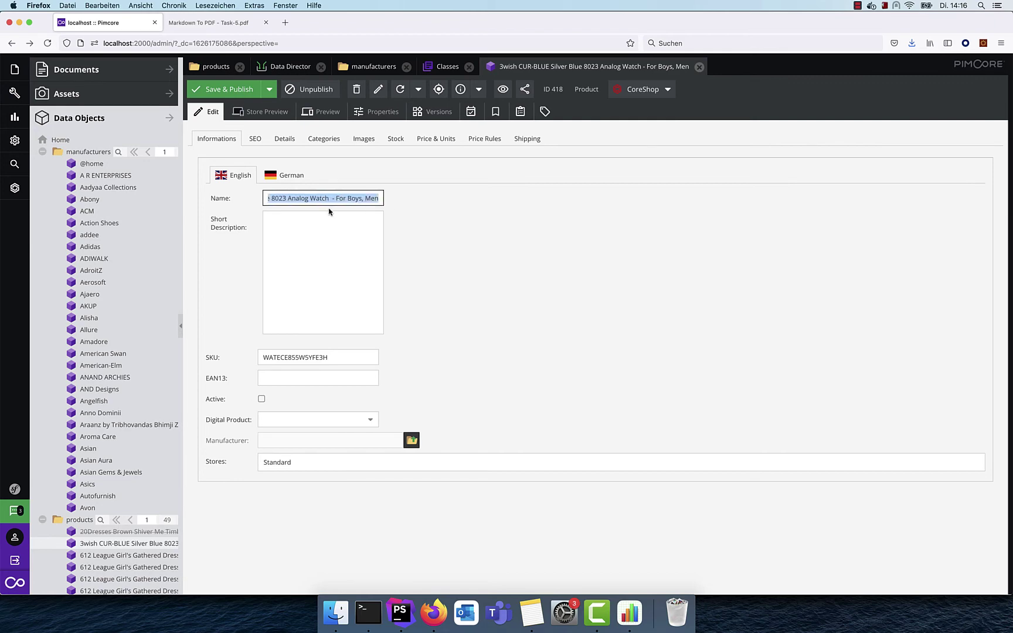
pyautogui.moveTo(290, 195); pyautogui.dragTo(201, 201)
pyautogui.click(290, 175)
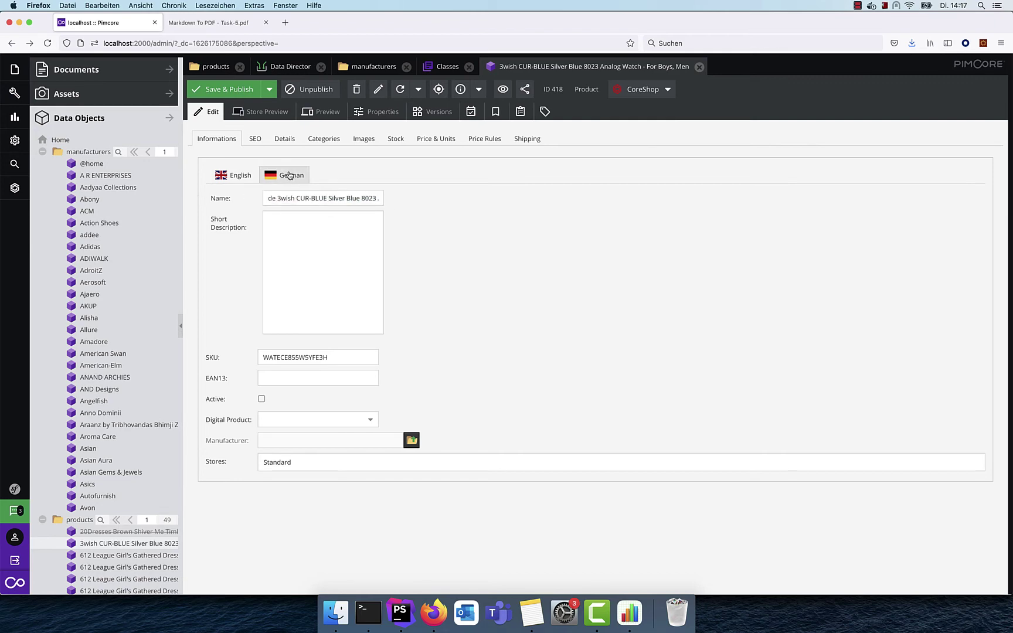
pyautogui.moveTo(279, 198); pyautogui.dragTo(267, 198)
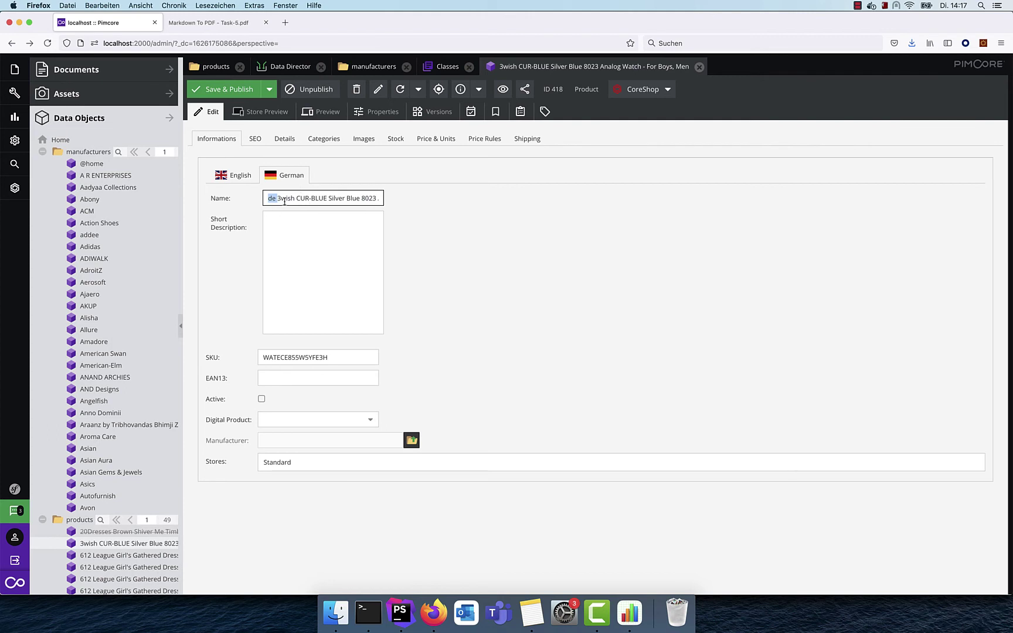
pyautogui.click(282, 200)
pyautogui.moveTo(268, 199); pyautogui.dragTo(219, 194)
pyautogui.moveTo(276, 200); pyautogui.dragTo(260, 199)
# Export the three selected products through Data Director with Product Export.csv in English and open the resulting file
pyautogui.click(213, 69)
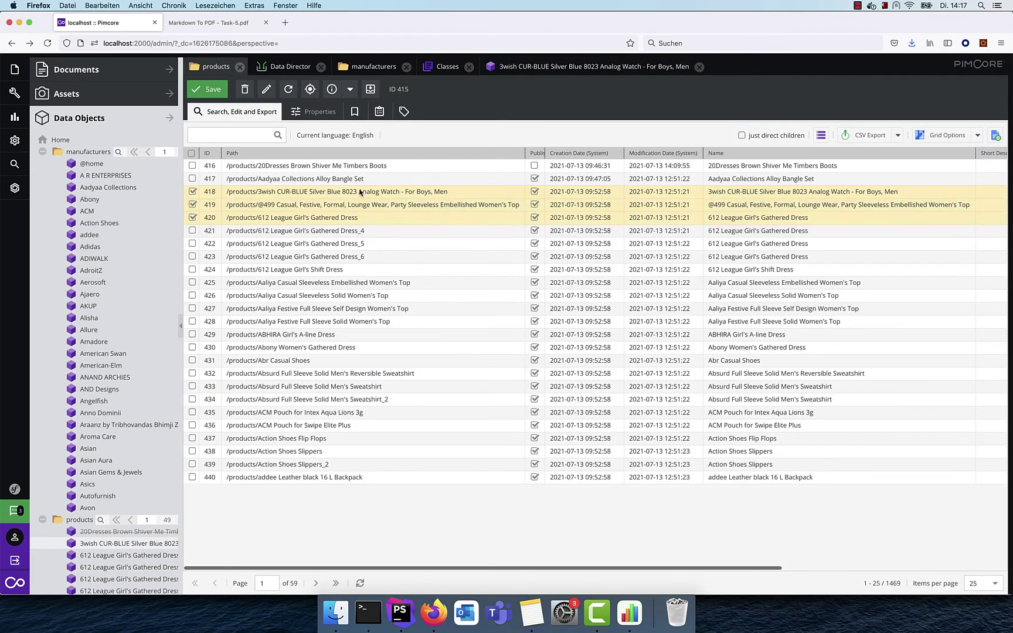
pyautogui.click(898, 136)
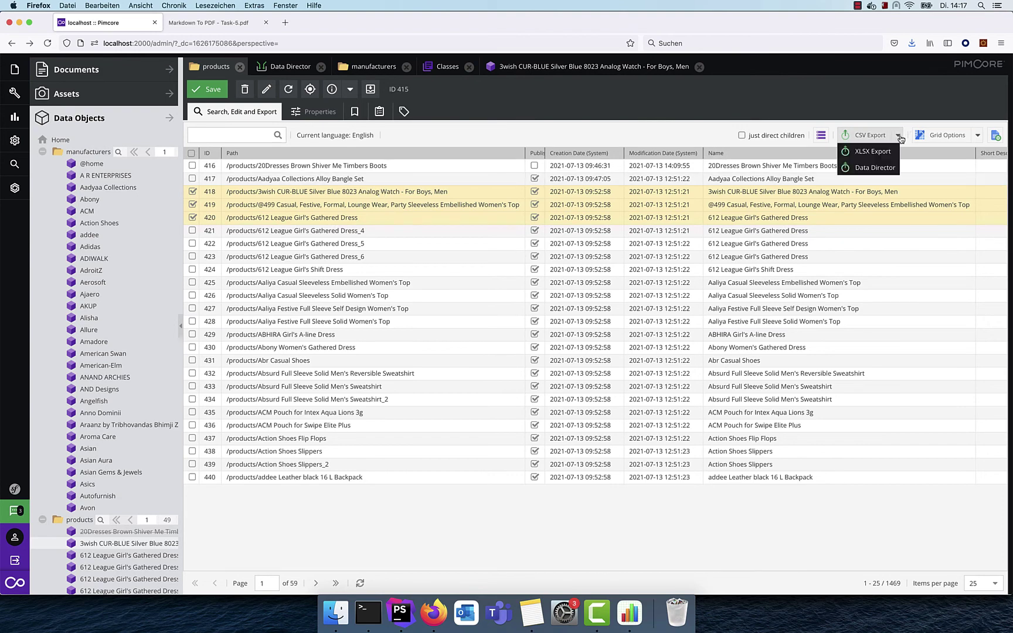
pyautogui.click(865, 169)
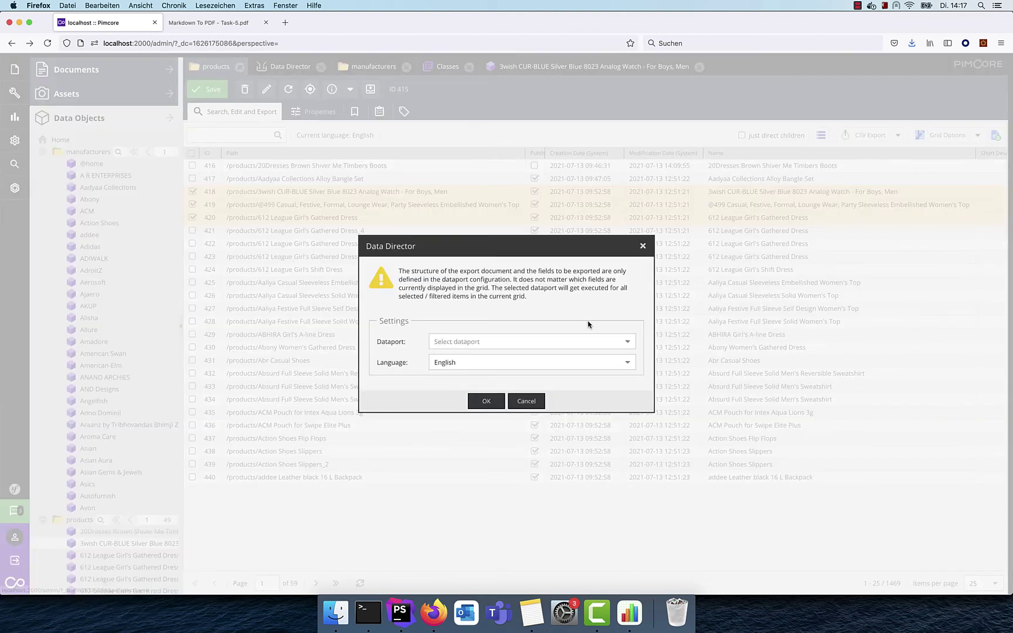
pyautogui.click(627, 343)
pyautogui.click(505, 378)
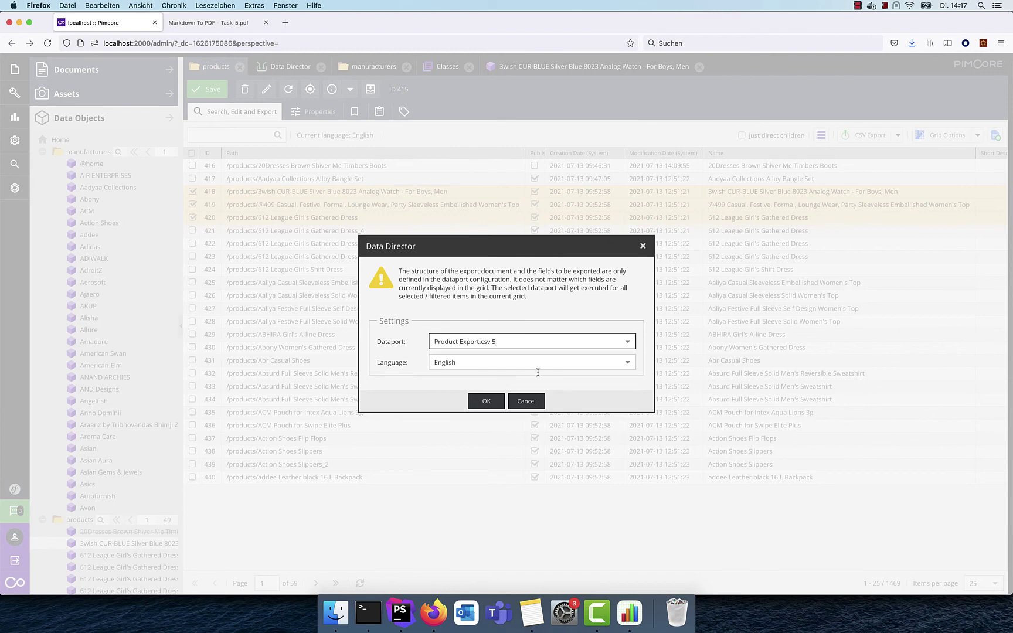
pyautogui.click(486, 401)
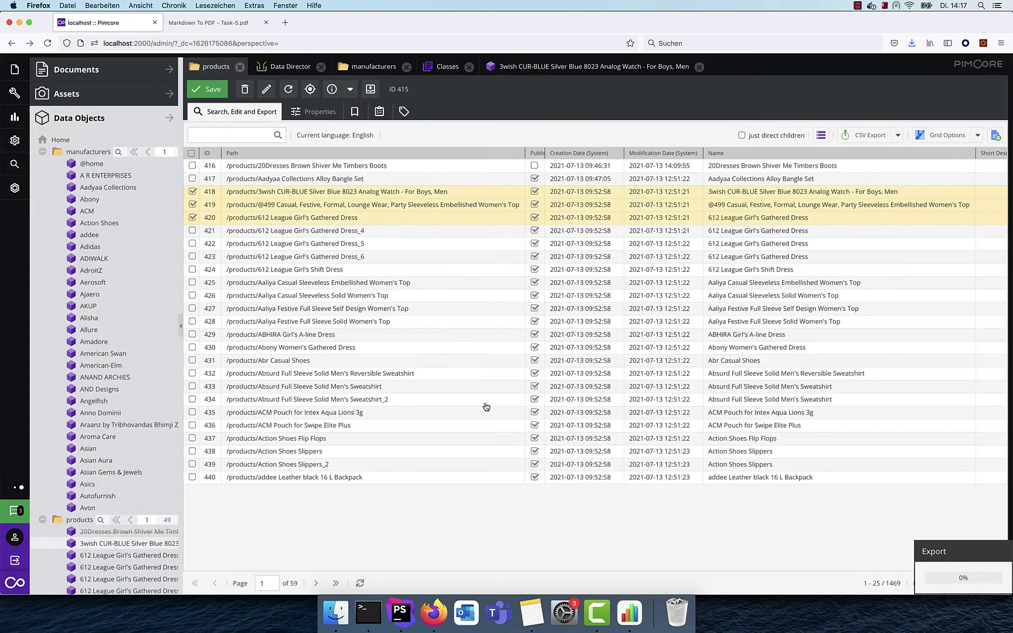
pyautogui.click(510, 343)
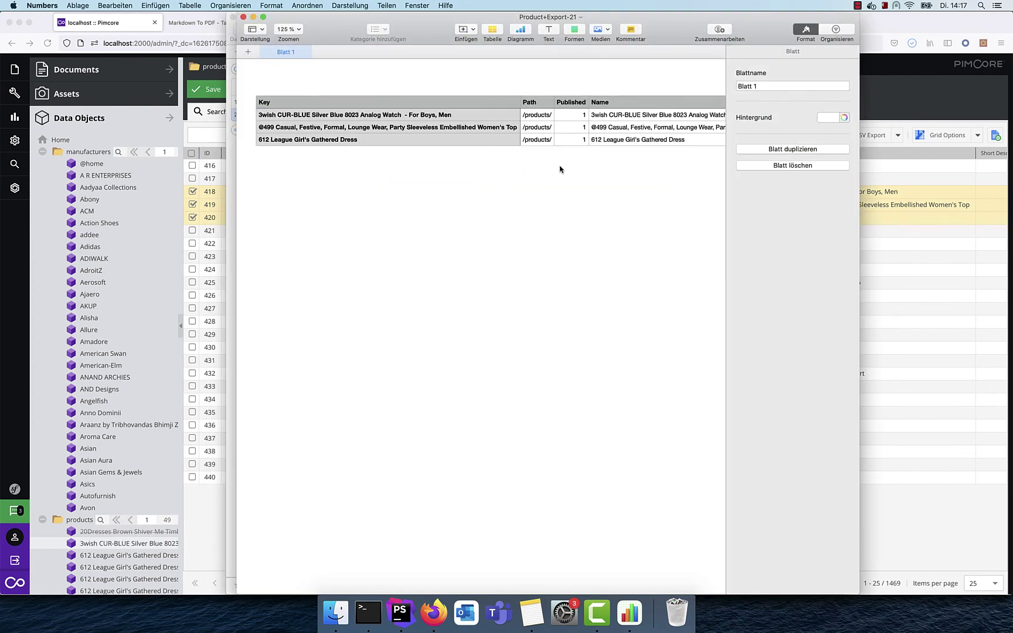
# Inspect the English product names in the Name column of the exported spreadsheet
pyautogui.hscroll(3, 583, 167)
pyautogui.click(531, 127)
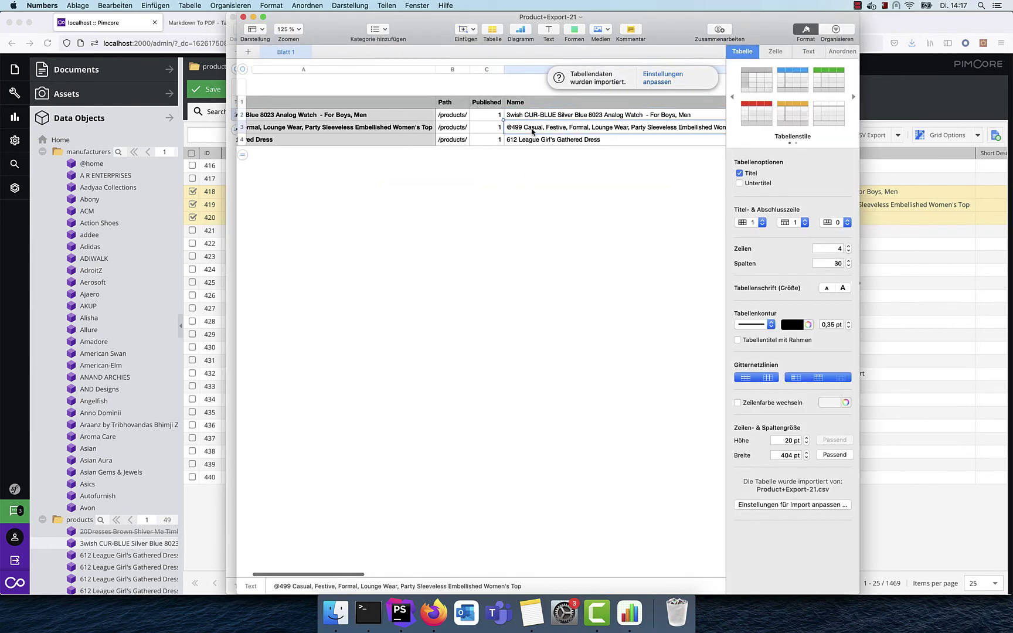
pyautogui.click(532, 140)
# Switch to Firefox, export the three selected products through Data Director with Product Export.csv in German, and open the file in Numbers
pyautogui.click(907, 130)
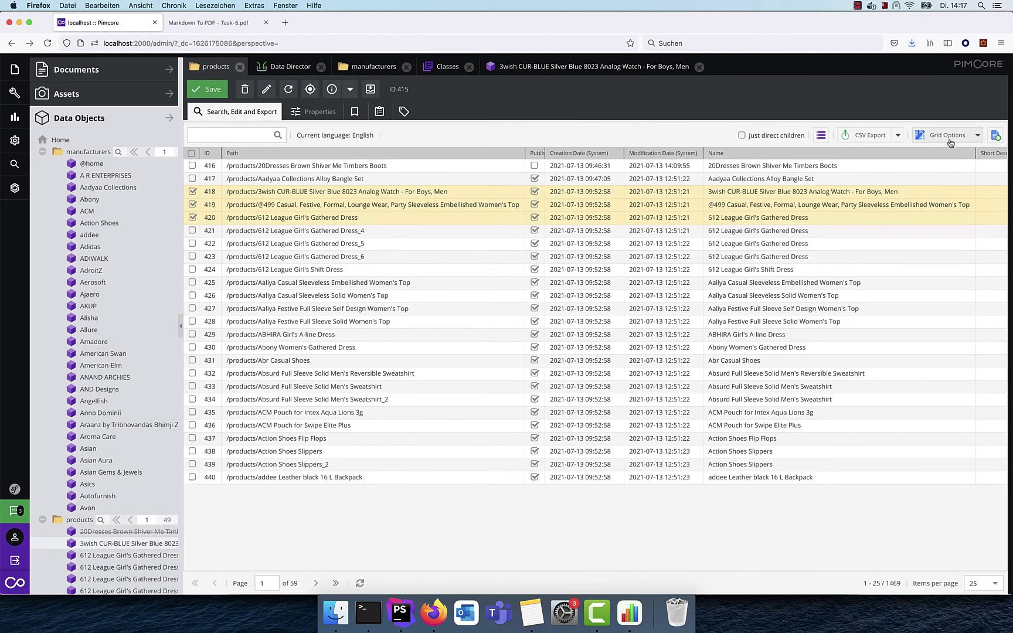
pyautogui.click(897, 135)
pyautogui.click(875, 167)
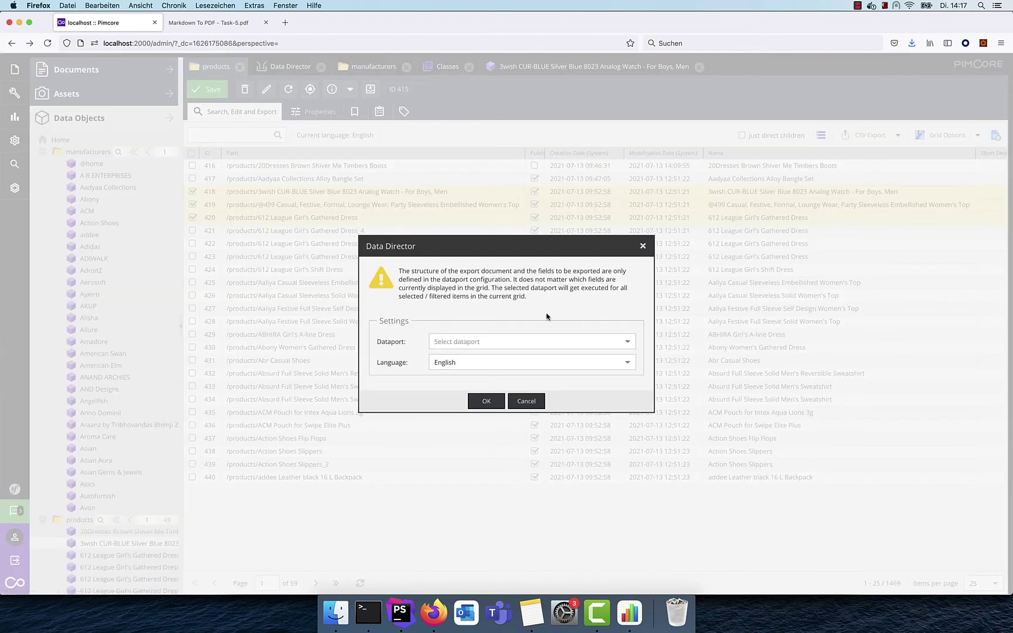
pyautogui.click(629, 344)
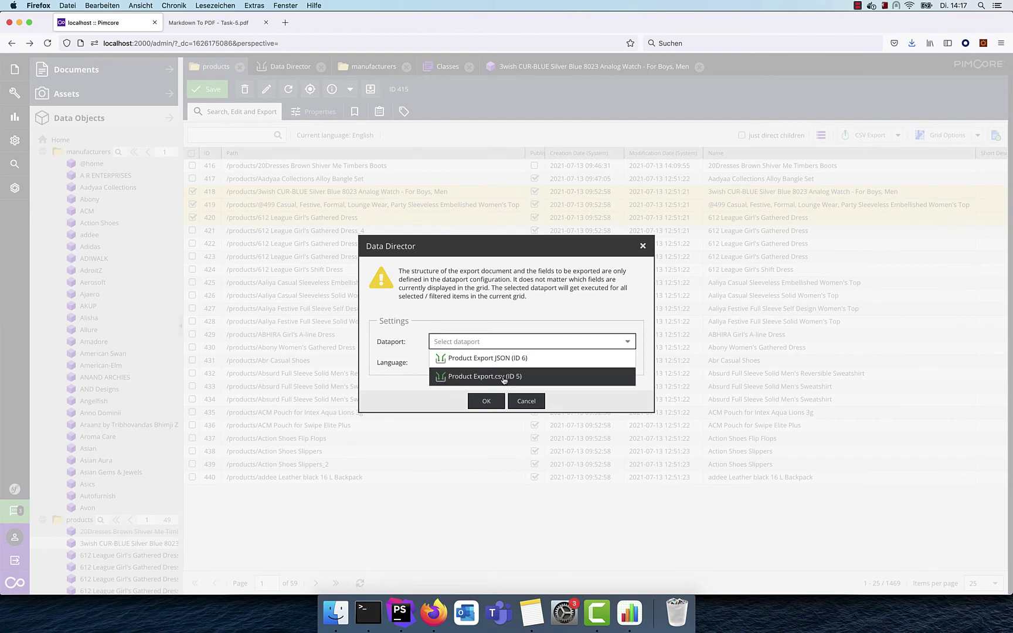
pyautogui.click(503, 378)
pyautogui.click(627, 363)
pyautogui.click(460, 397)
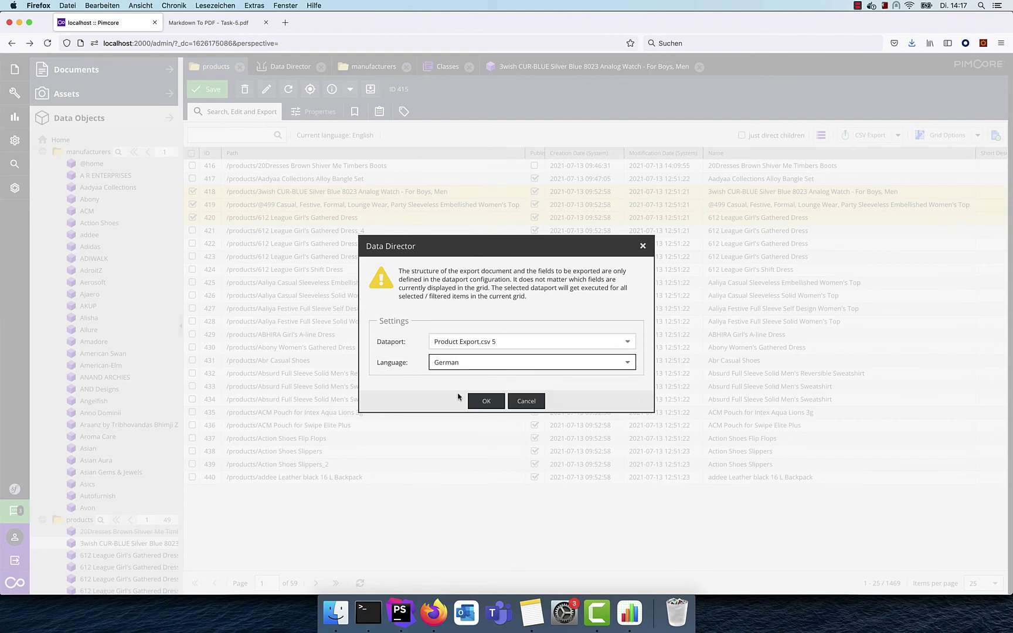
pyautogui.click(486, 402)
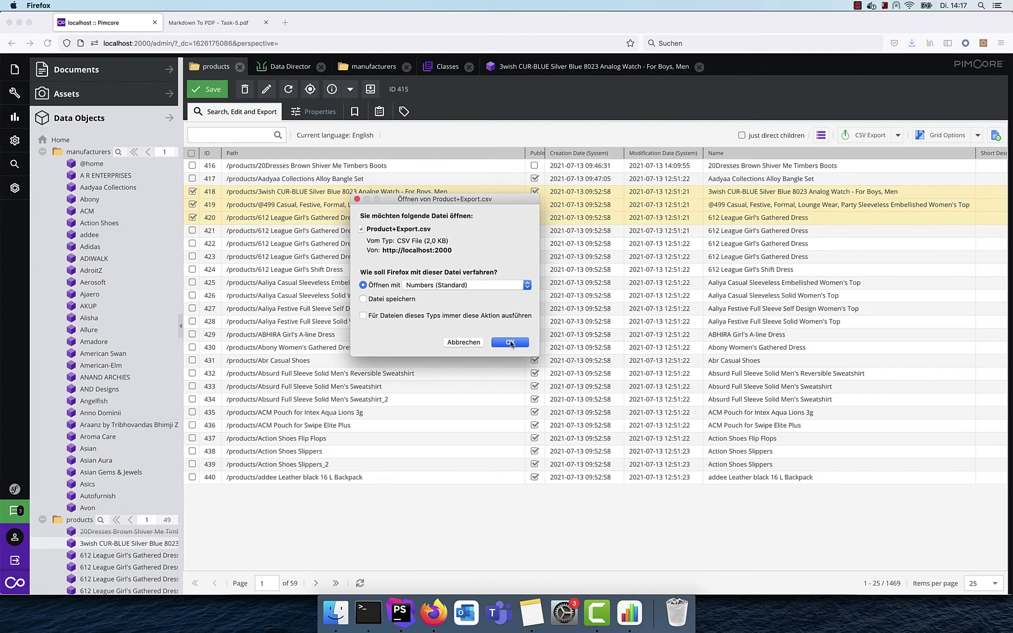
pyautogui.click(510, 343)
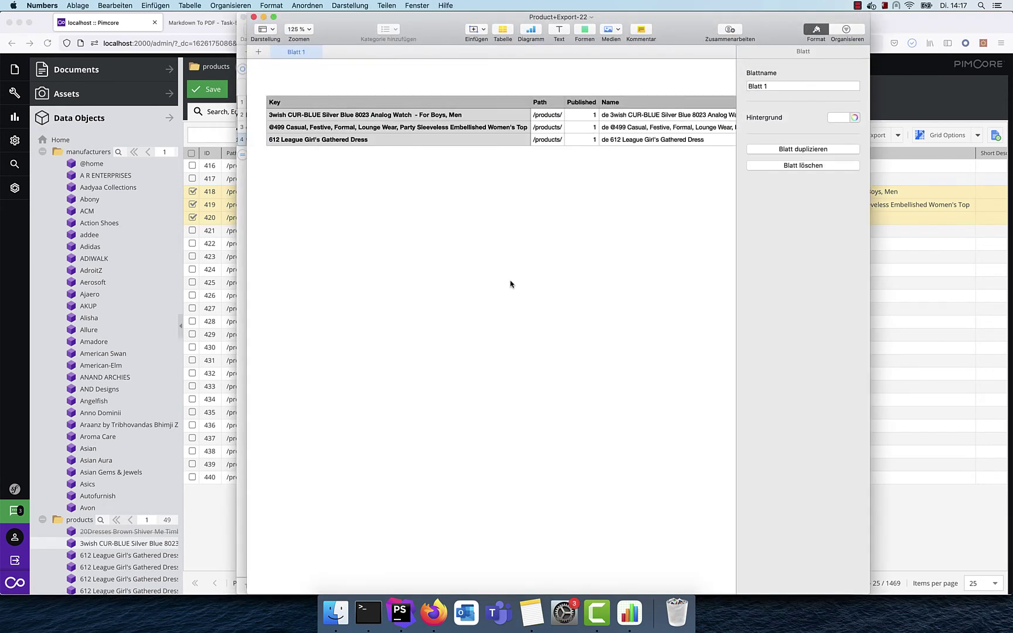
# Inspect the German product names in the new export's Name column, then return to Firefox
pyautogui.click(610, 115)
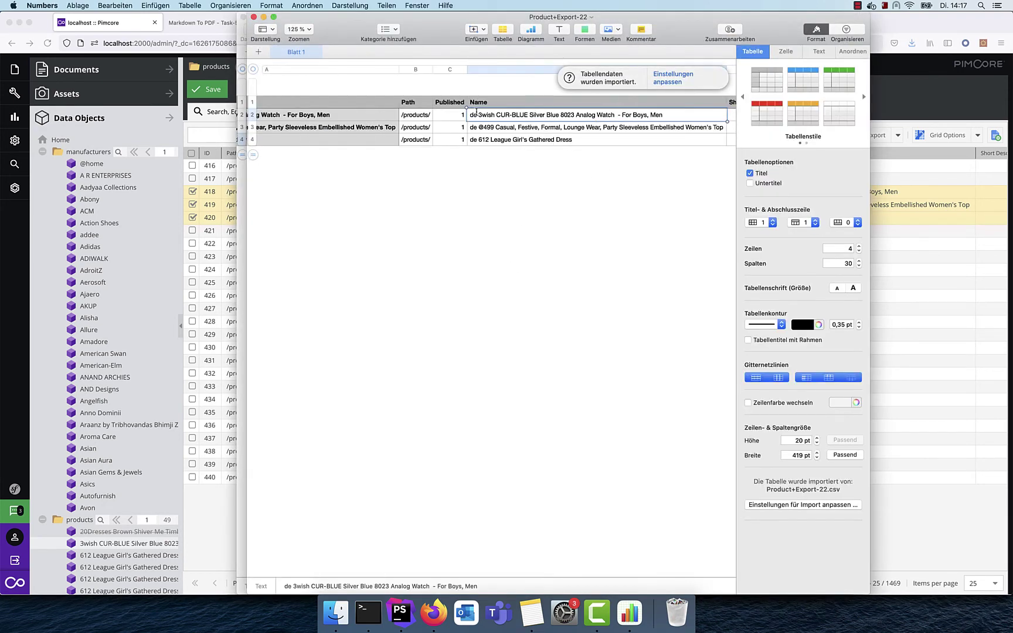
pyautogui.moveTo(467, 114); pyautogui.dragTo(459, 114)
pyautogui.click(902, 95)
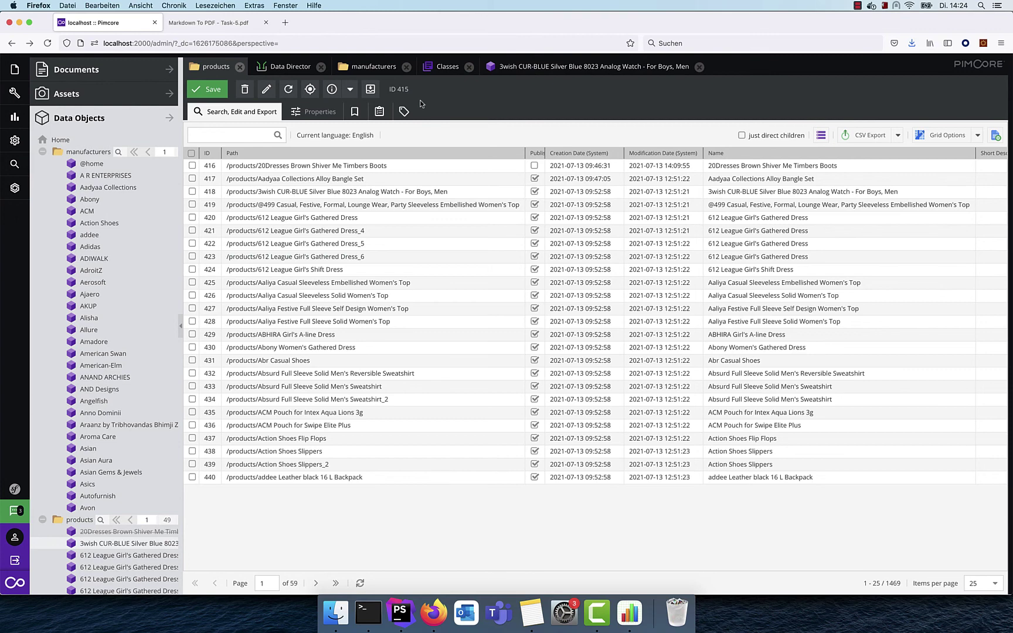
# In the Product Export.csv dataport's attribute mapping, apply the Save as asset template to the Result document action and save it
pyautogui.click(274, 69)
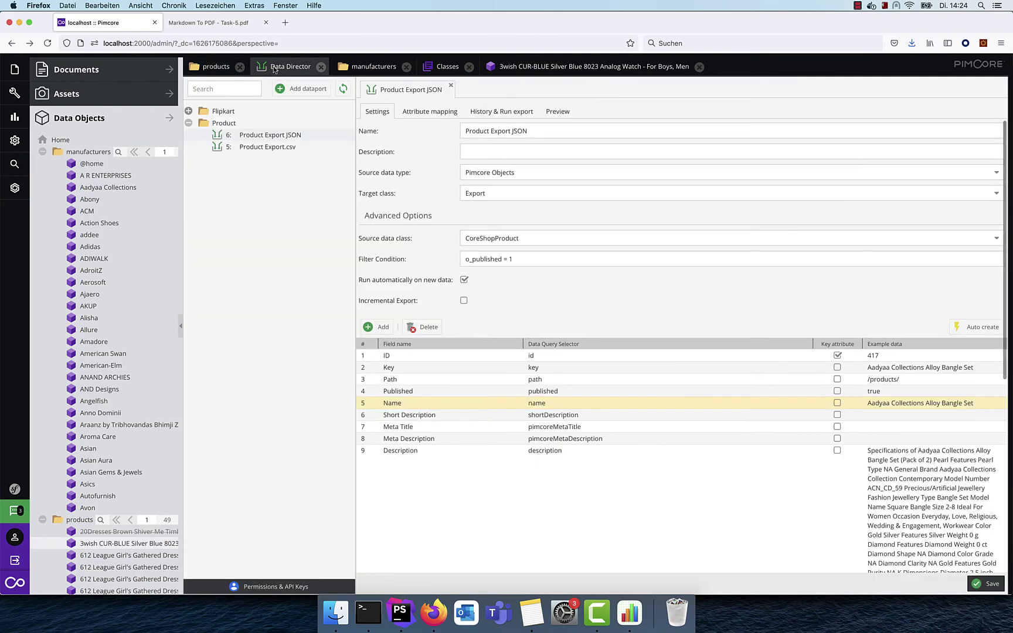
pyautogui.click(265, 147)
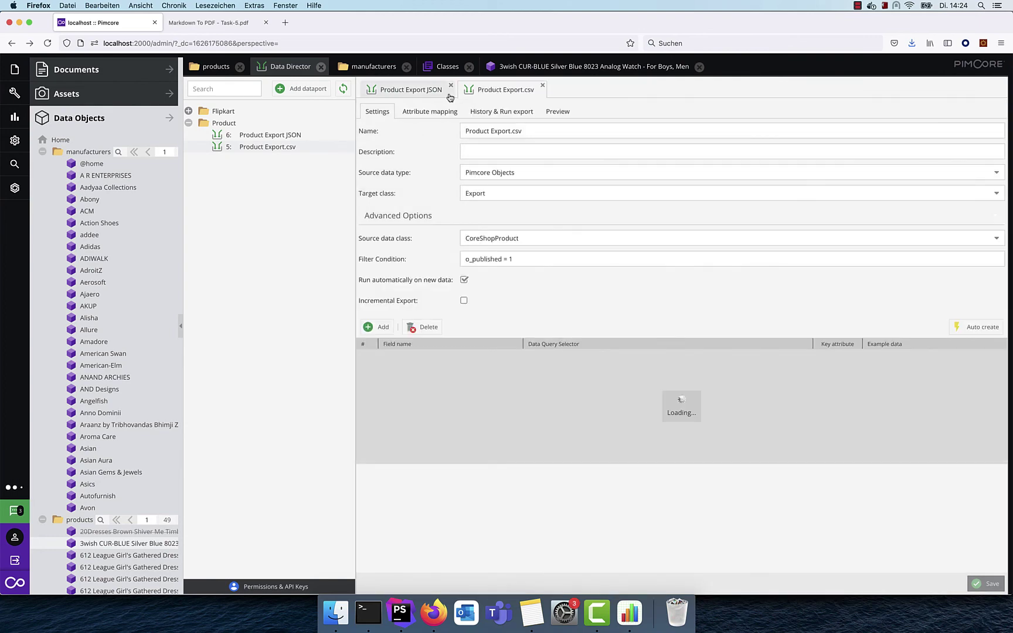
pyautogui.click(429, 112)
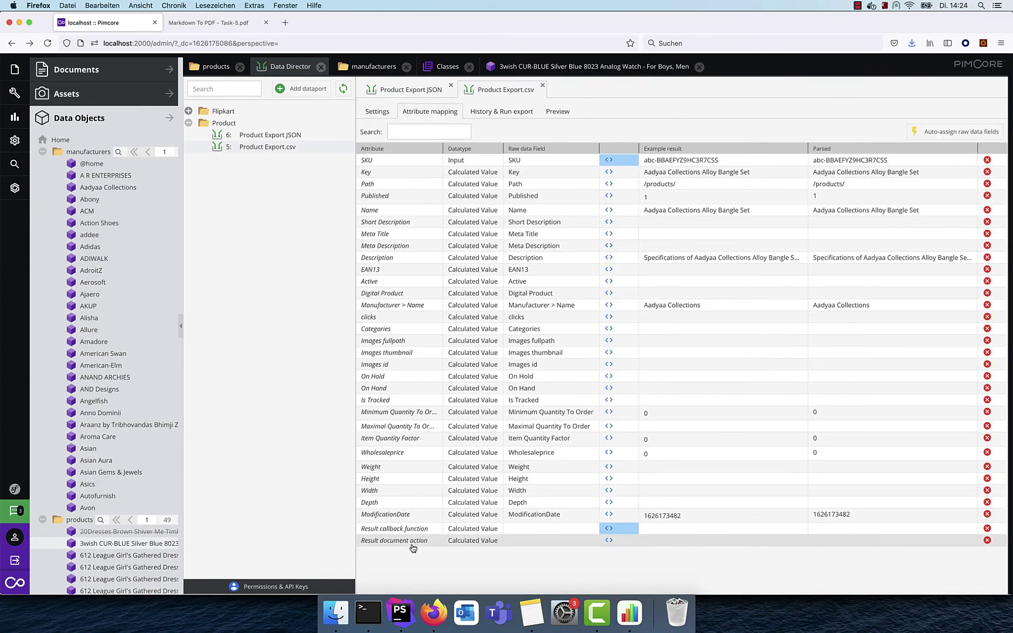
pyautogui.click(608, 540)
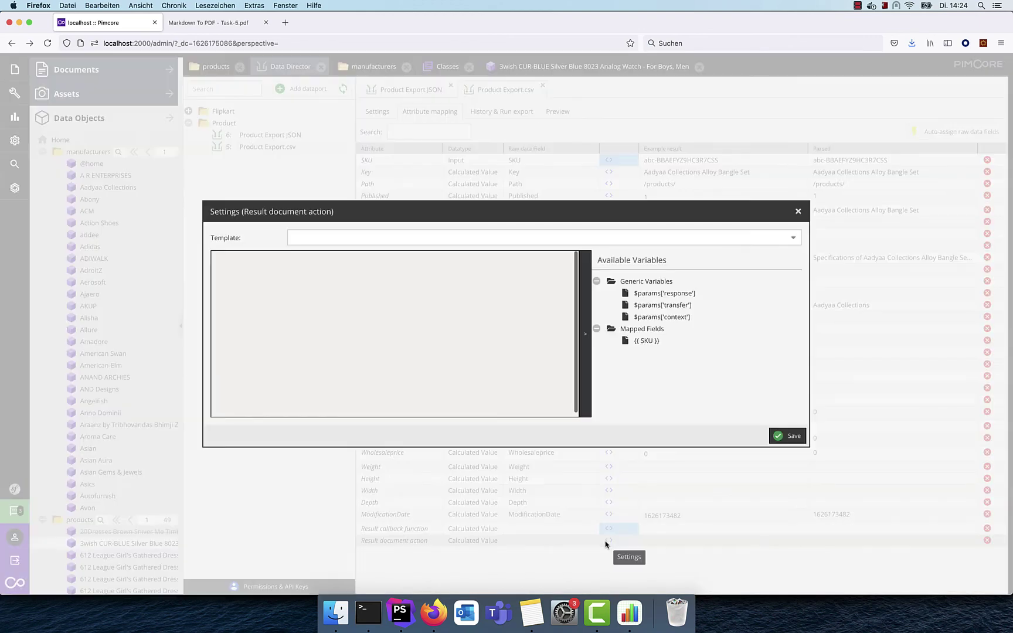
pyautogui.click(795, 238)
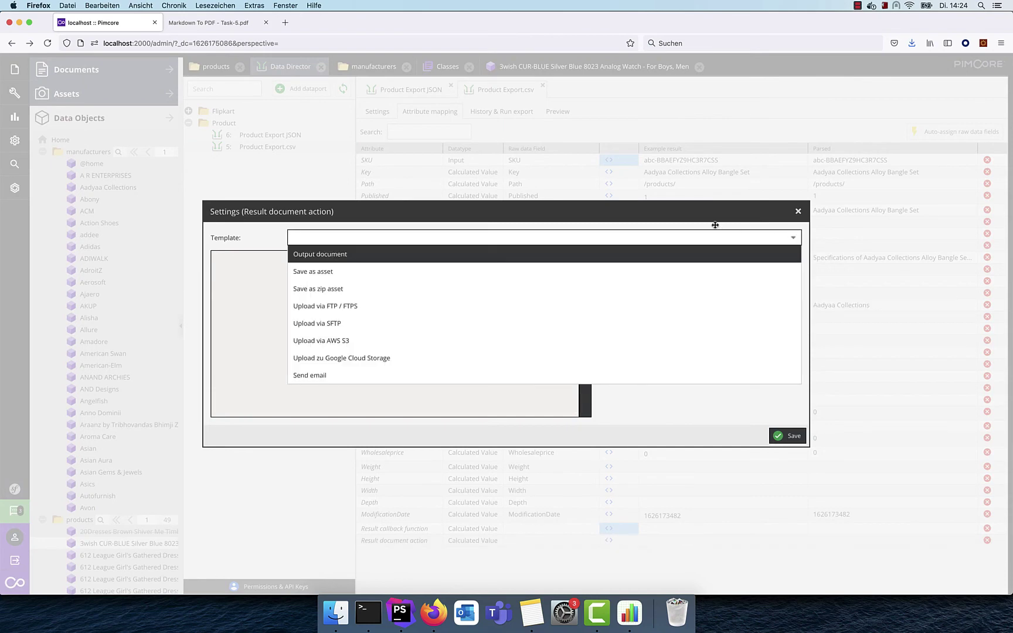
pyautogui.click(338, 271)
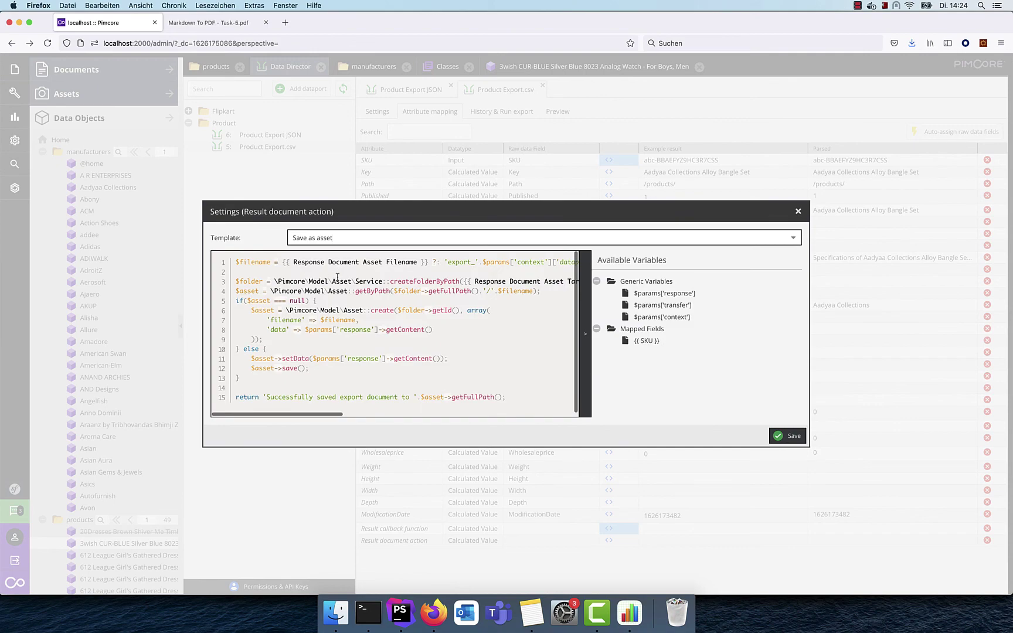
pyautogui.click(788, 439)
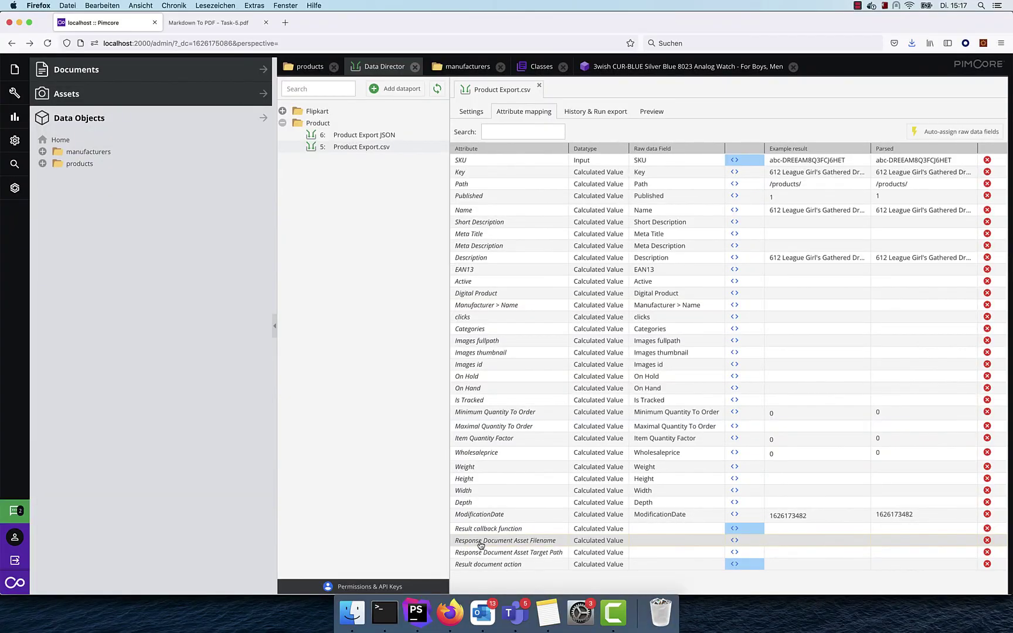
# Set the Response Document Asset Filename attribute to export.csv and save it
pyautogui.click(549, 544)
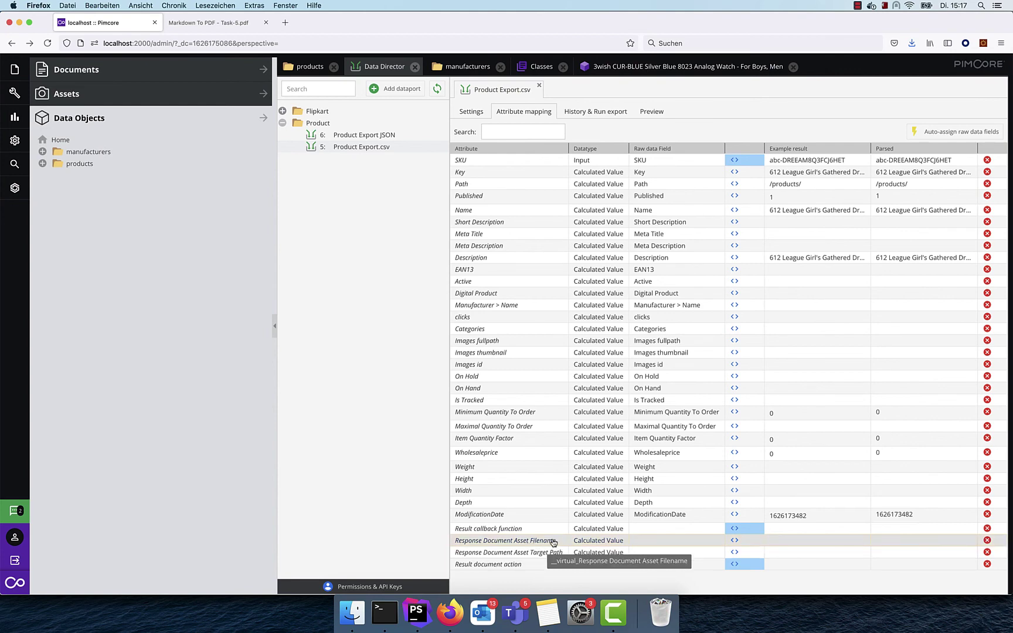
pyautogui.click(735, 540)
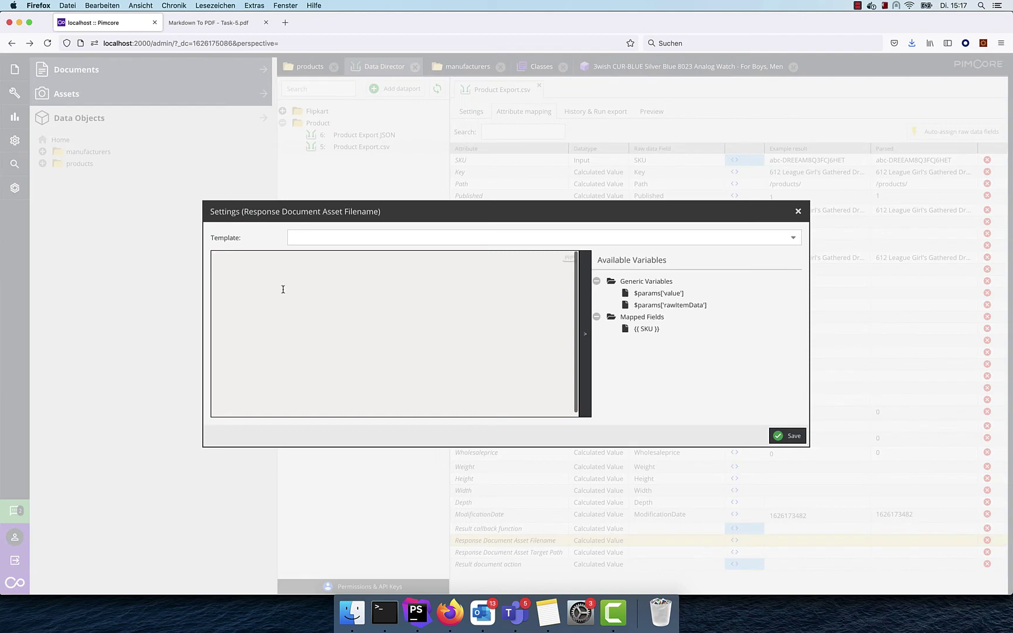
pyautogui.click(282, 289)
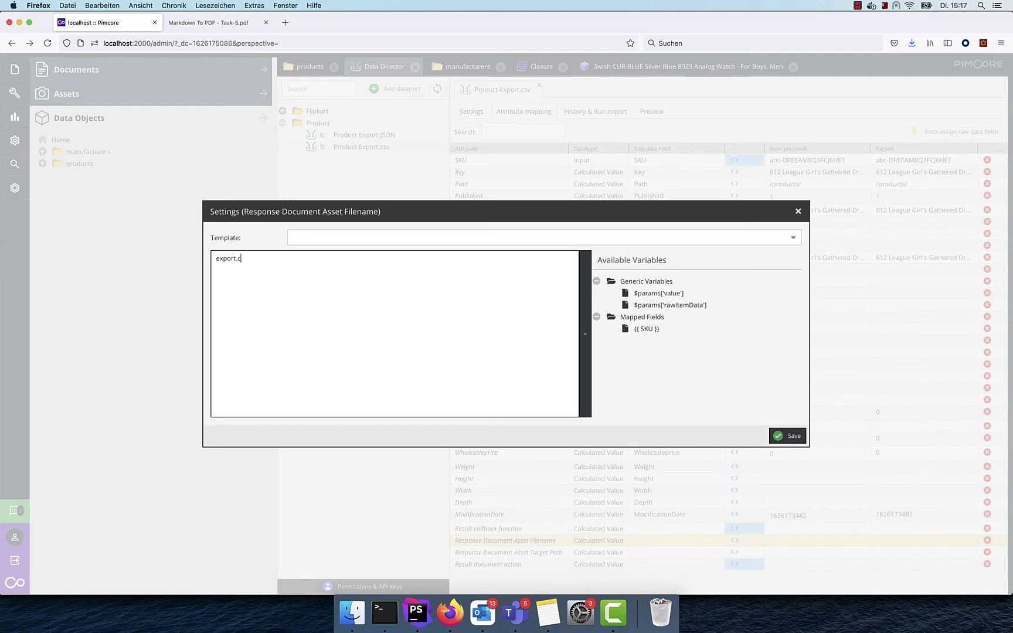
pyautogui.click(793, 436)
pyautogui.click(736, 552)
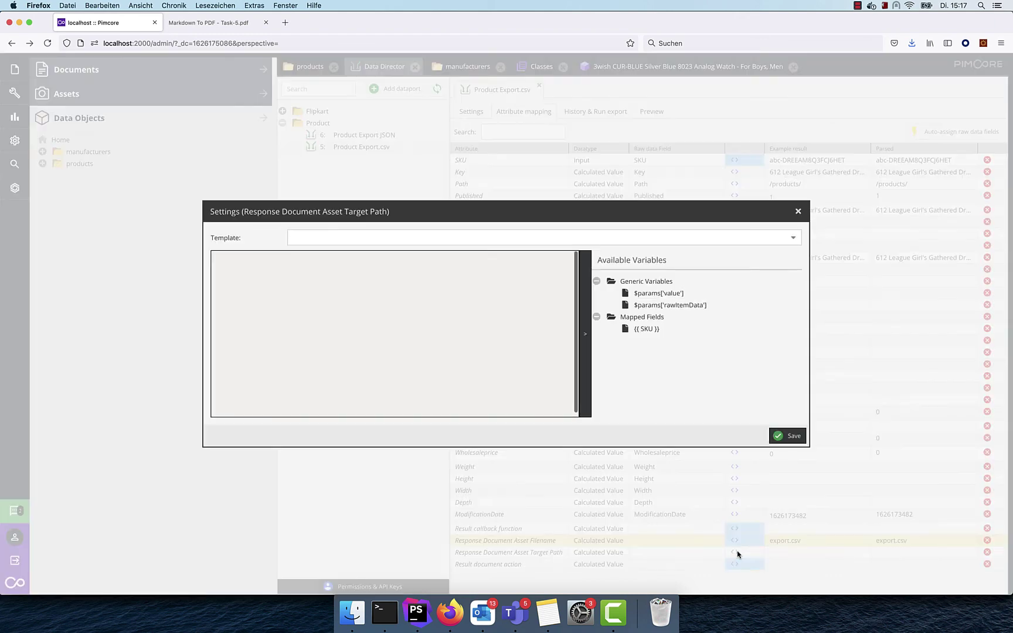
pyautogui.click(798, 212)
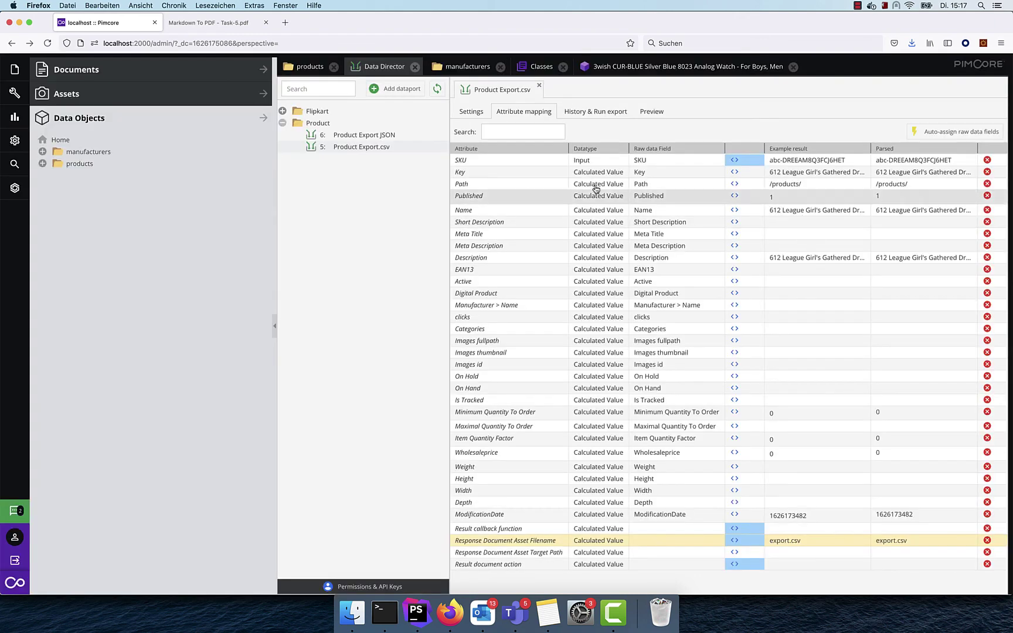
# Create a folder named exports under Home in the asset tree
pyautogui.click(223, 100)
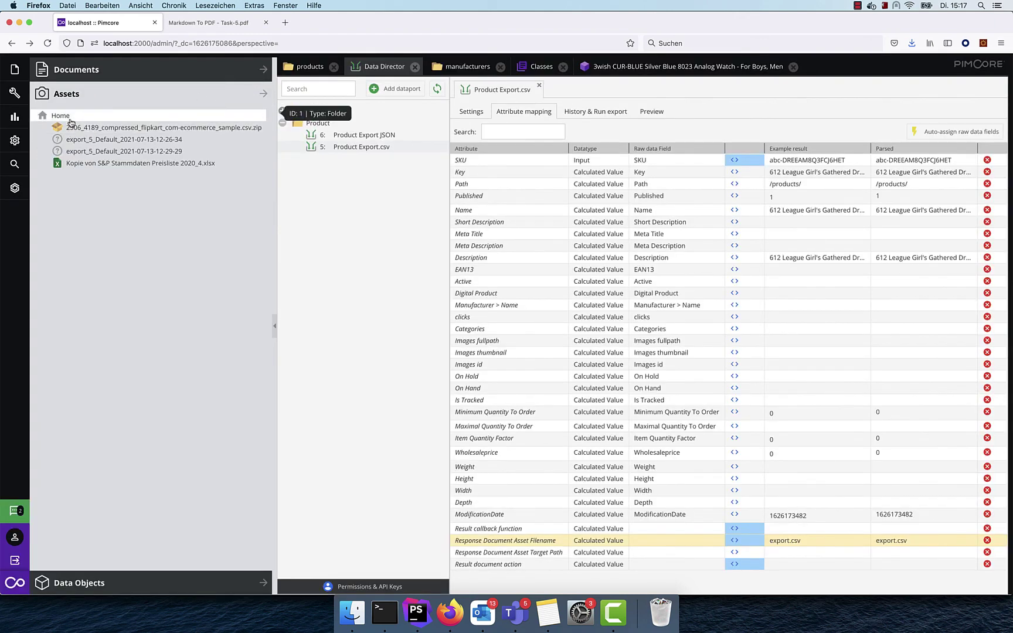
pyautogui.rightClick(70, 118)
pyautogui.moveTo(107, 129)
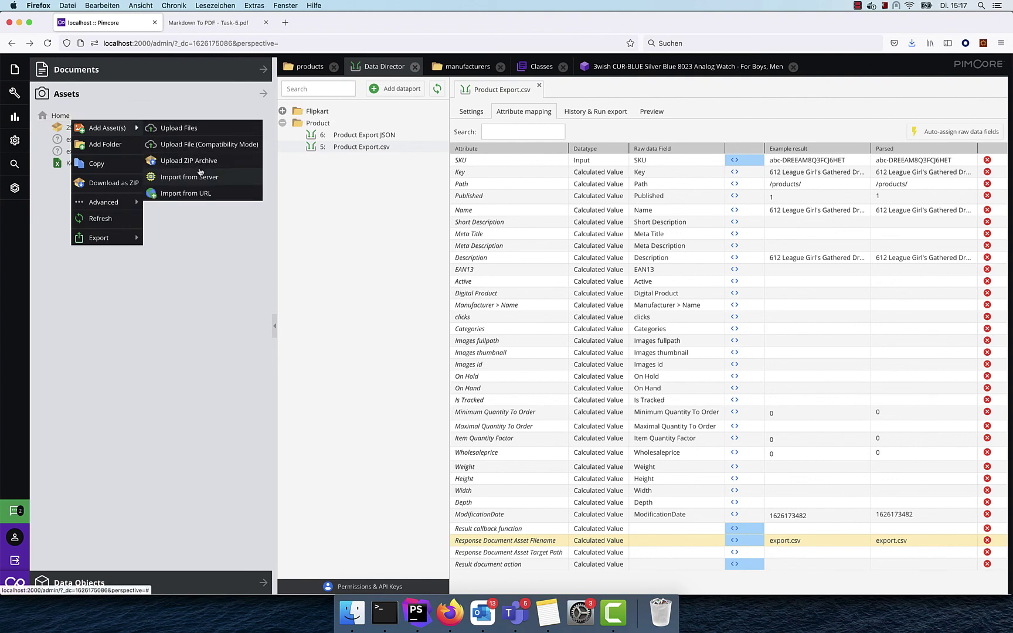
pyautogui.click(121, 146)
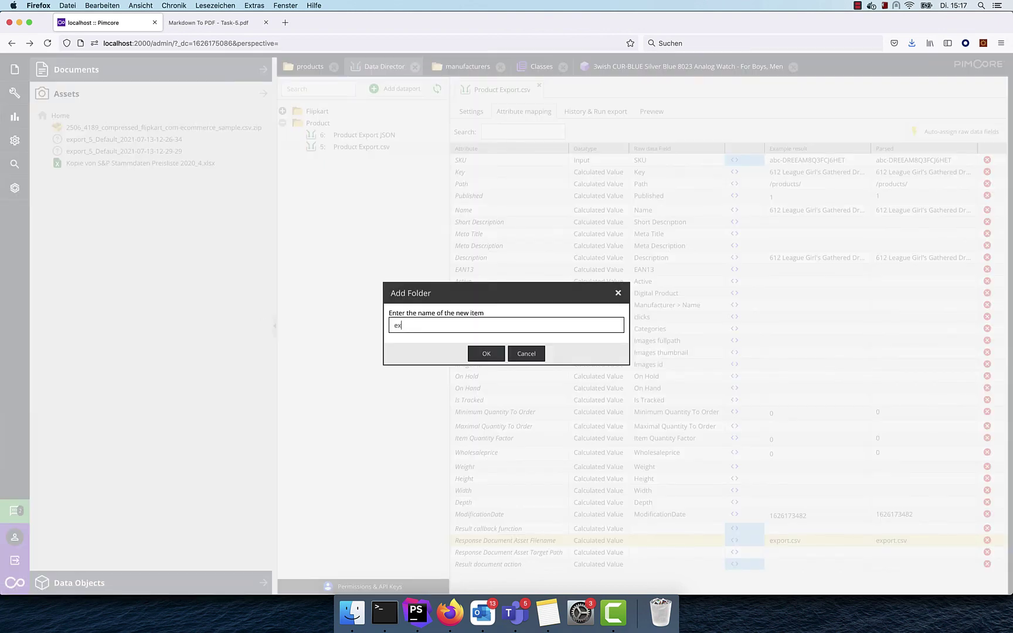
pyautogui.press('Return')
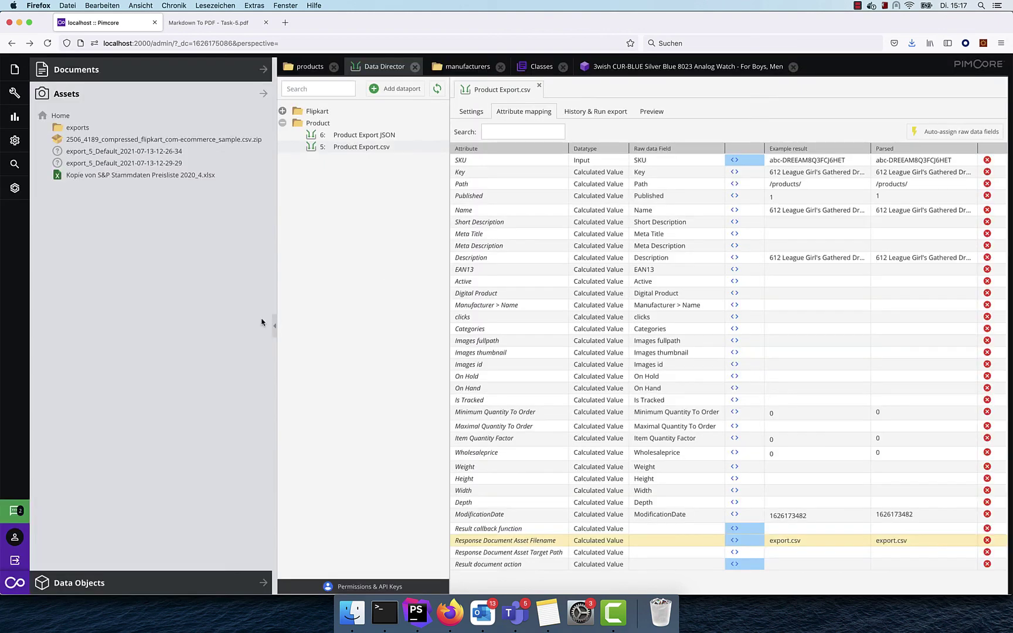
# Set the Response Document Asset Target Path attribute to /exports and save it
pyautogui.click(735, 553)
pyautogui.write('exports')
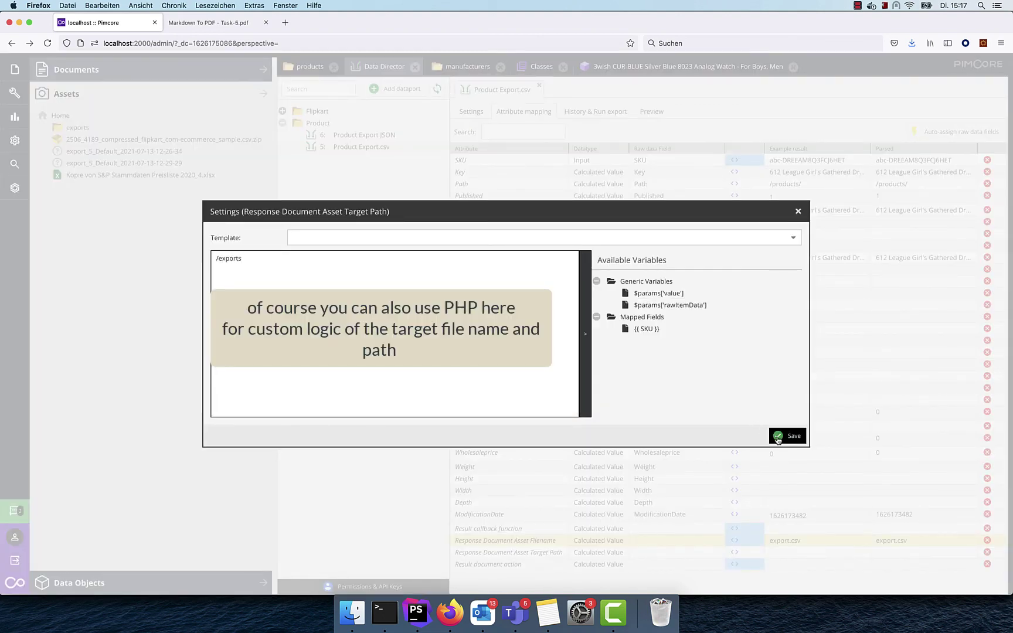
pyautogui.click(787, 436)
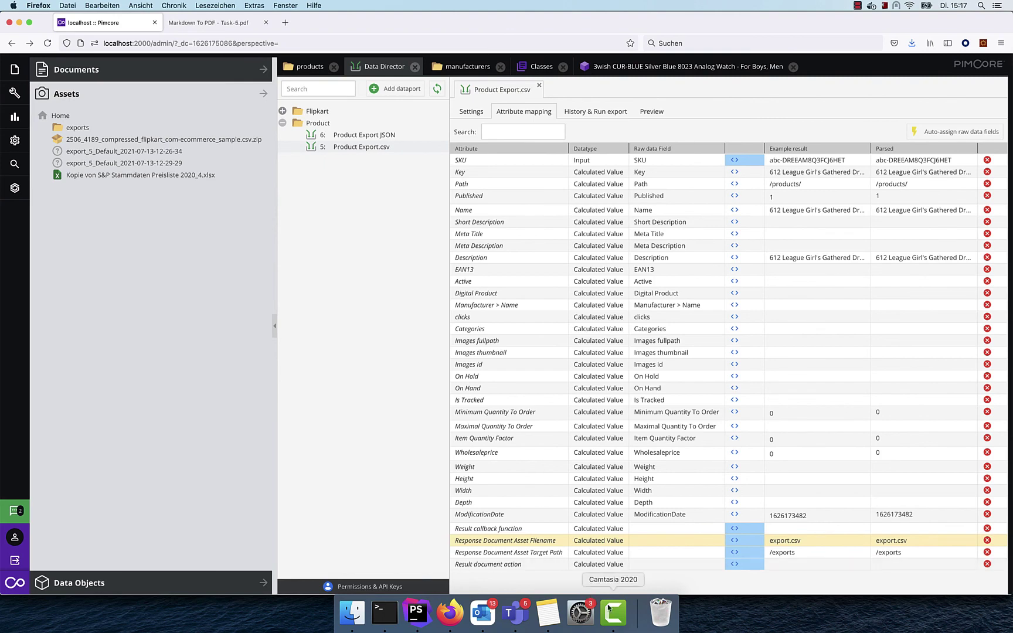
# Export products 421, 422 and 423 through Data Director with Product Export.csv in English, and dismiss the file download
pyautogui.click(305, 67)
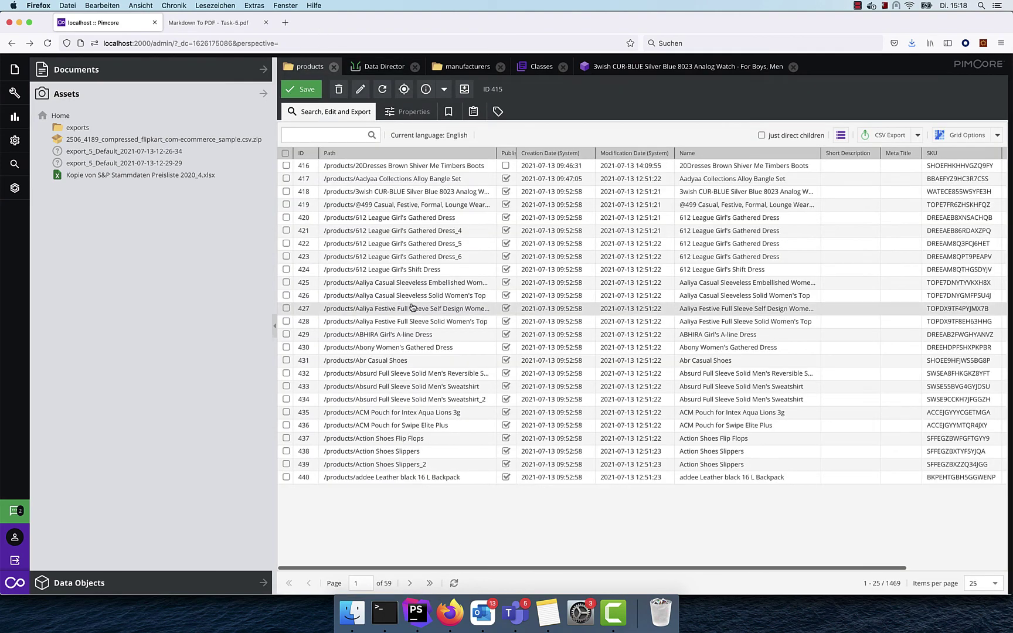
pyautogui.click(286, 230)
pyautogui.click(286, 243)
pyautogui.click(287, 257)
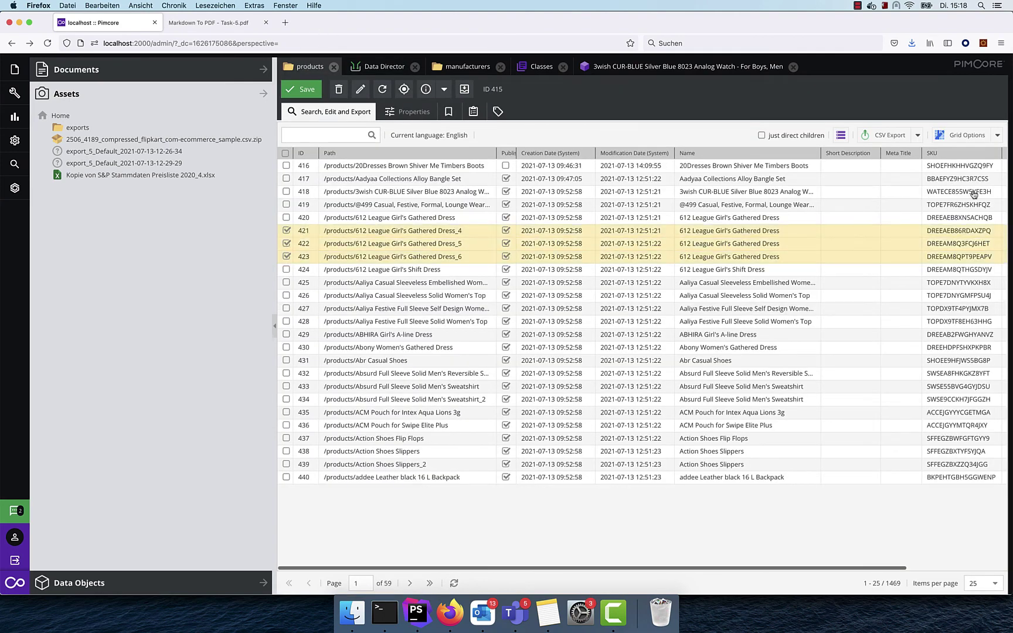
pyautogui.click(918, 135)
pyautogui.click(886, 169)
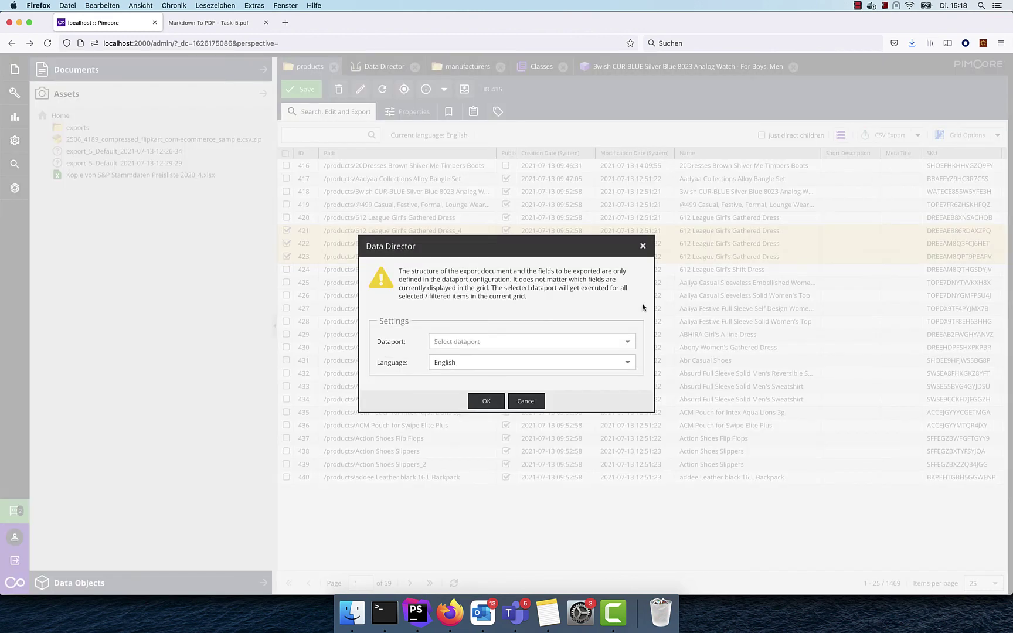
pyautogui.click(624, 345)
pyautogui.click(489, 379)
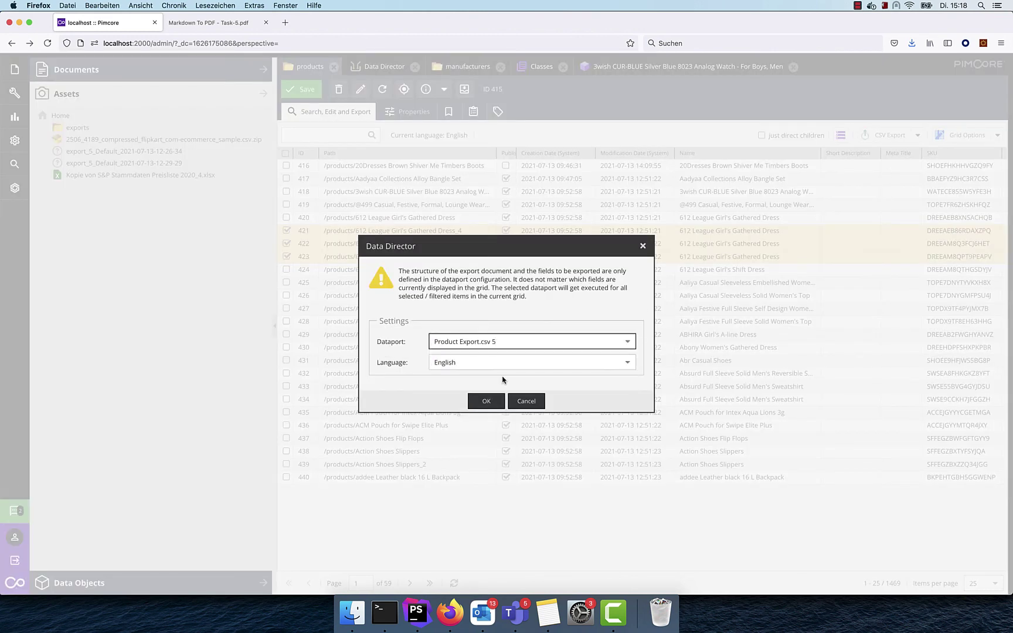
pyautogui.click(486, 402)
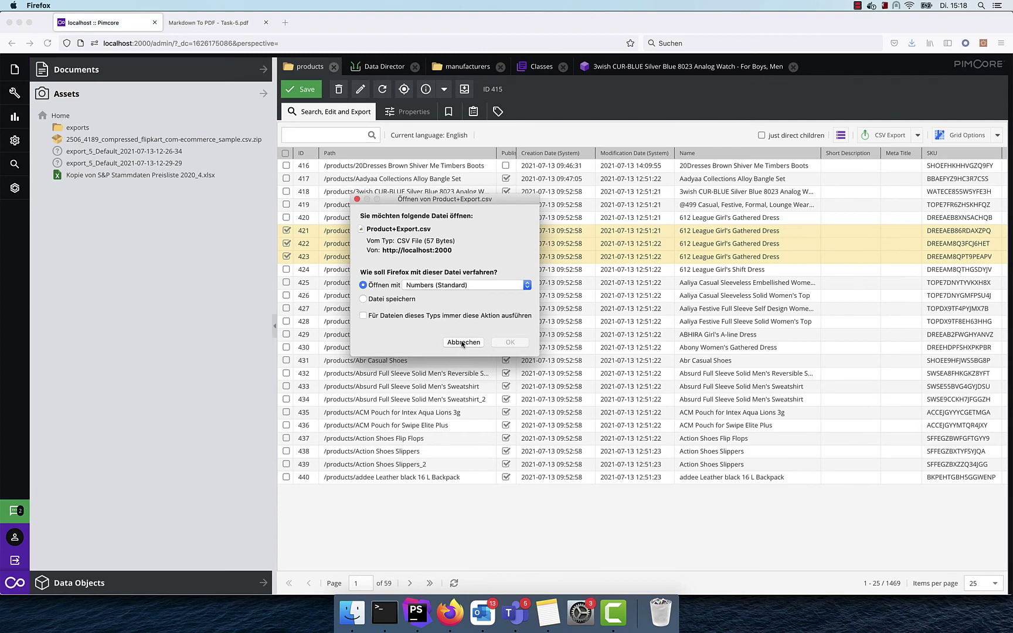
pyautogui.click(463, 343)
# Refresh the exports asset folder and open export.csv to inspect its contents
pyautogui.rightClick(76, 129)
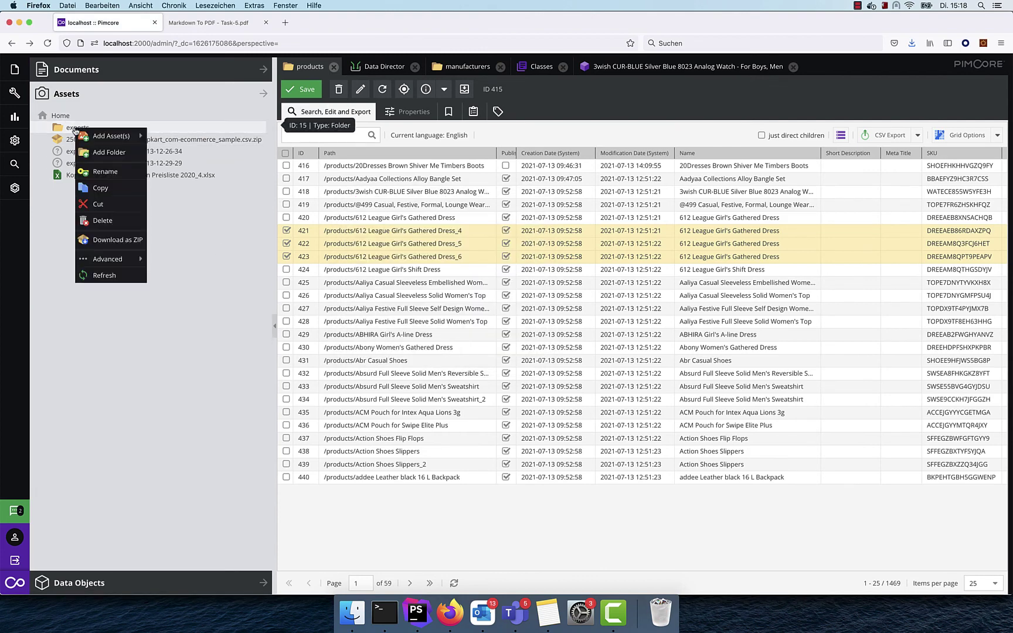
pyautogui.click(105, 276)
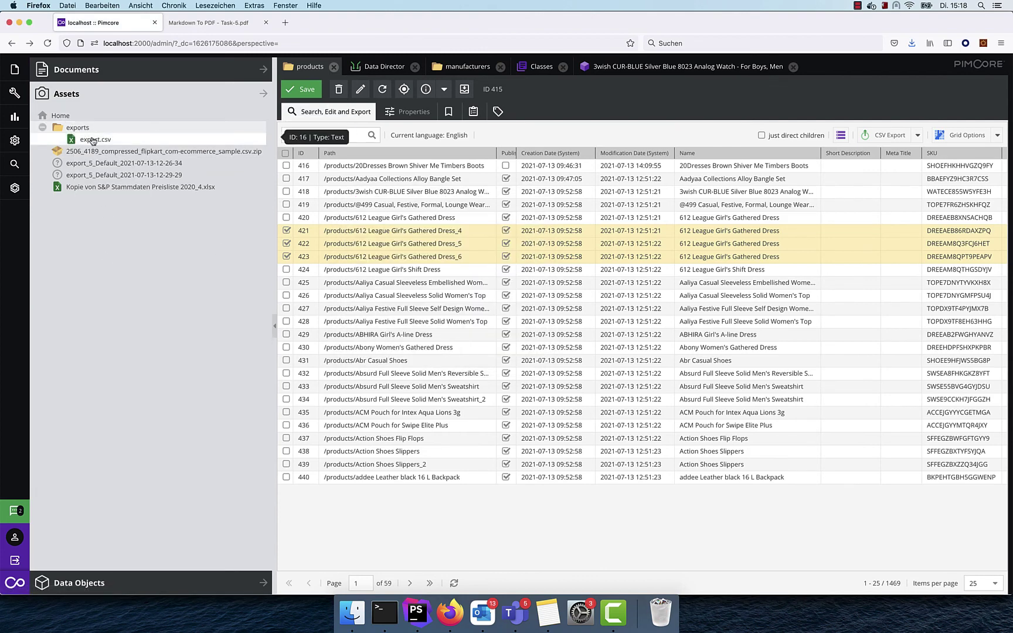
pyautogui.doubleClick(92, 140)
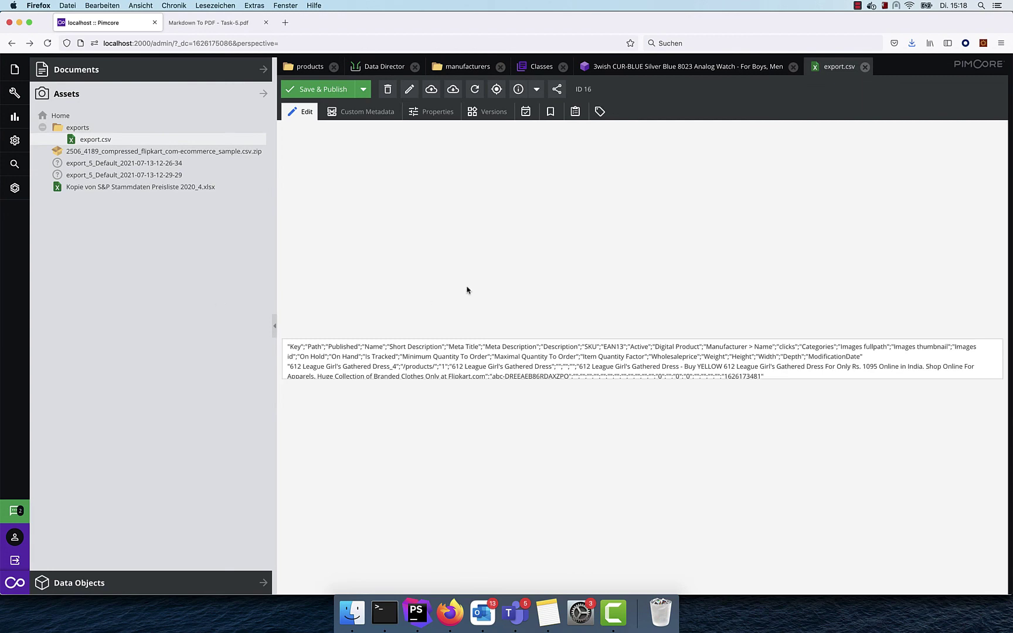
# Download the export.csv asset, open it in Numbers to check the exported product rows and columns, and return to Pimcore
pyautogui.click(454, 89)
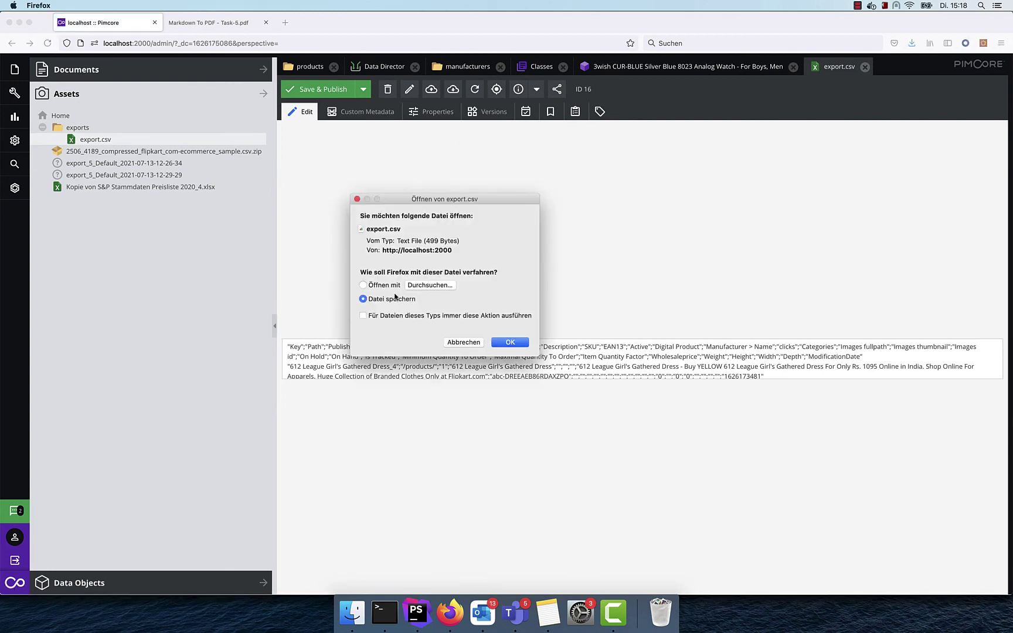
pyautogui.click(390, 286)
pyautogui.click(508, 341)
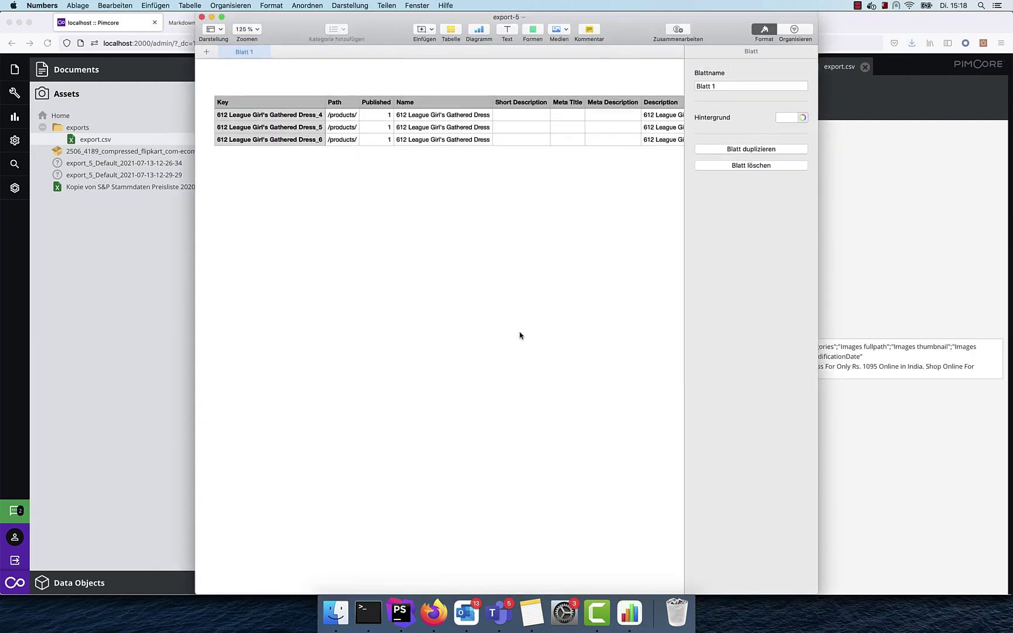
pyautogui.click(287, 119)
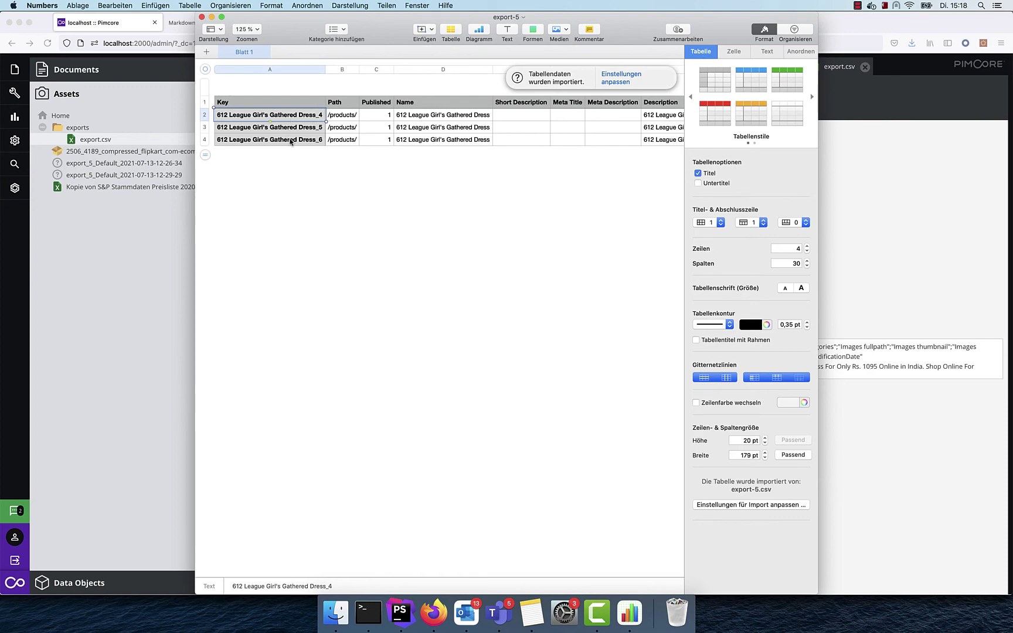
pyautogui.hscroll(4, 359, 140)
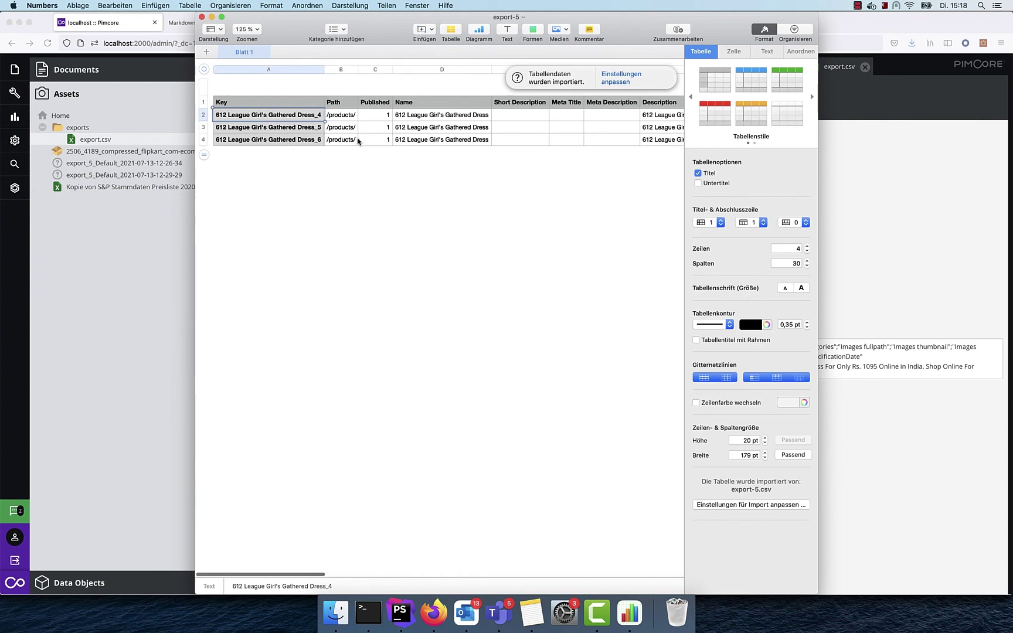
pyautogui.hscroll(3, 358, 140)
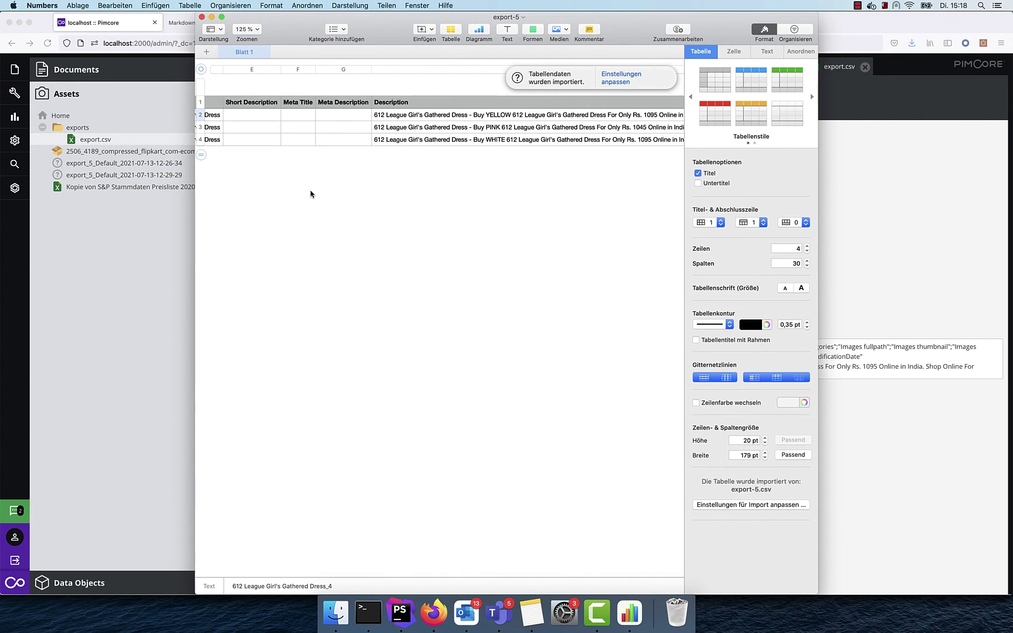
pyautogui.click(97, 341)
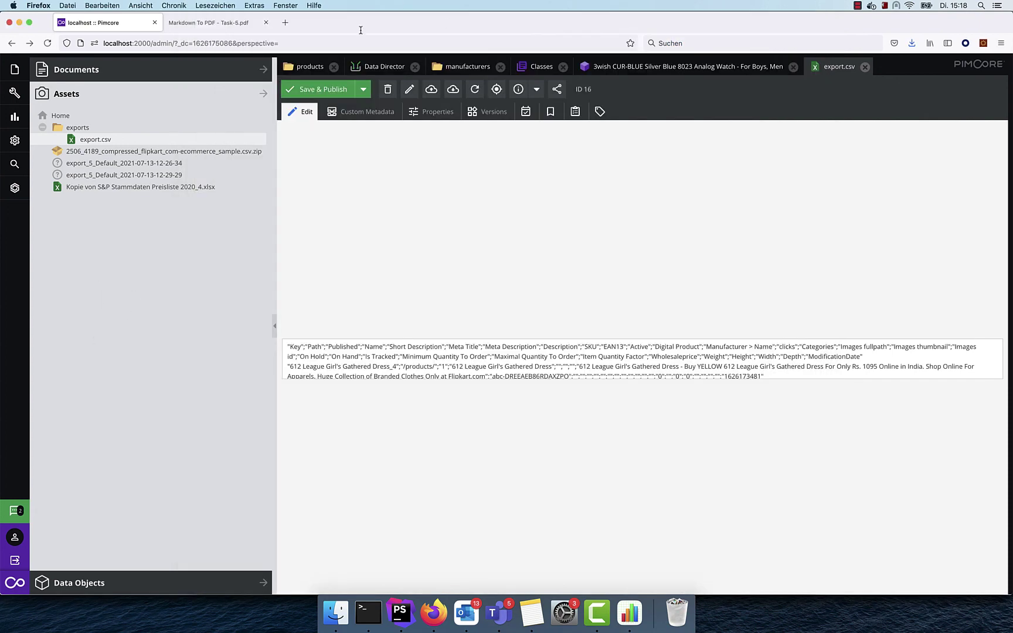
# Move 612 League Girl's Gathered Dress and 612 League Girl's Gathered Dress_4 beneath the 3wish CUR-BLUE watch in the products tree
pyautogui.click(311, 68)
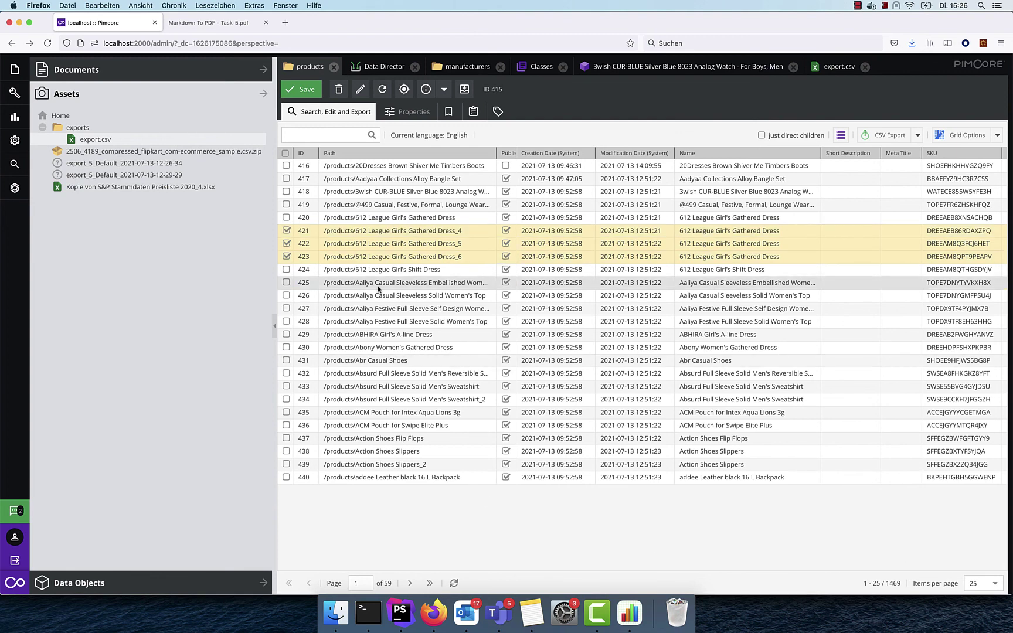
pyautogui.click(135, 582)
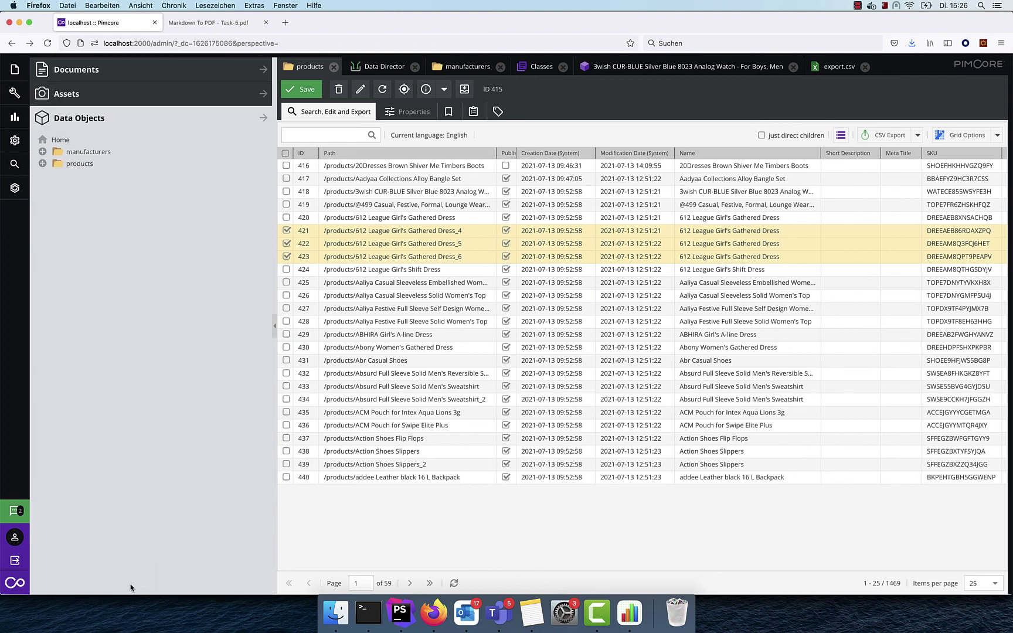
pyautogui.click(46, 164)
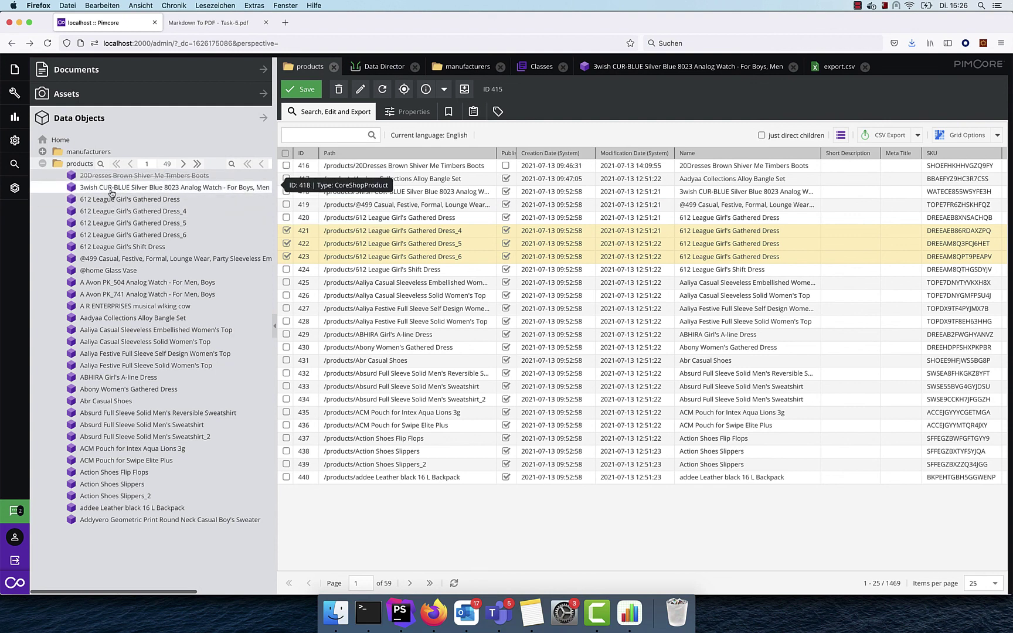
pyautogui.moveTo(107, 201); pyautogui.dragTo(135, 191)
# Open the 3wish CUR-BLUE watch product, reload it and show its Children Grid
pyautogui.doubleClick(133, 189)
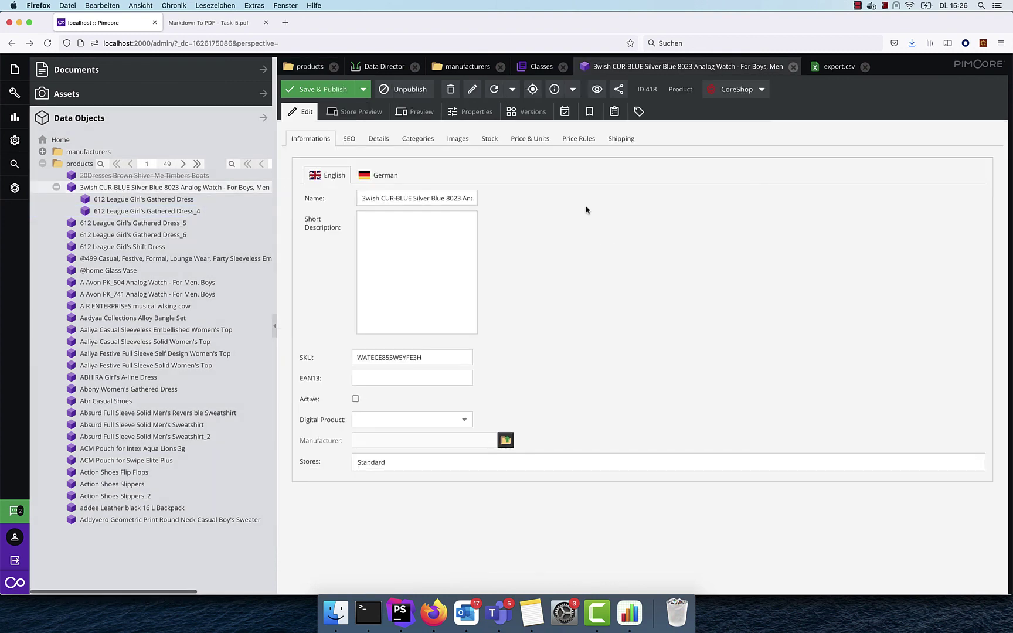
pyautogui.click(494, 89)
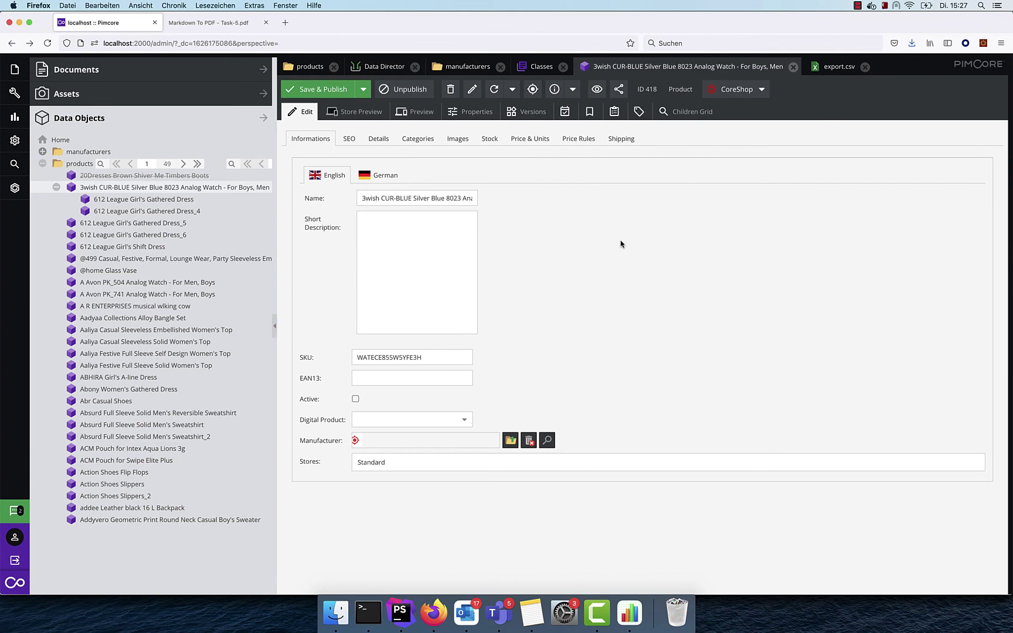
pyautogui.click(683, 115)
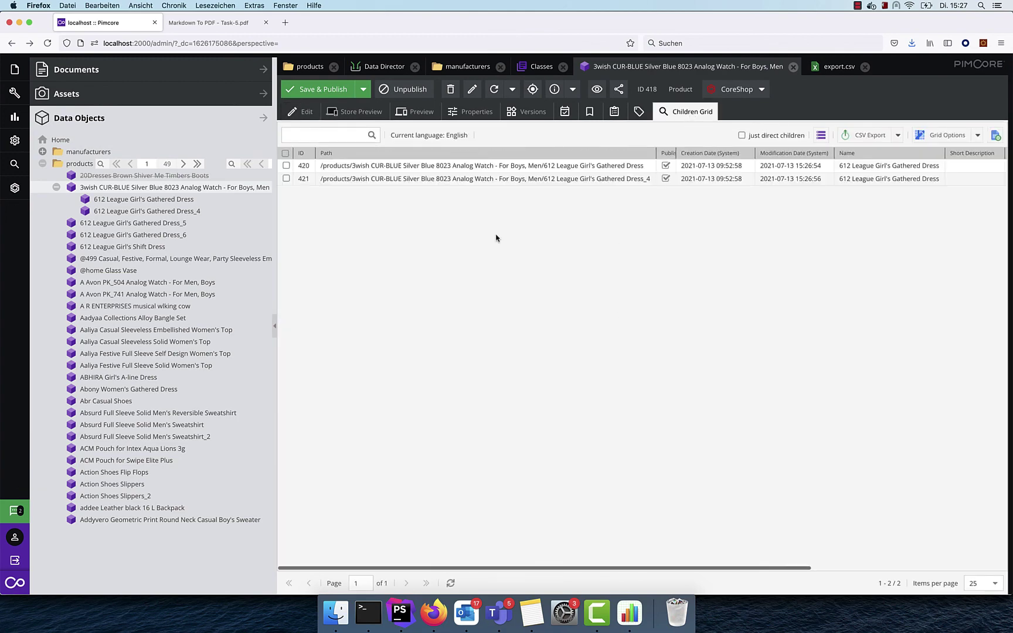
# Export the watch's child products through Data Director with Product Export JSON in English, and look through the resulting JSON
pyautogui.click(897, 134)
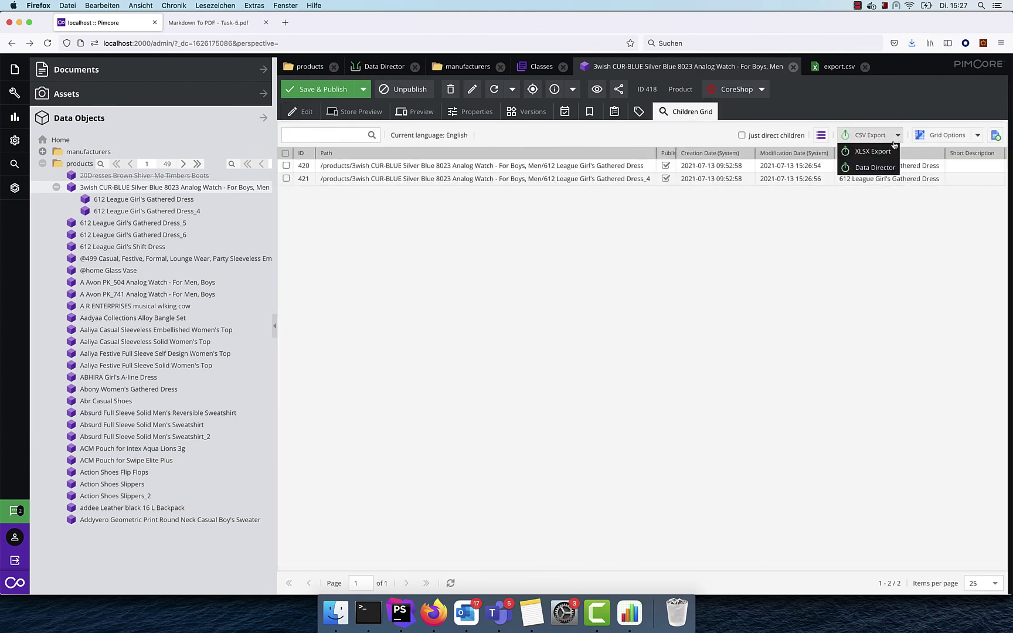
pyautogui.click(874, 168)
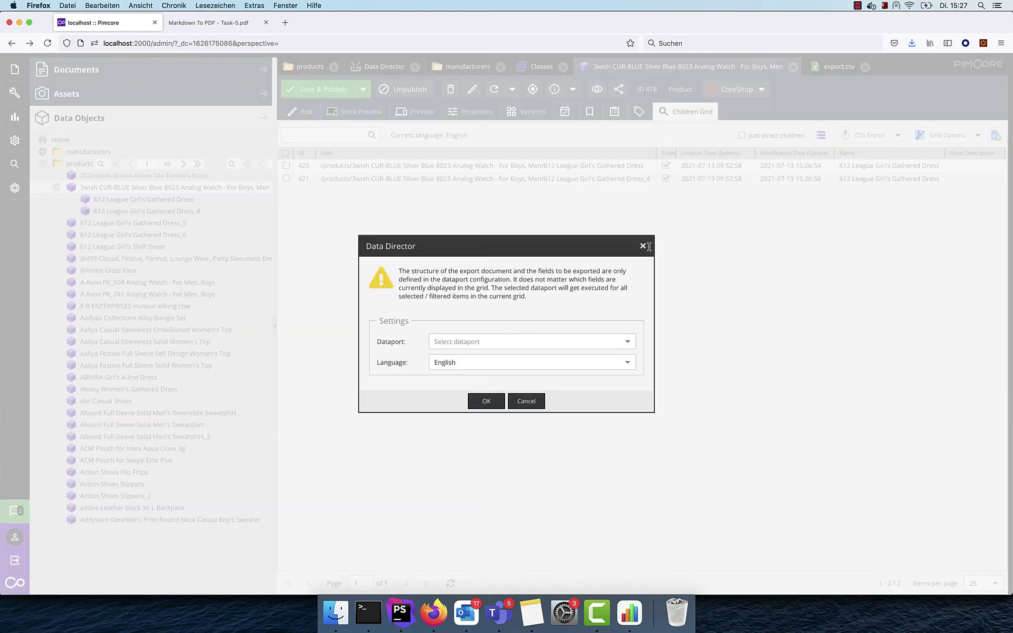
pyautogui.click(628, 341)
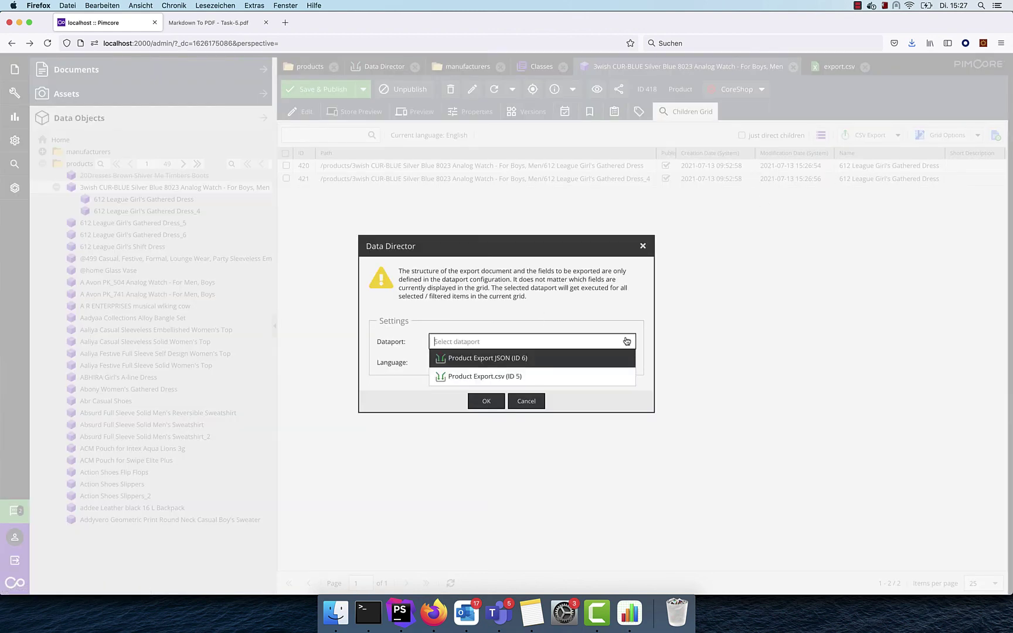
pyautogui.click(489, 357)
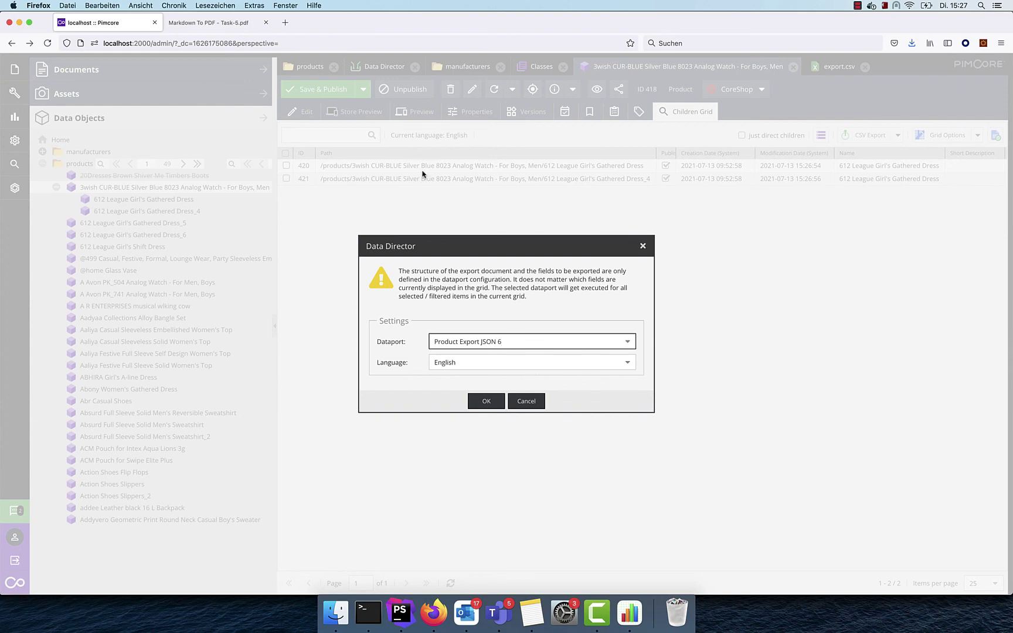
pyautogui.click(484, 404)
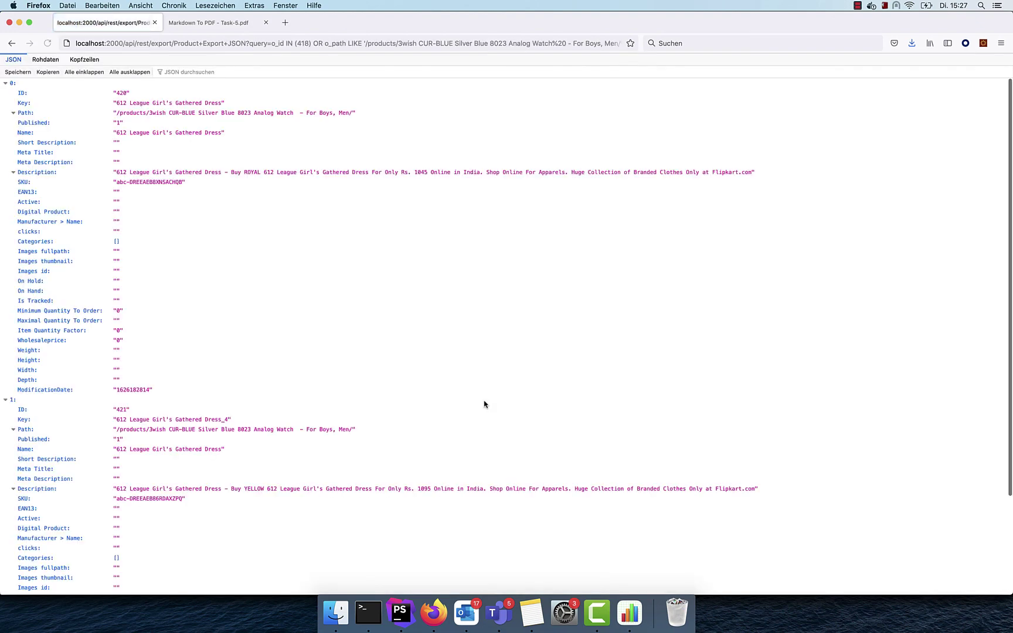
pyautogui.scroll(-4, 169, 290)
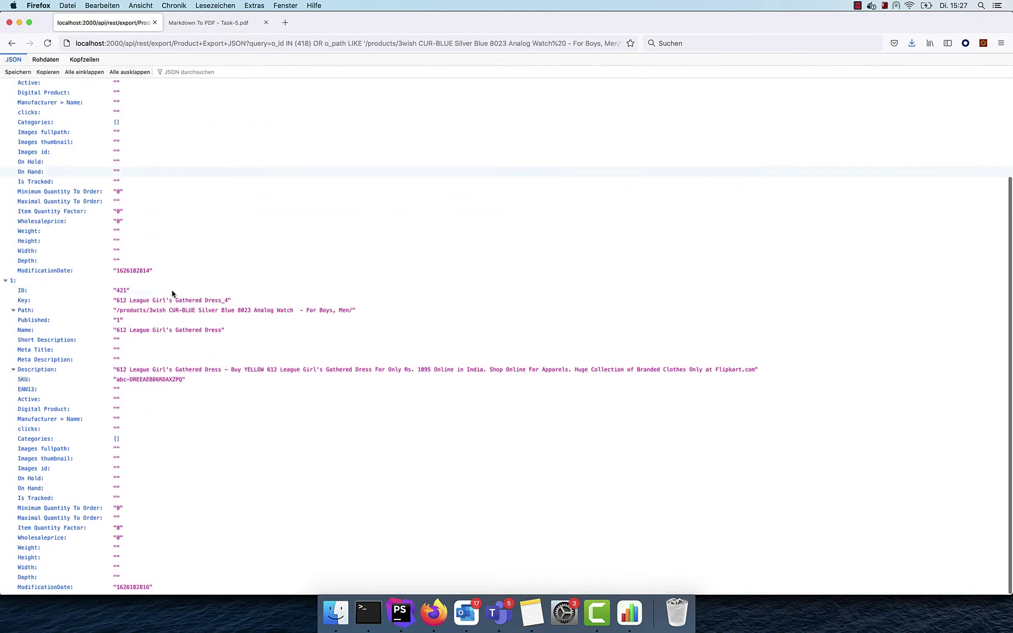
pyautogui.scroll(5, 167, 288)
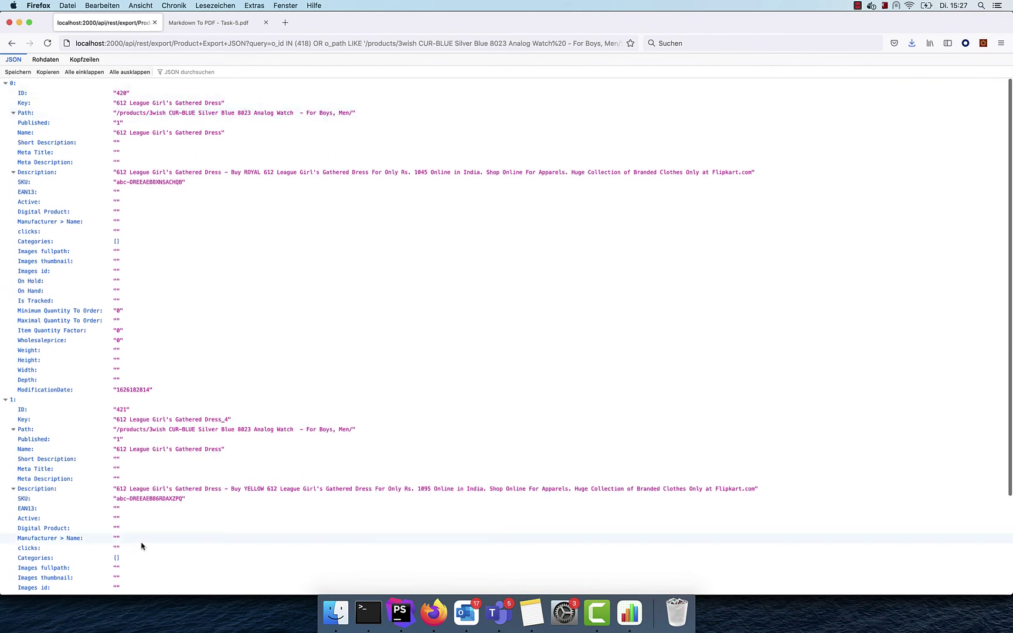